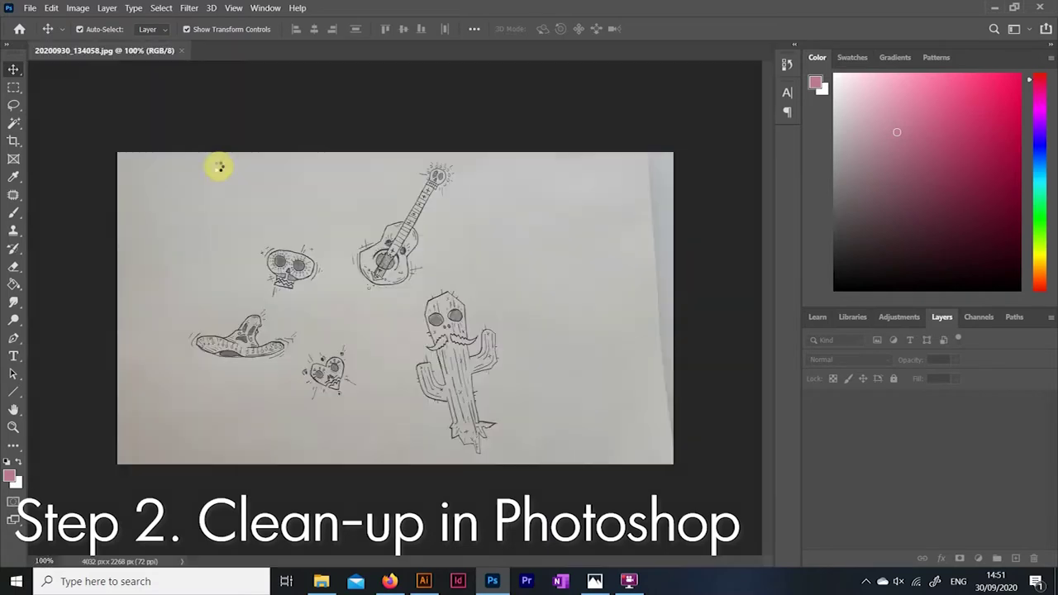
# Crop the sketch photo's left and right edges in close to the drawings.
pyautogui.hotkey('ctrl', '0')
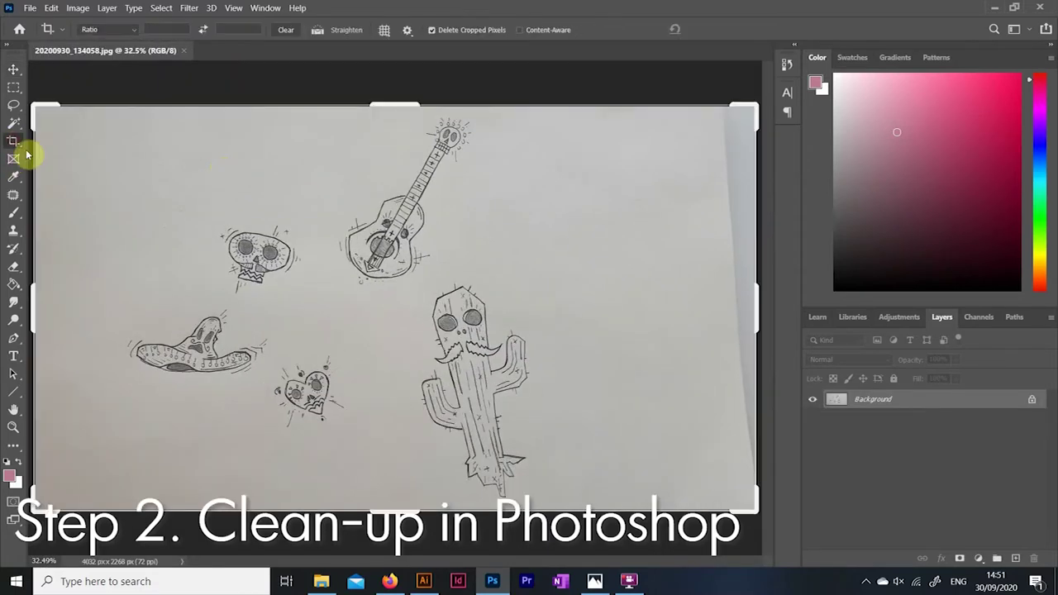
pyautogui.moveTo(760, 305); pyautogui.dragTo(653, 310)
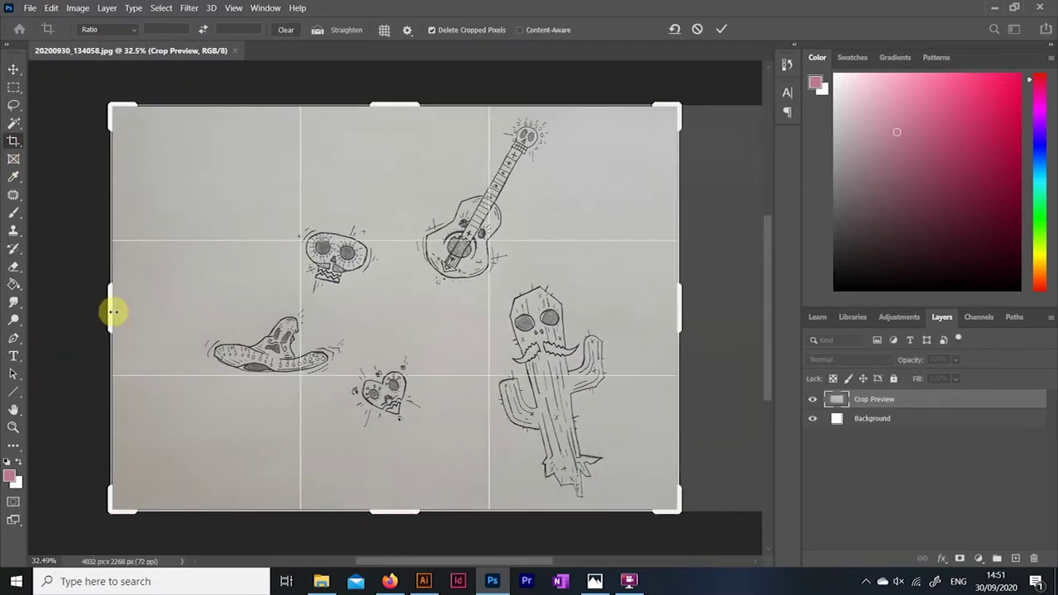
pyautogui.moveTo(111, 307); pyautogui.dragTo(146, 316)
pyautogui.moveTo(642, 300); pyautogui.dragTo(637, 302)
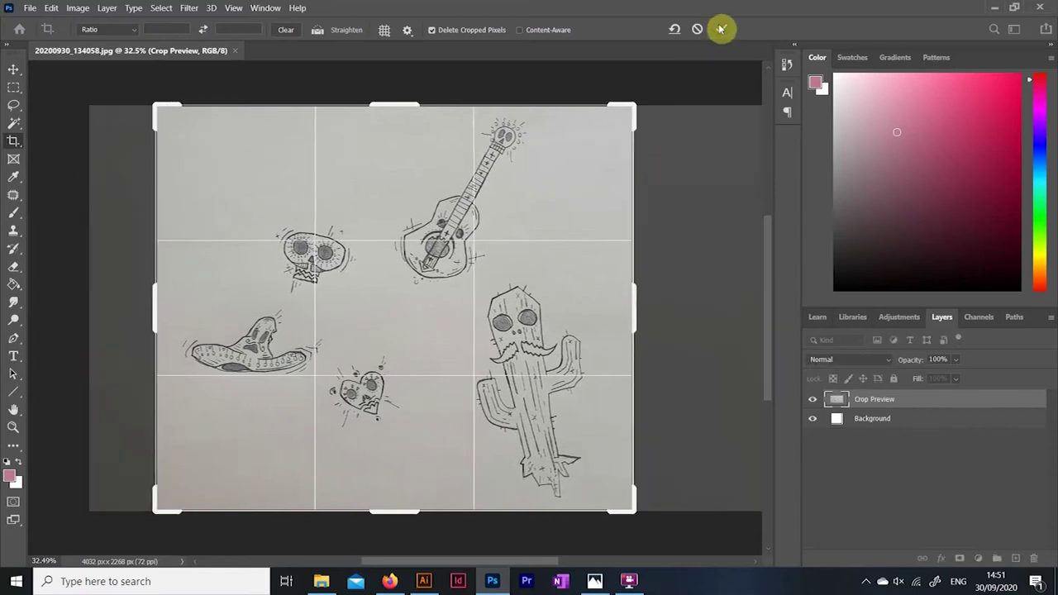
pyautogui.click(722, 29)
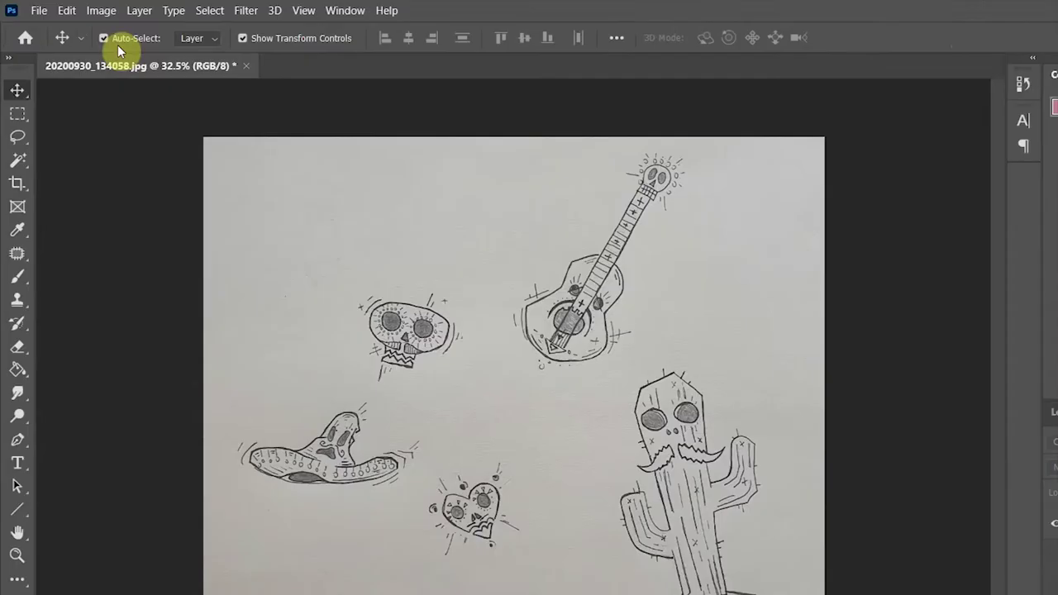
# Apply Auto Tone, Auto Contrast and Auto Color to the photo.
pyautogui.click(79, 8)
pyautogui.click(87, 58)
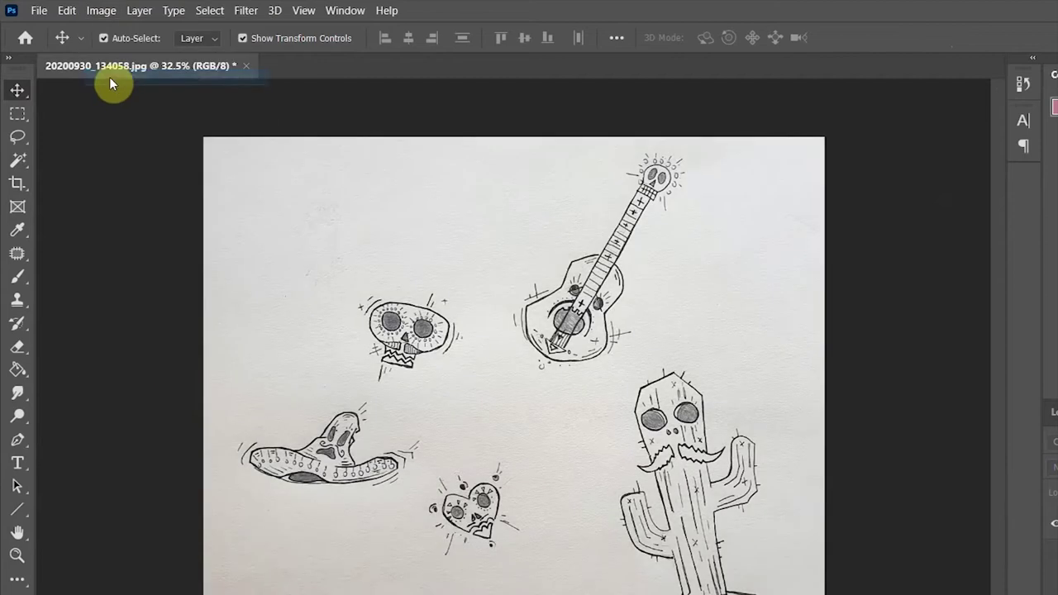
pyautogui.click(98, 11)
pyautogui.click(120, 94)
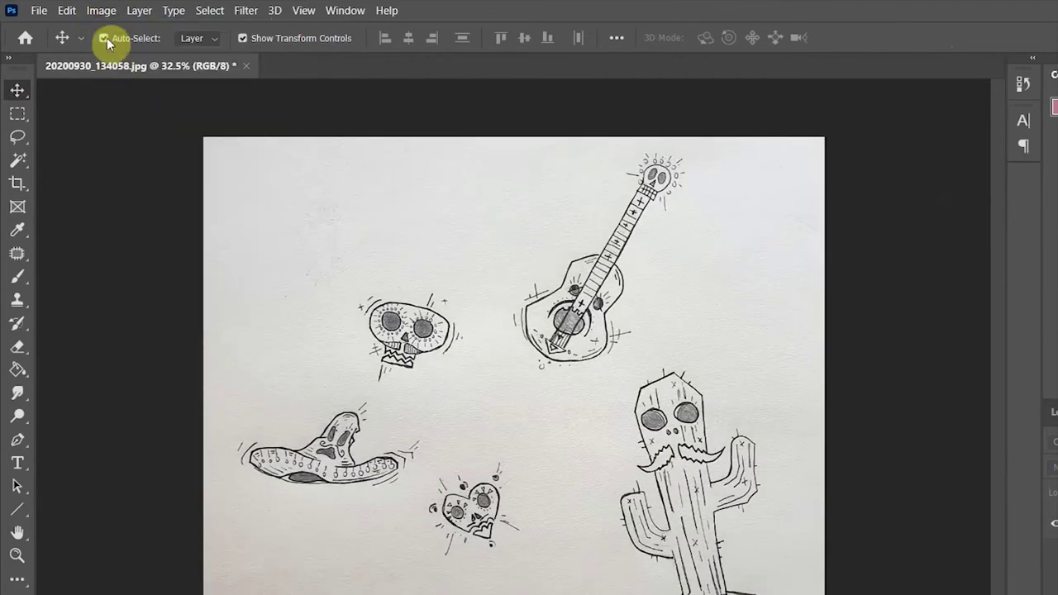
pyautogui.click(101, 10)
pyautogui.click(124, 108)
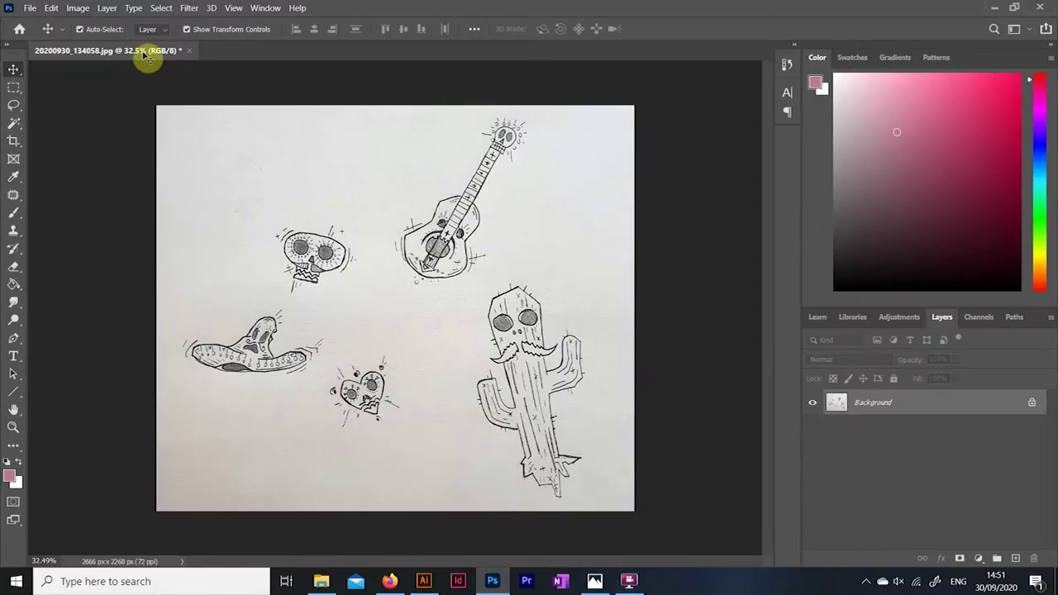
# Remove all colour with Hue/Saturation at saturation -100.
pyautogui.click(78, 8)
pyautogui.moveTo(99, 40)
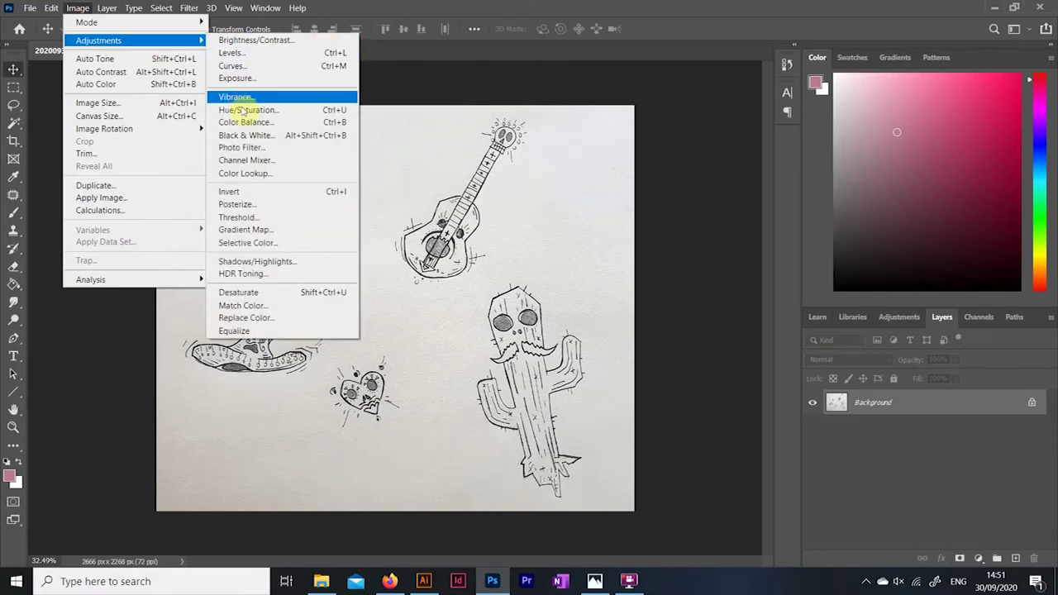
pyautogui.click(244, 110)
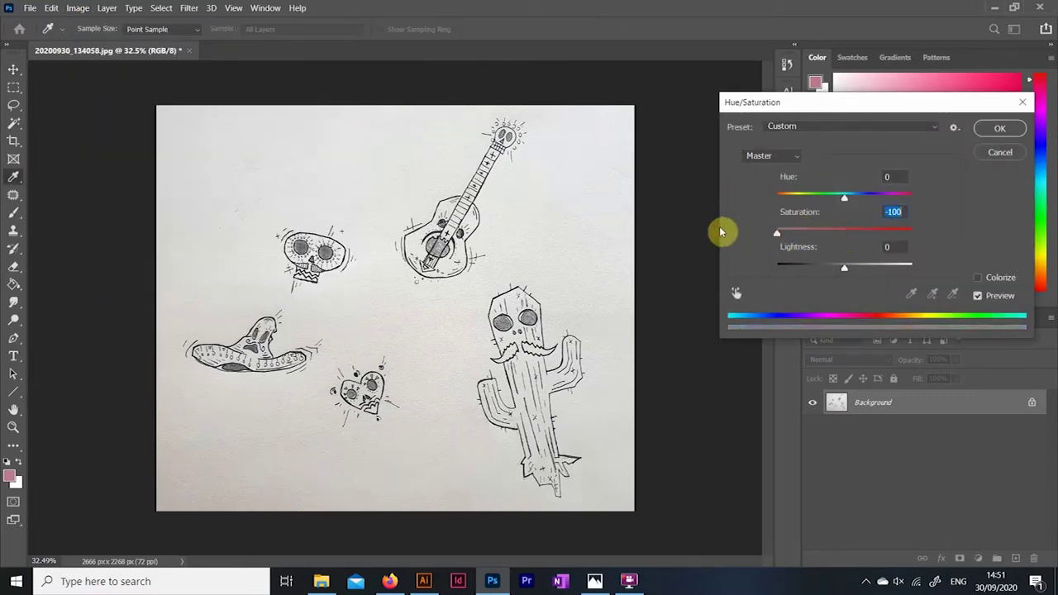
pyautogui.click(988, 130)
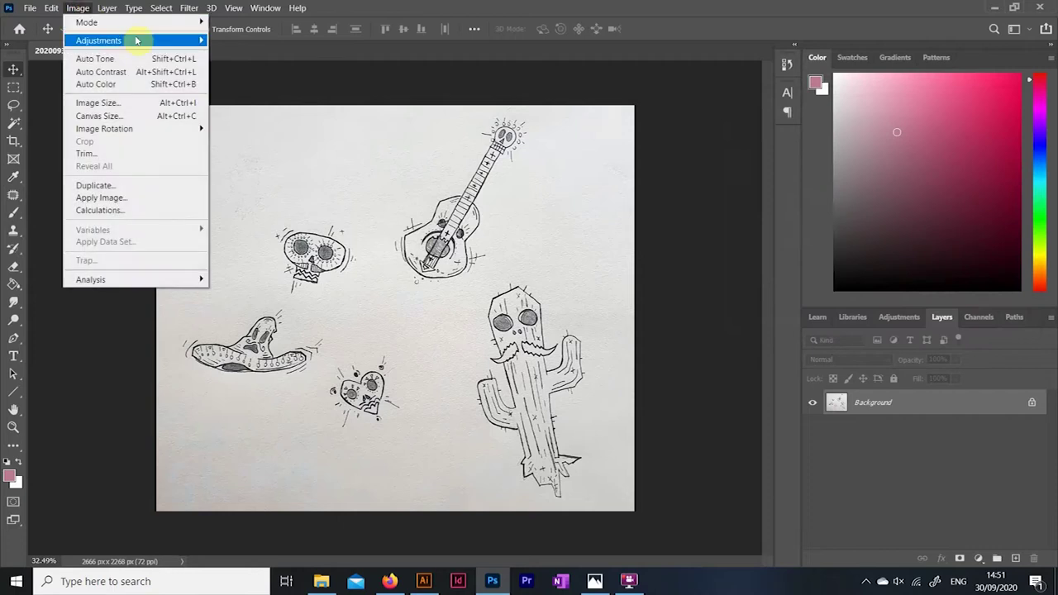
# Use Levels (black about 32, white about 217) to whiten paper and darken lines.
pyautogui.moveTo(98, 41)
pyautogui.click(231, 52)
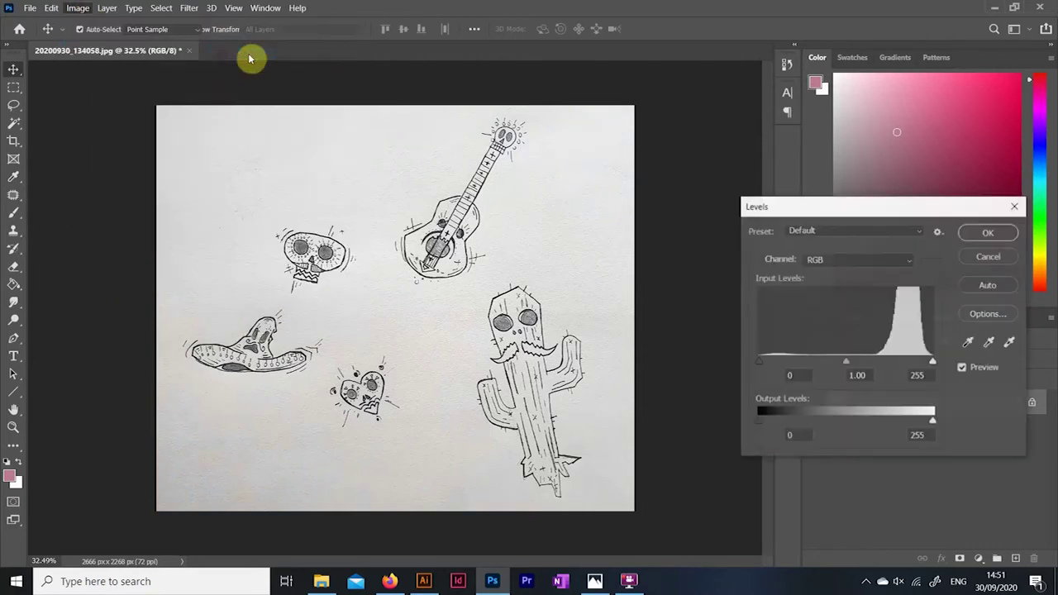
pyautogui.moveTo(845, 361)
pyautogui.mouseDown()
pyautogui.moveTo(869, 364)
pyautogui.moveTo(800, 361)
pyautogui.mouseUp()
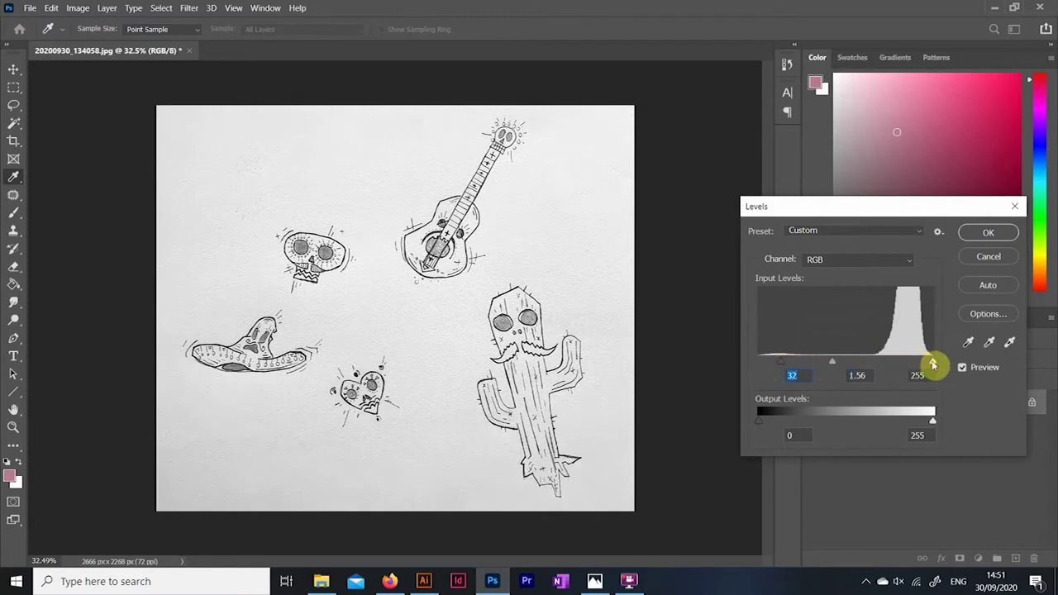
pyautogui.moveTo(933, 364); pyautogui.dragTo(905, 366)
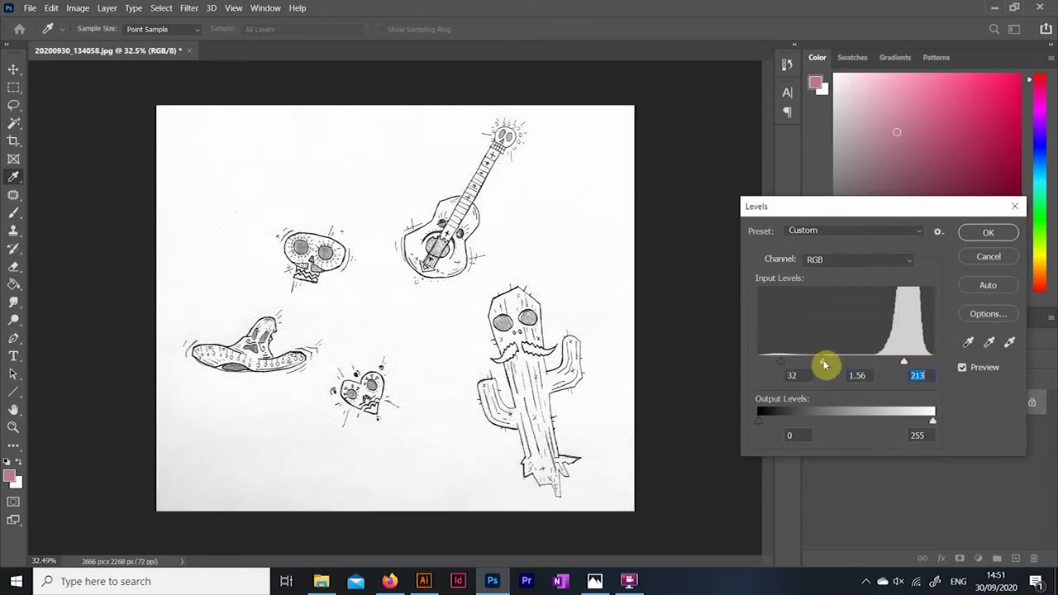
pyautogui.moveTo(826, 363); pyautogui.dragTo(842, 362)
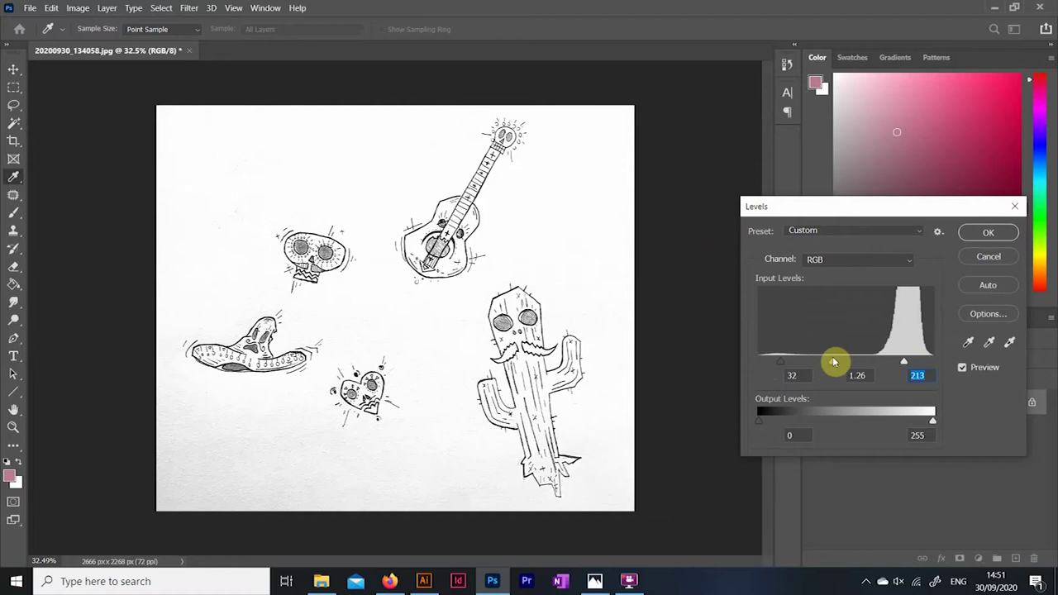
pyautogui.moveTo(912, 367); pyautogui.dragTo(913, 372)
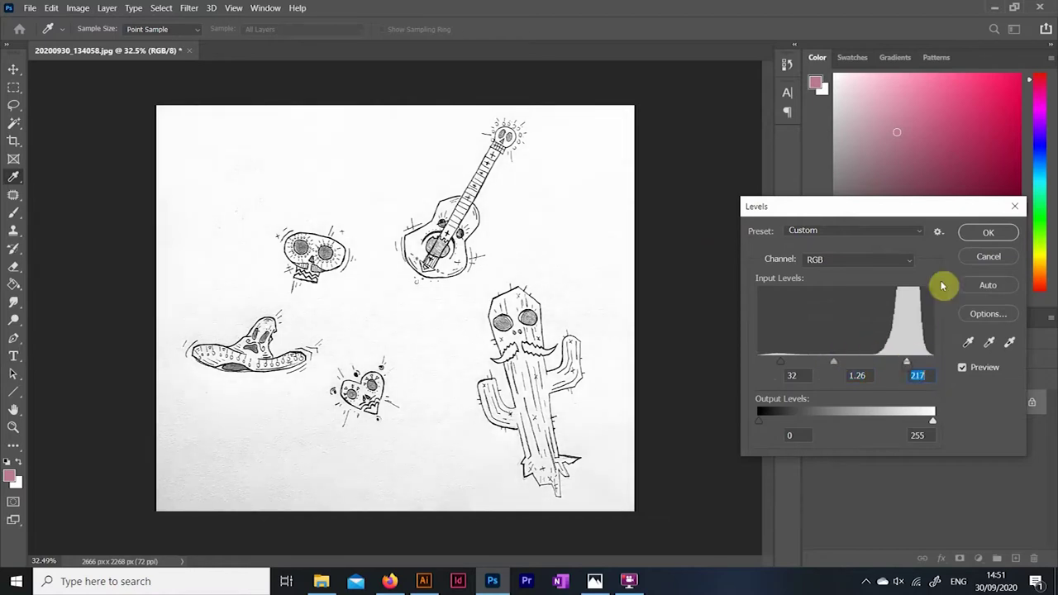
pyautogui.click(971, 234)
# Save the cleaned photo as JPEG, accepting the JPEG Options.
pyautogui.press('v')
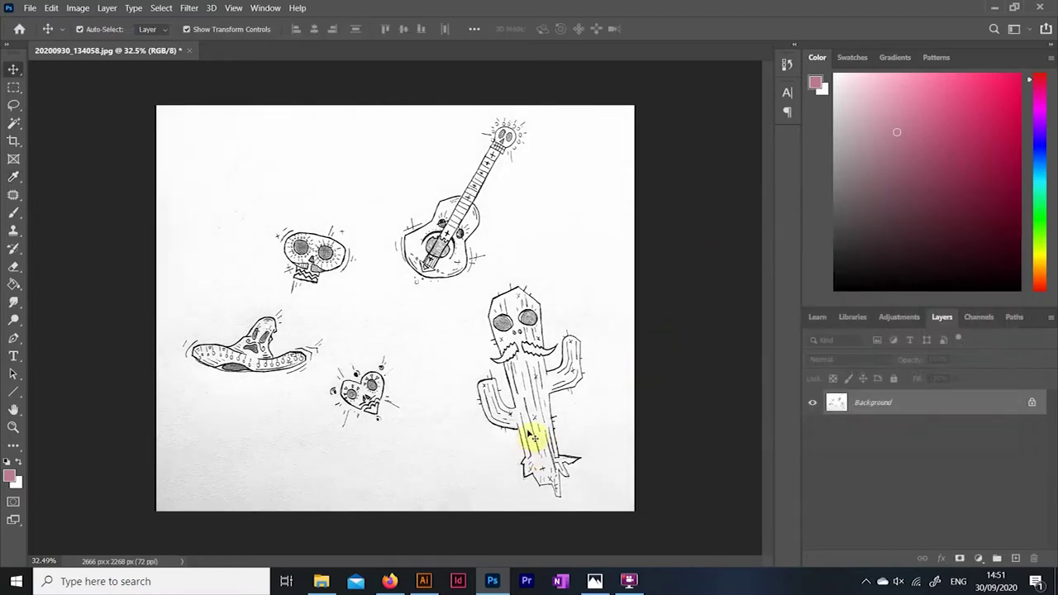
pyautogui.hotkey('ctrl', 's')
pyautogui.press('Return')
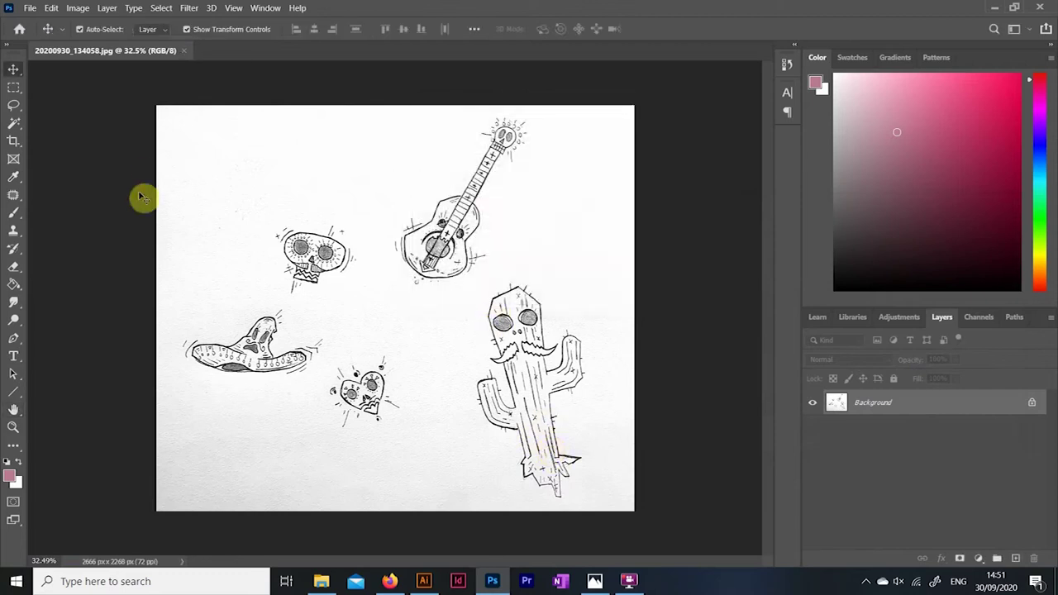
# Start a new Illustrator document in Pixels, CMYK, 3000 px wide and 3000 px high.
pyautogui.click(424, 583)
pyautogui.click(236, 189)
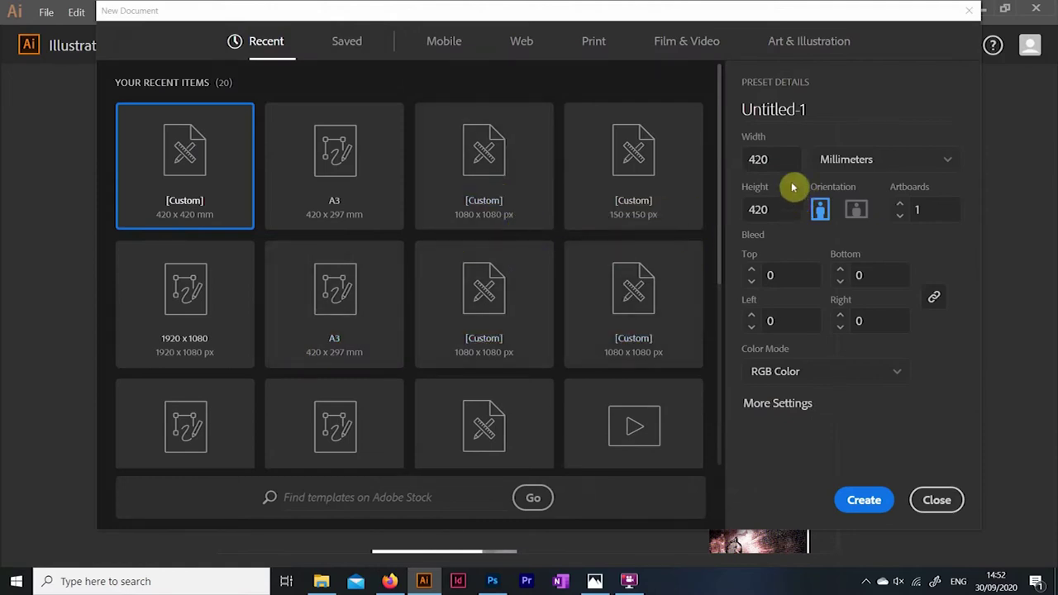
pyautogui.click(831, 162)
pyautogui.click(833, 334)
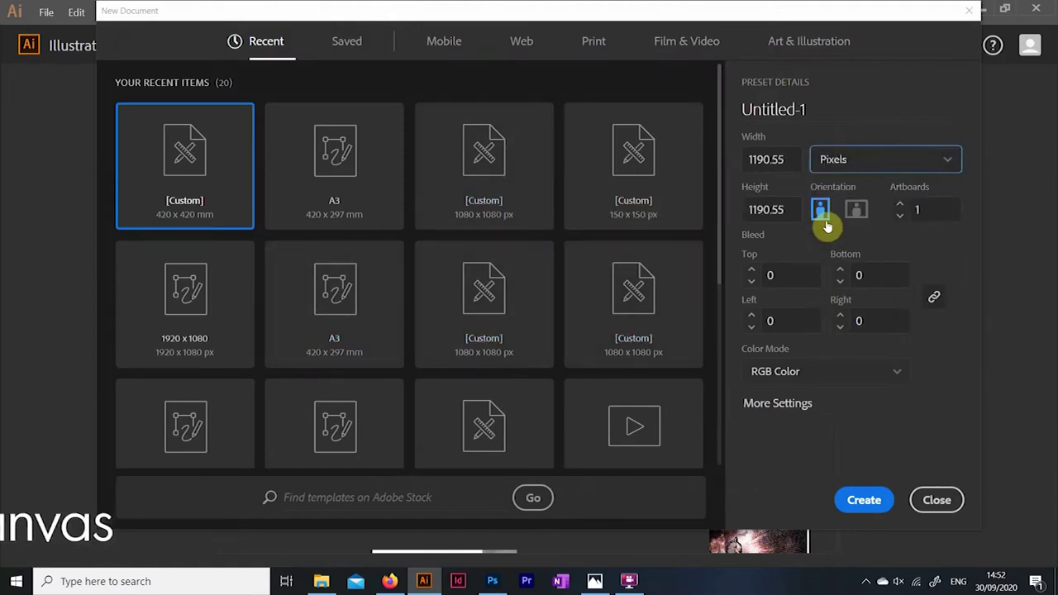
pyautogui.click(796, 371)
pyautogui.click(796, 428)
pyautogui.write('3000')
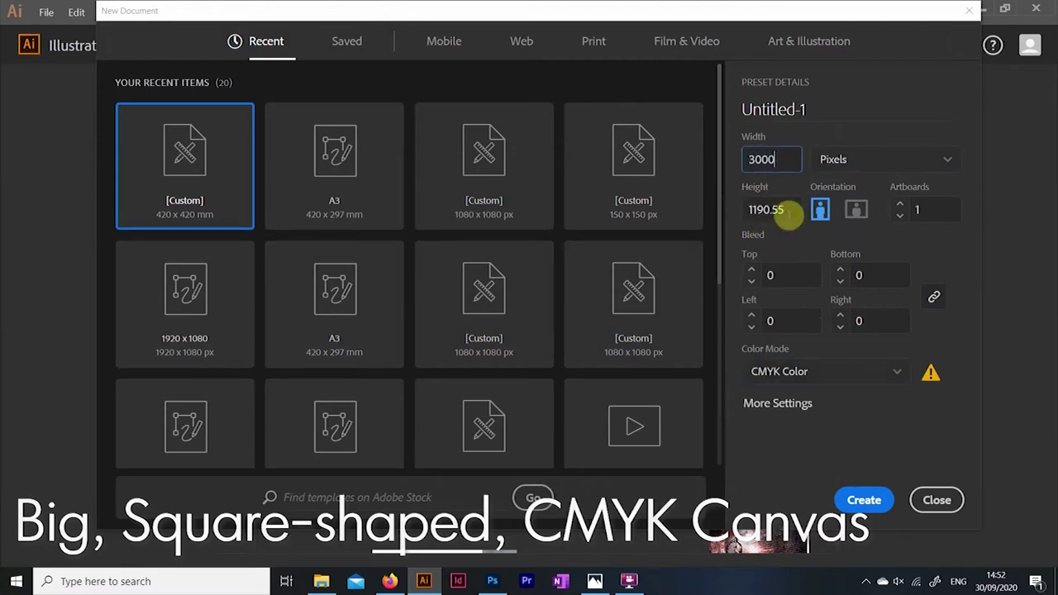
pyautogui.press('Tab')
pyautogui.write('300')
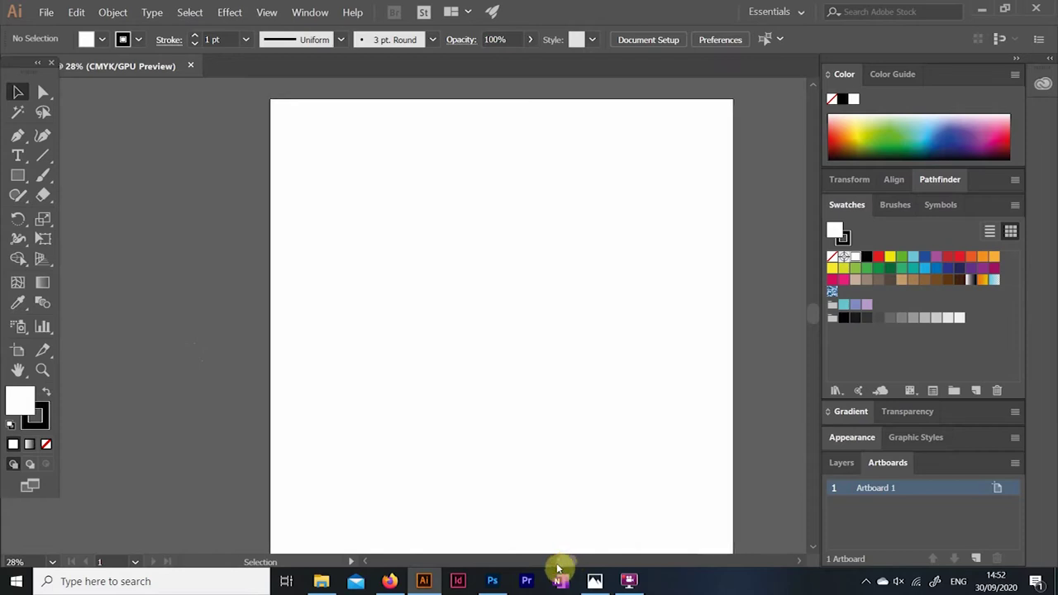
# Drag the cleaned JPEG from File Explorer onto the artboard and Image Trace it.
pyautogui.click(325, 583)
pyautogui.moveTo(207, 103)
pyautogui.mouseDown()
pyautogui.moveTo(442, 521)
pyautogui.moveTo(480, 257)
pyautogui.moveTo(540, 162)
pyautogui.mouseUp()
pyautogui.click(243, 160)
pyautogui.click(463, 201)
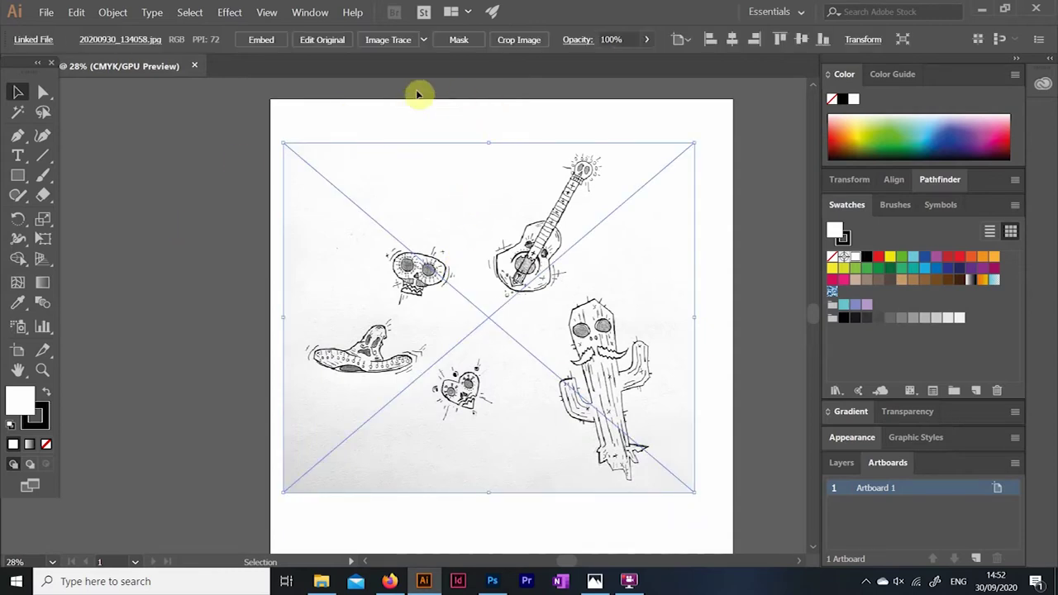
pyautogui.click(422, 41)
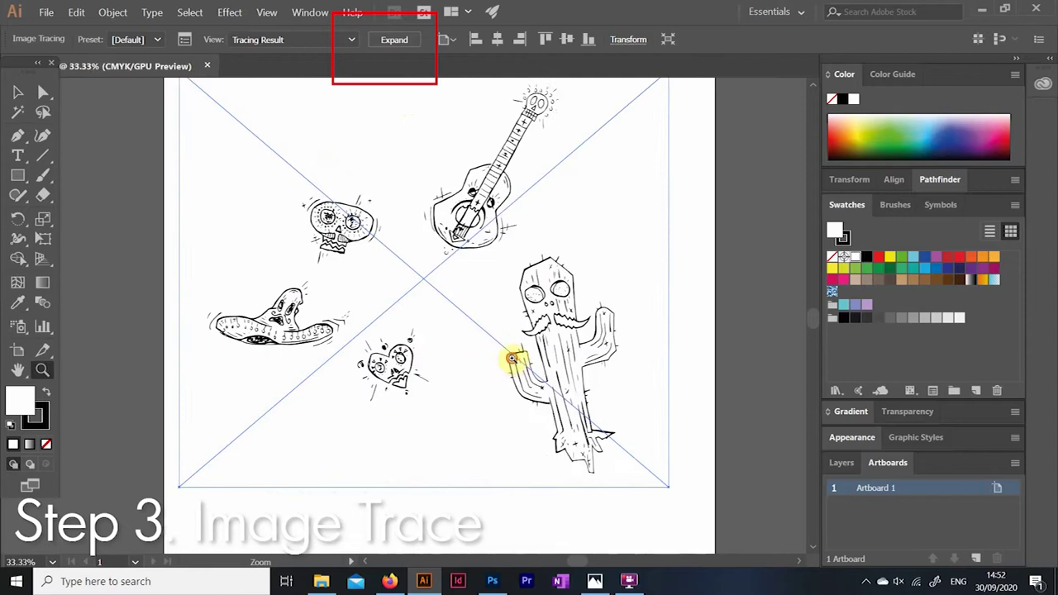
# Zoom in to check the traced cactus lines, then nudge the trace into position.
pyautogui.click(515, 359)
pyautogui.click(372, 323)
pyautogui.keyDown('alt'); pyautogui.click(396, 357); pyautogui.keyUp('alt')
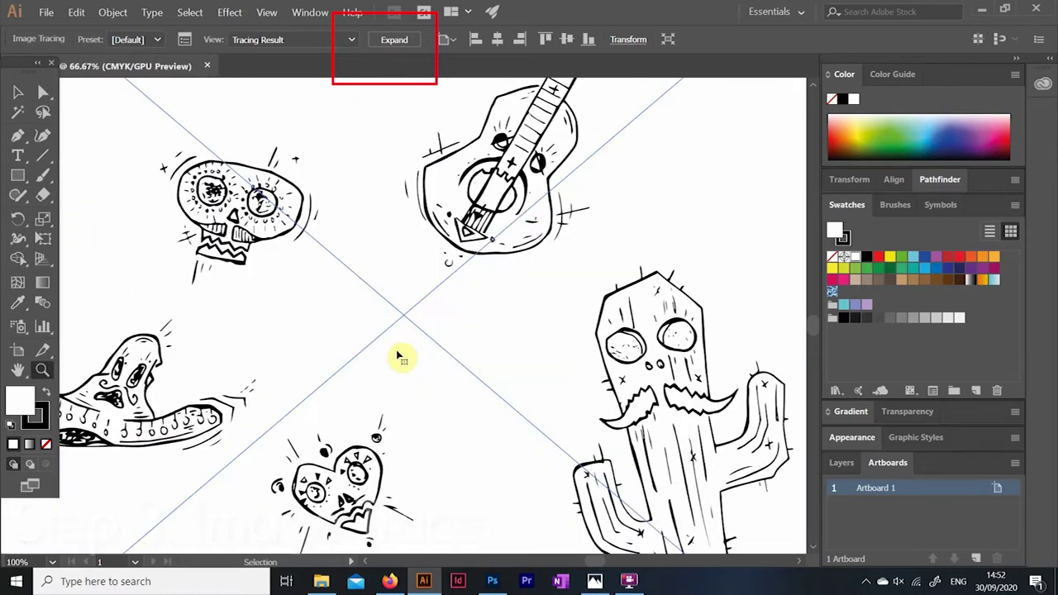
pyautogui.keyDown('alt'); pyautogui.click(450, 430); pyautogui.keyUp('alt')
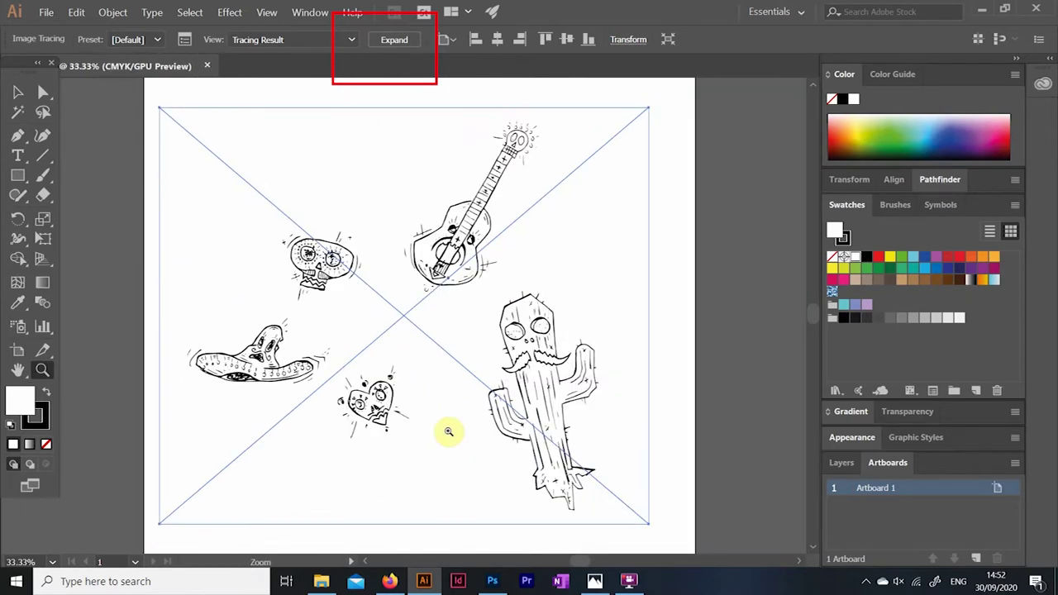
pyautogui.click(122, 160)
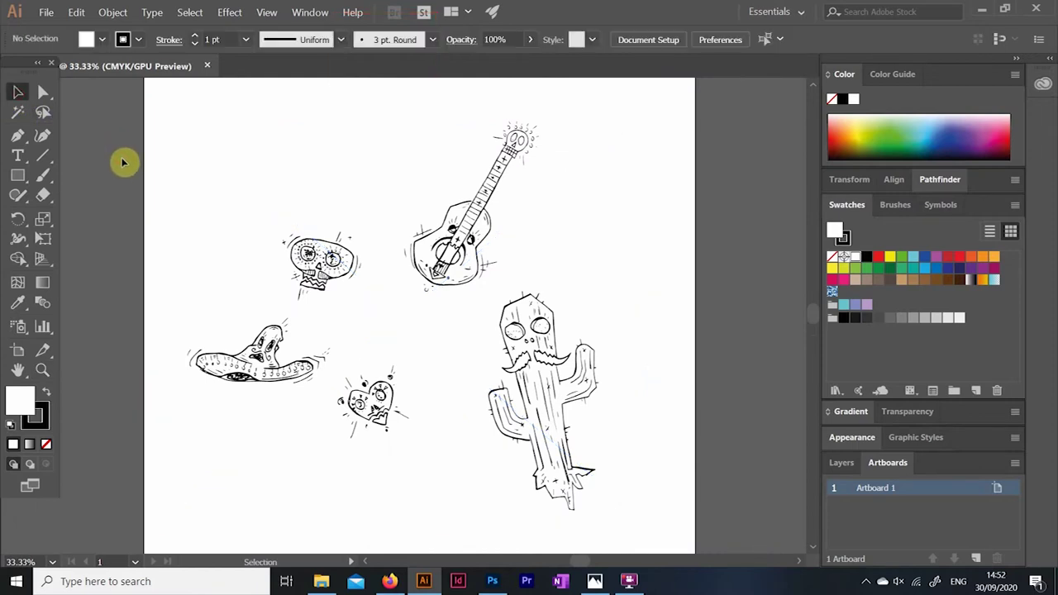
pyautogui.moveTo(410, 270); pyautogui.dragTo(423, 269)
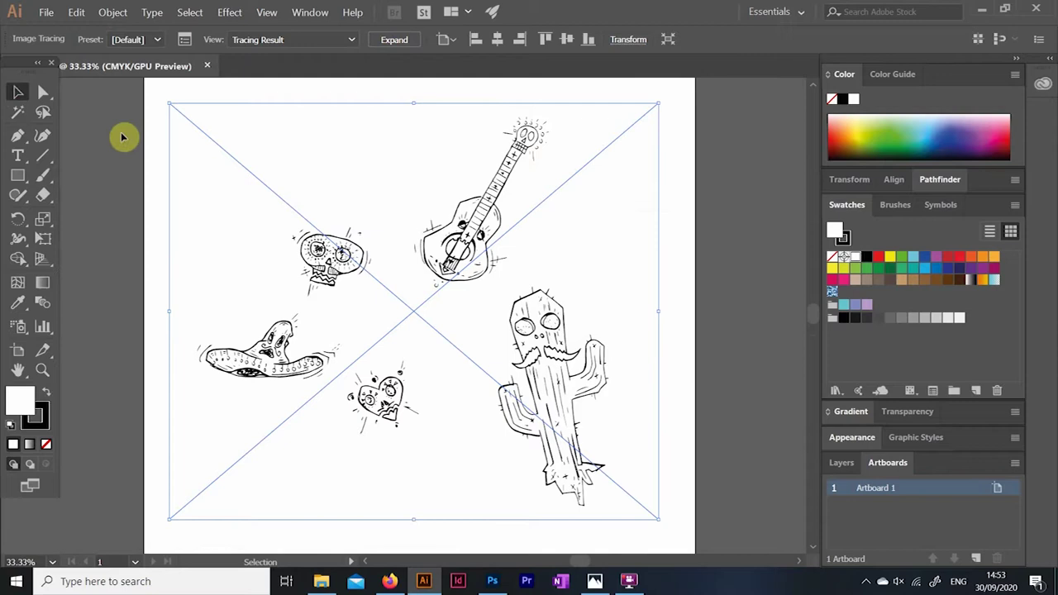
# Expand the trace into editable paths and ungroup the artwork.
pyautogui.click(46, 91)
pyautogui.click(219, 151)
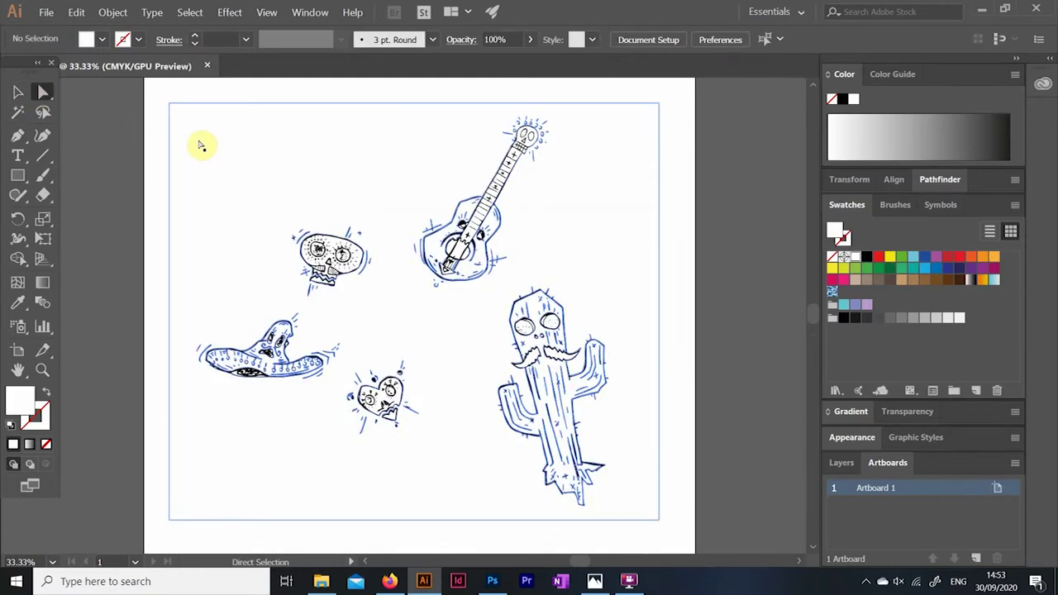
pyautogui.hotkey('ctrl', 'a')
pyautogui.click(104, 135)
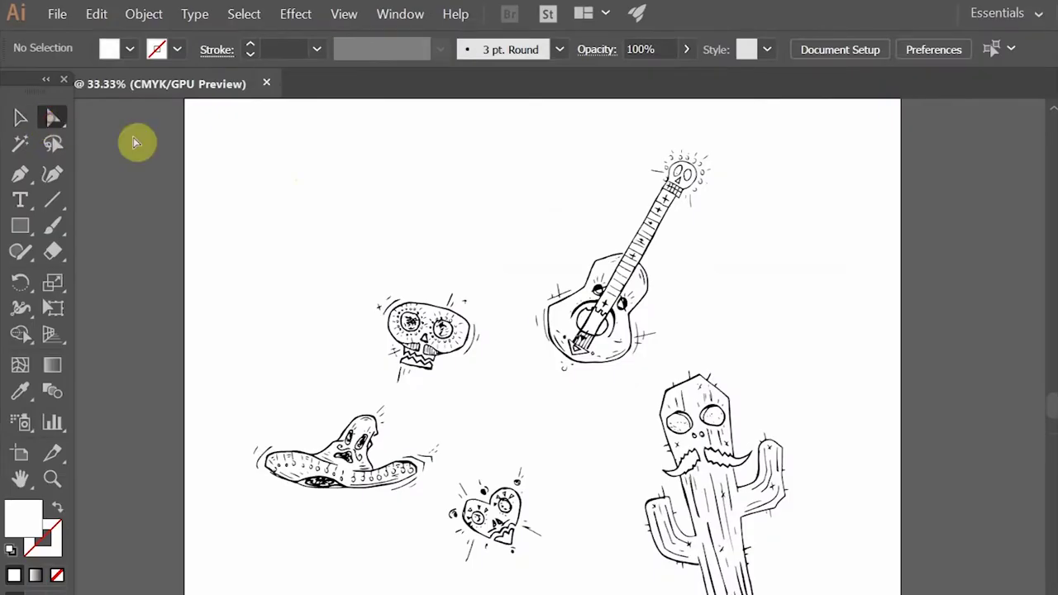
pyautogui.press('v')
pyautogui.hotkey('ctrl', 'a')
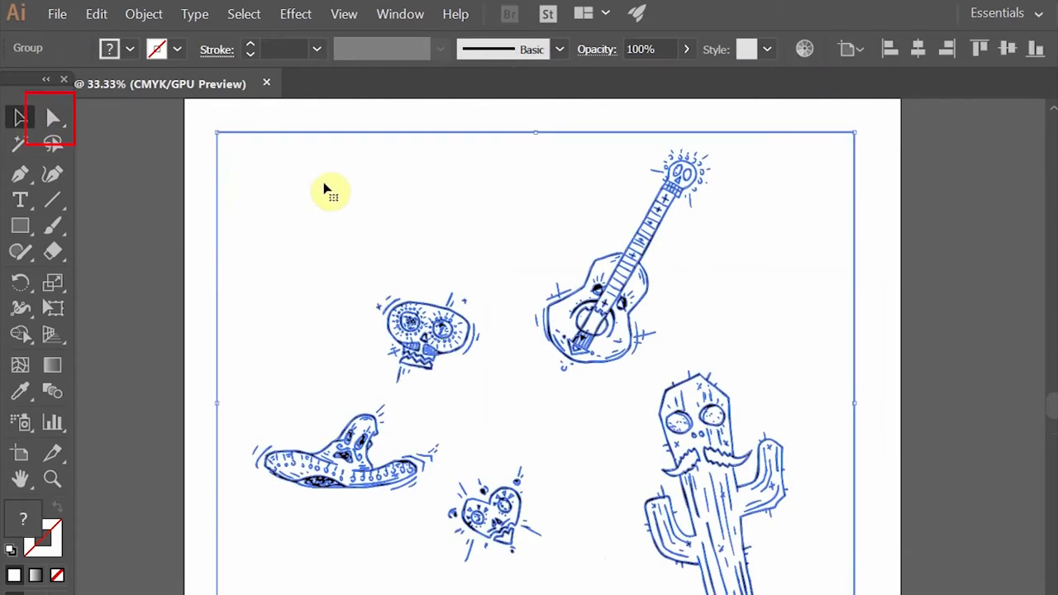
pyautogui.rightClick(331, 192)
pyautogui.click(366, 318)
# Use Select > Same > Fill Color to strip white fills, then reselect all linework.
pyautogui.click(198, 227)
pyautogui.click(53, 119)
pyautogui.hotkey('ctrl', 'a')
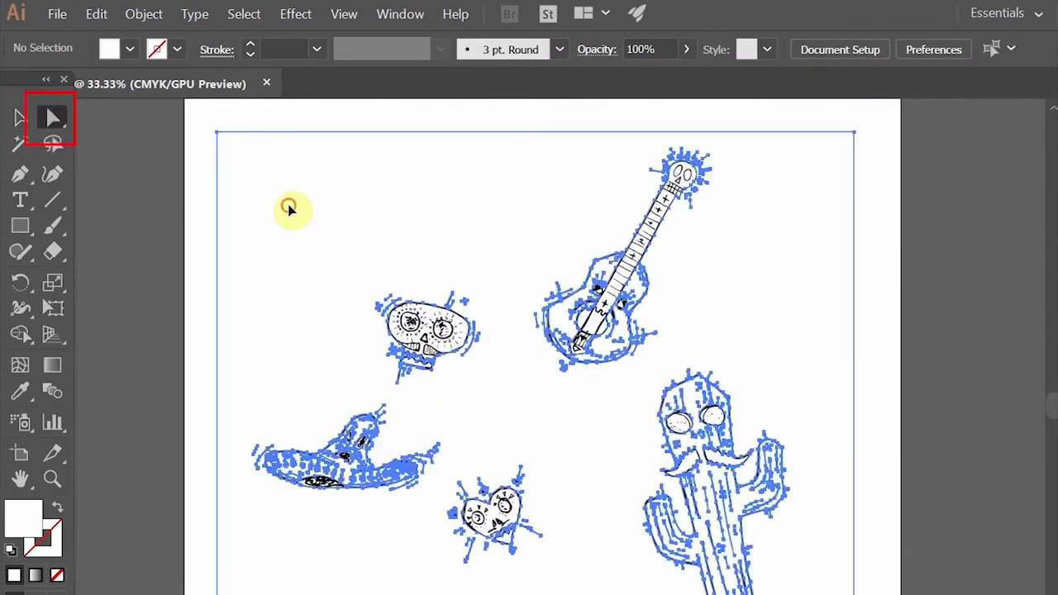
pyautogui.click(244, 14)
pyautogui.moveTo(201, 128)
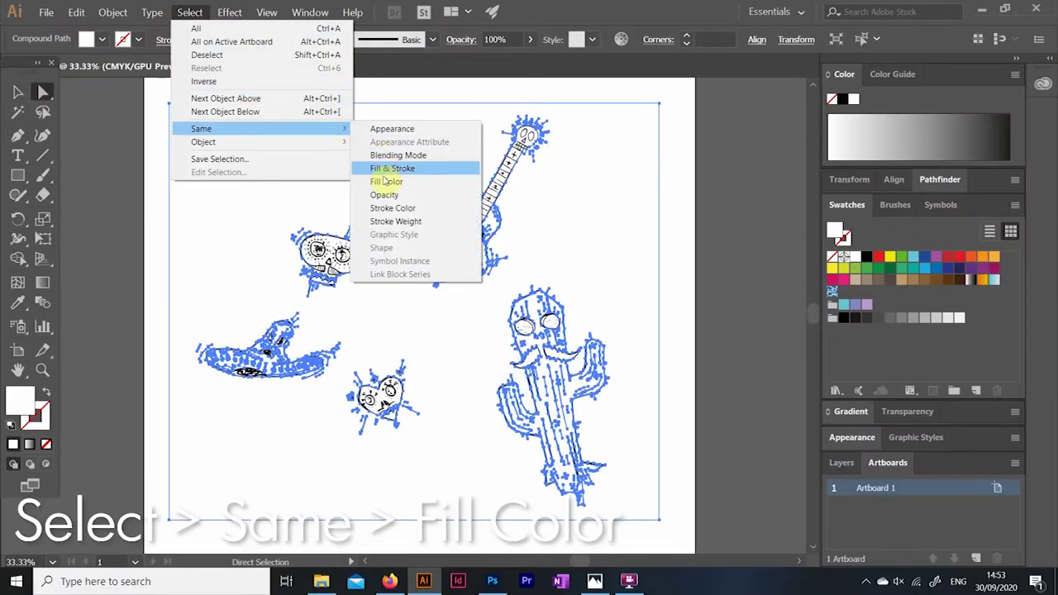
pyautogui.click(380, 185)
pyautogui.click(372, 193)
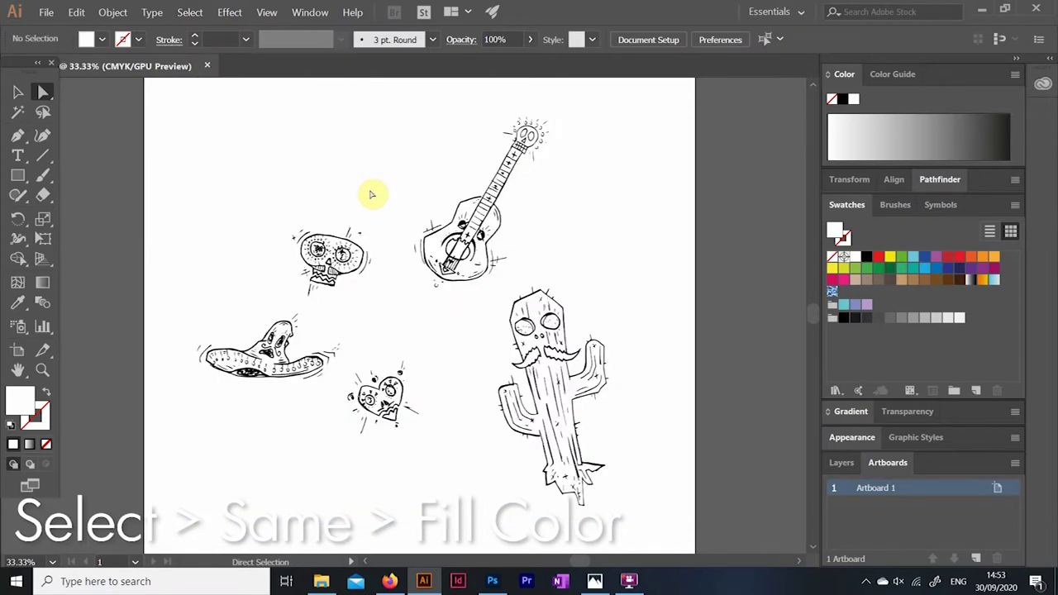
pyautogui.click(17, 92)
pyautogui.hotkey('ctrl', '0')
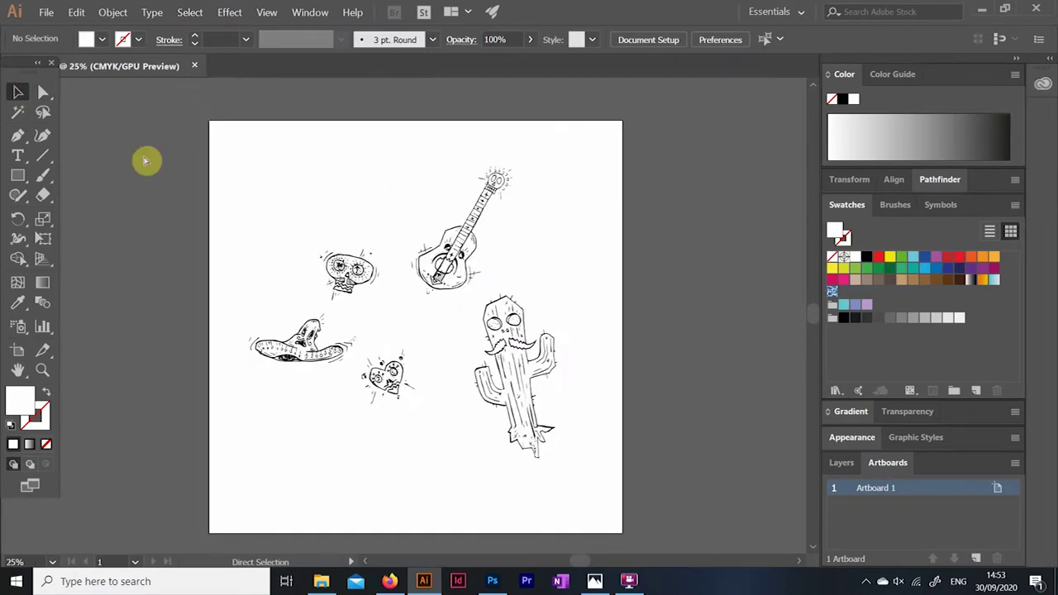
pyautogui.click(345, 273)
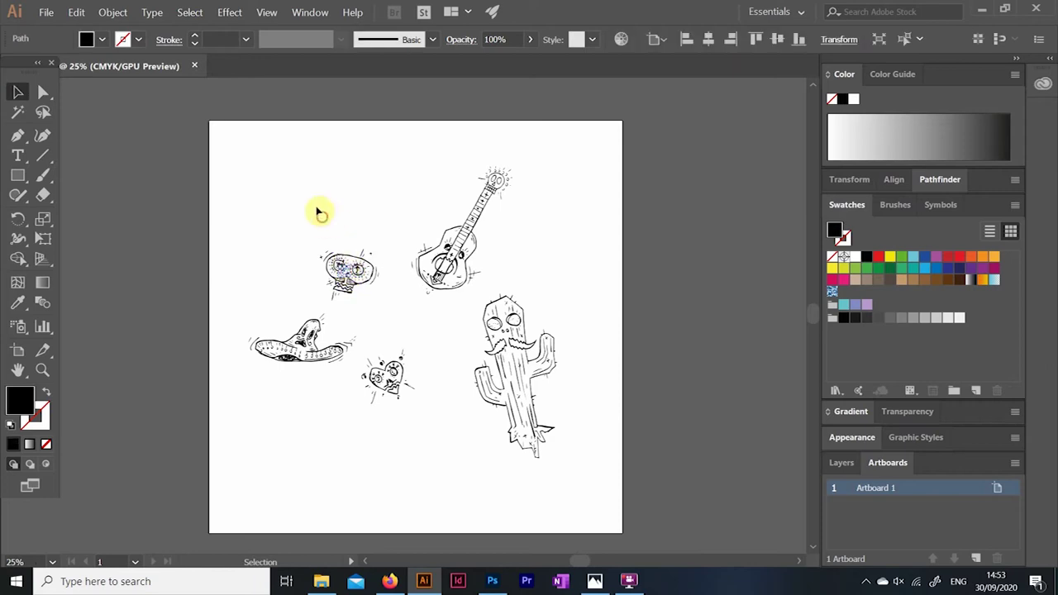
pyautogui.hotkey('ctrl', 'a')
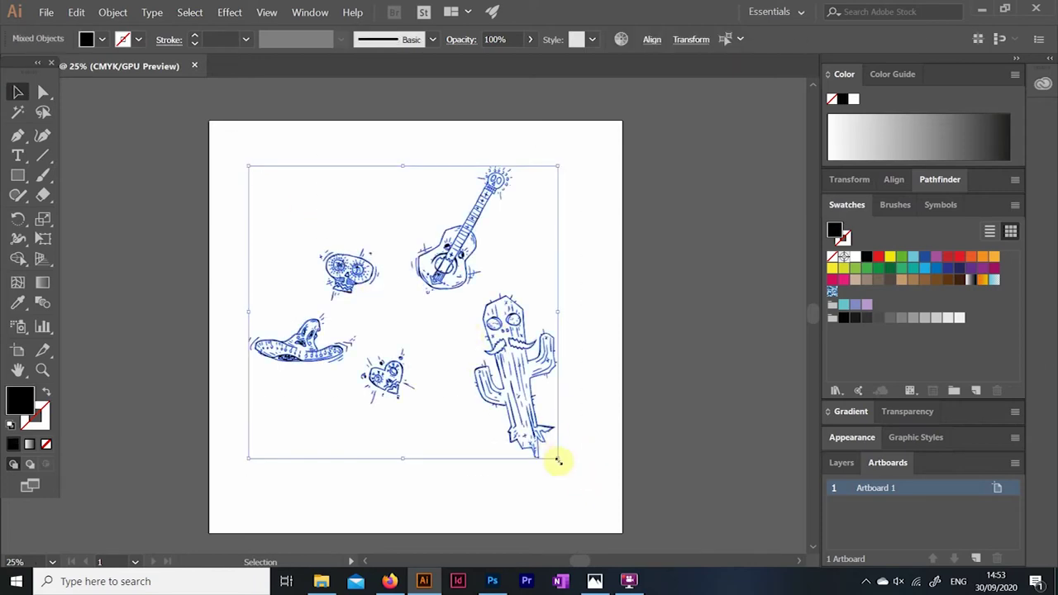
# Scale all the drawings up from the lower-right and top-left corners.
pyautogui.moveTo(558, 460); pyautogui.dragTo(611, 508)
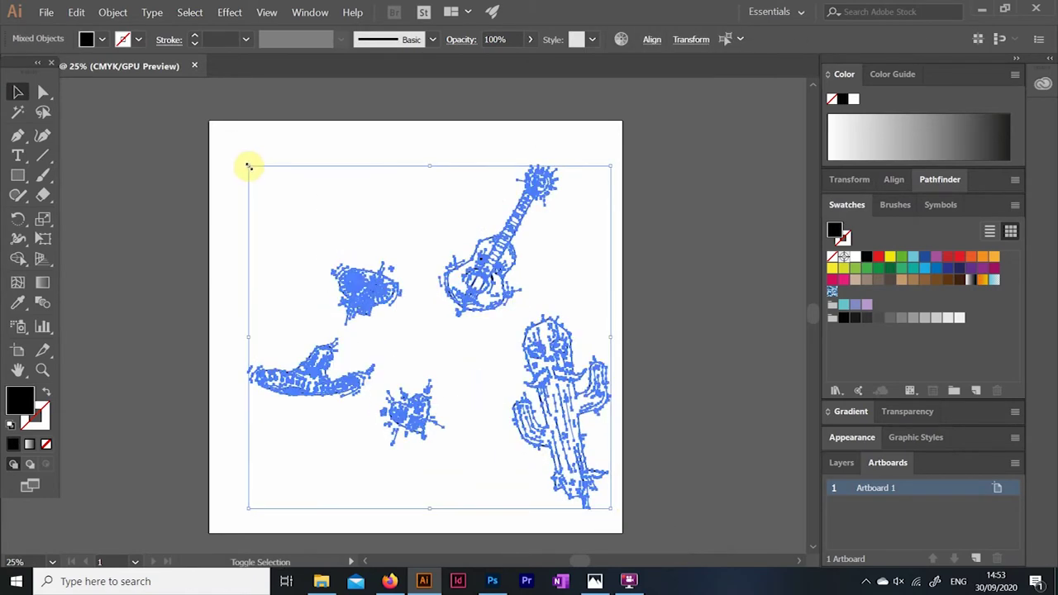
pyautogui.moveTo(248, 168); pyautogui.dragTo(213, 138)
pyautogui.click(169, 136)
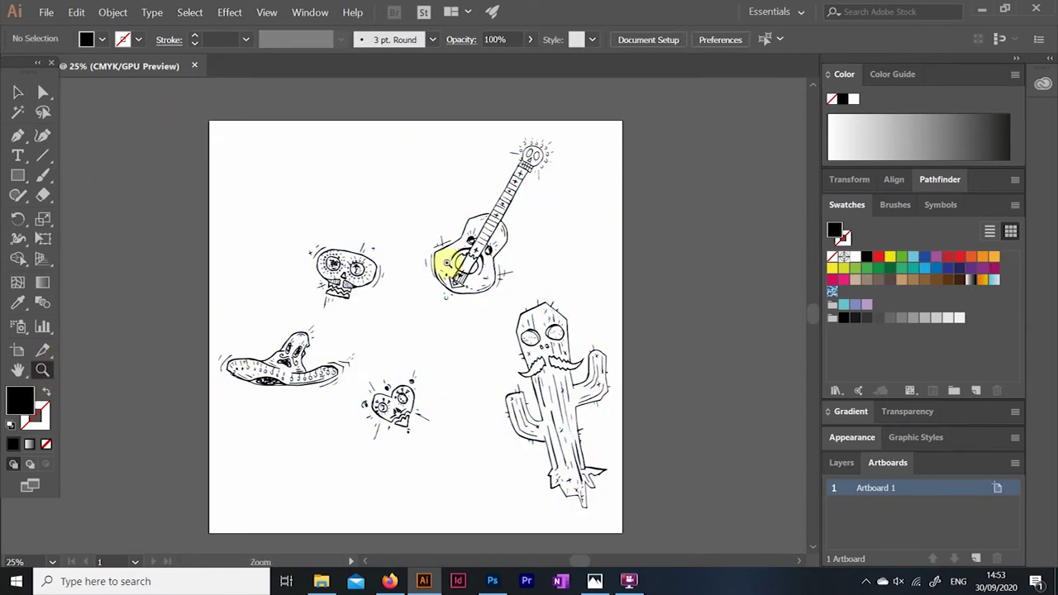
# Zoom into the skull and reshape anchor points inside its eyes with Direct Selection.
pyautogui.moveTo(306, 279); pyautogui.dragTo(298, 154)
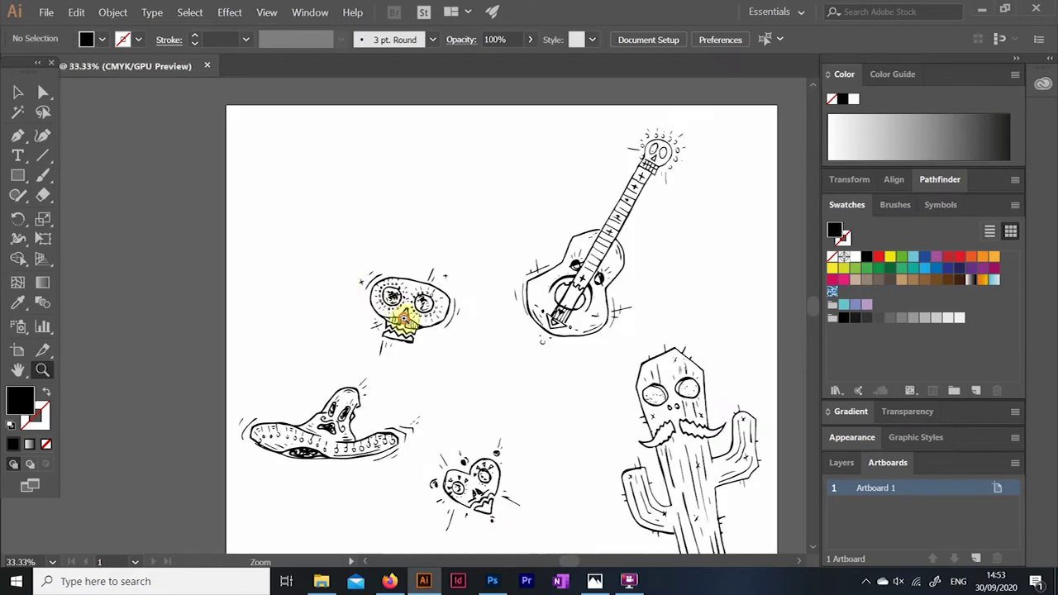
pyautogui.click(43, 93)
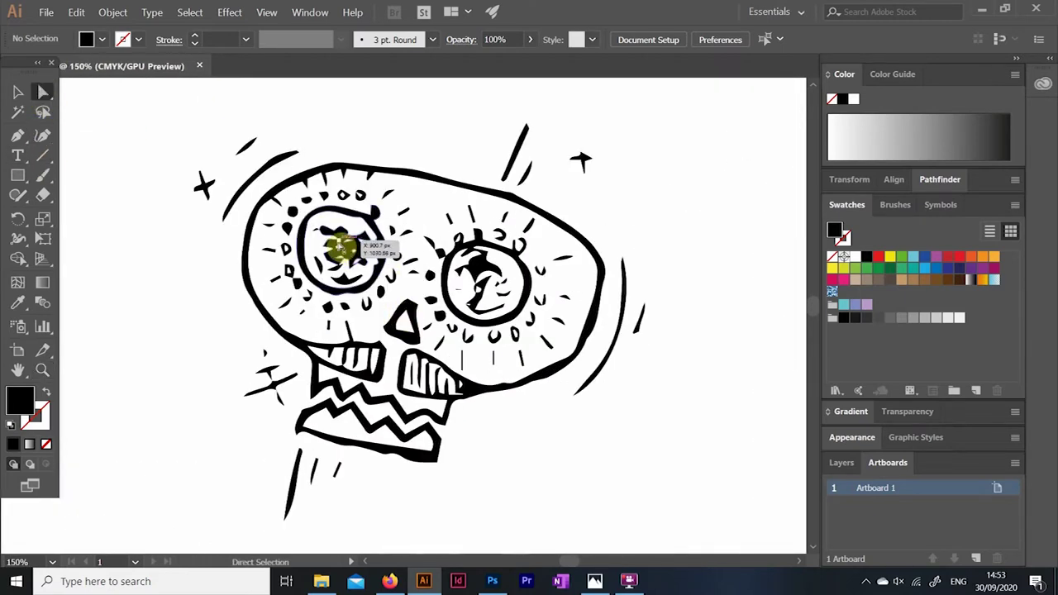
pyautogui.click(354, 272)
pyautogui.moveTo(473, 270); pyautogui.dragTo(477, 318)
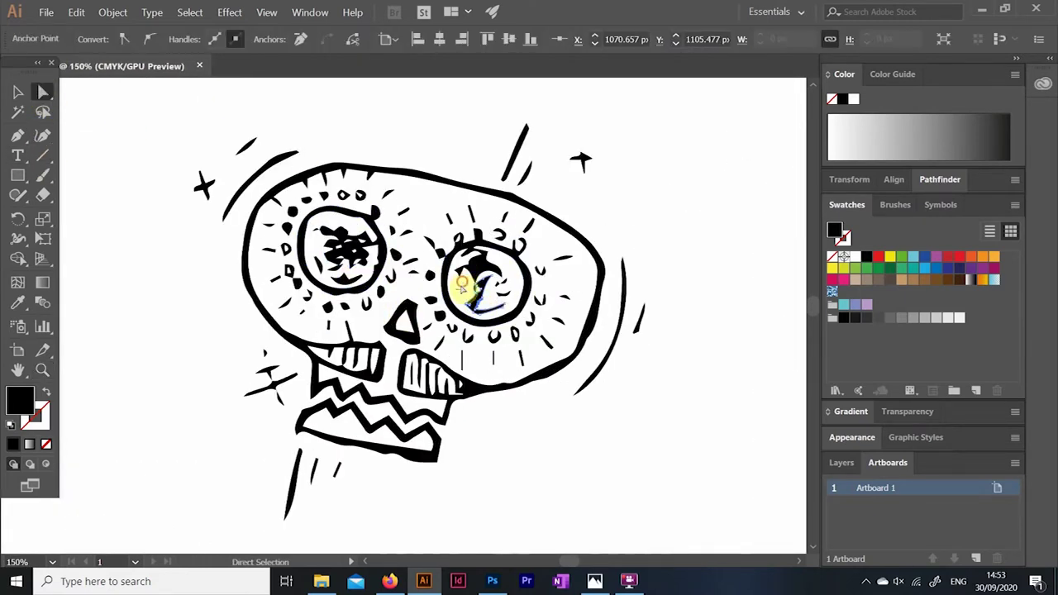
pyautogui.click(149, 231)
pyautogui.click(43, 198)
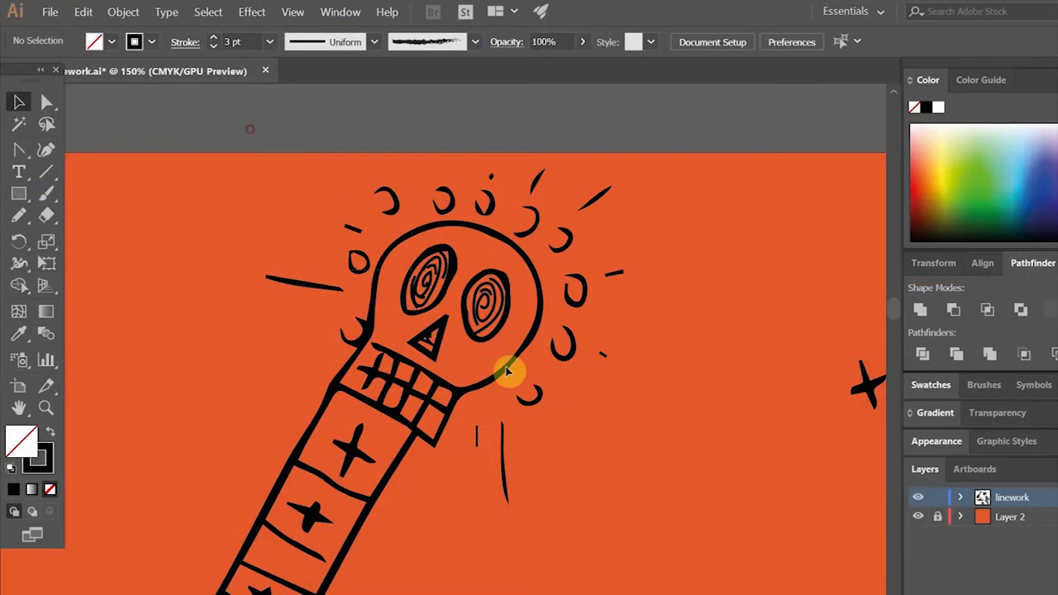
# Expand the skull-headed guitar linework's fill and stroke into outlined shapes.
pyautogui.moveTo(639, 451); pyautogui.dragTo(316, 200)
pyautogui.click(124, 13)
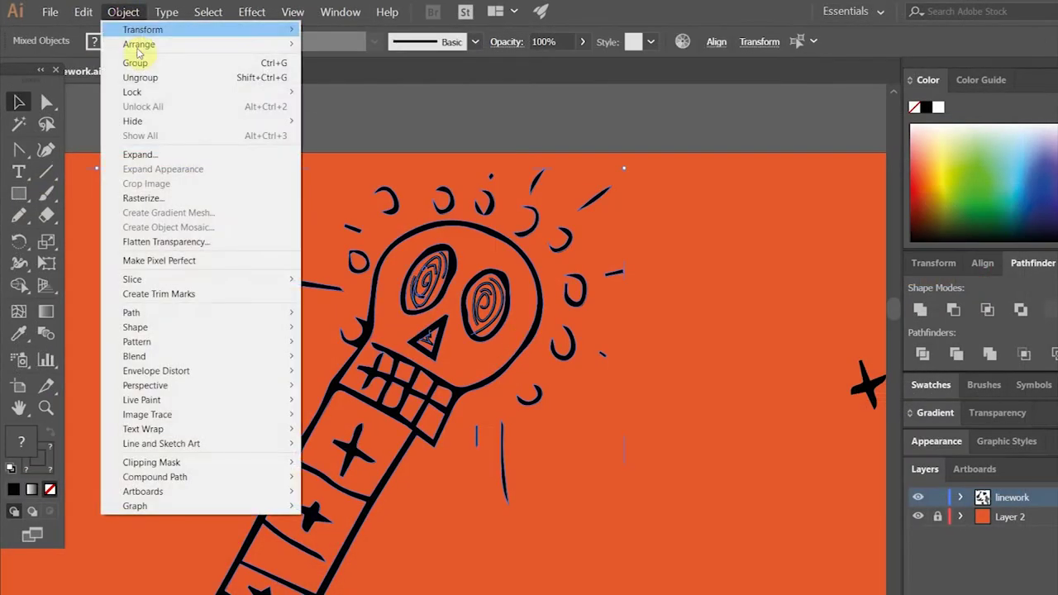
pyautogui.click(138, 151)
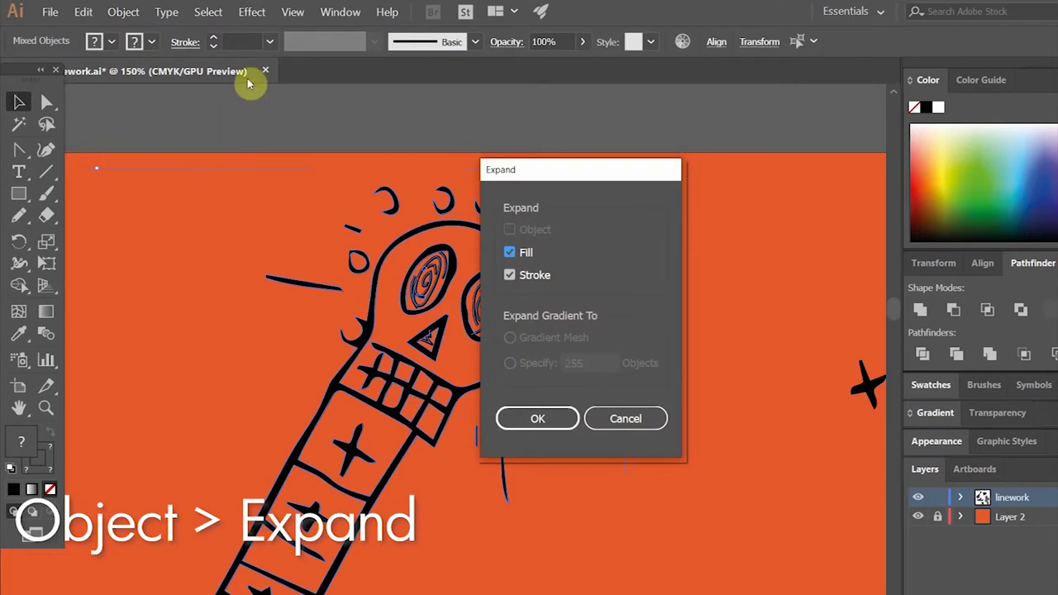
pyautogui.click(552, 420)
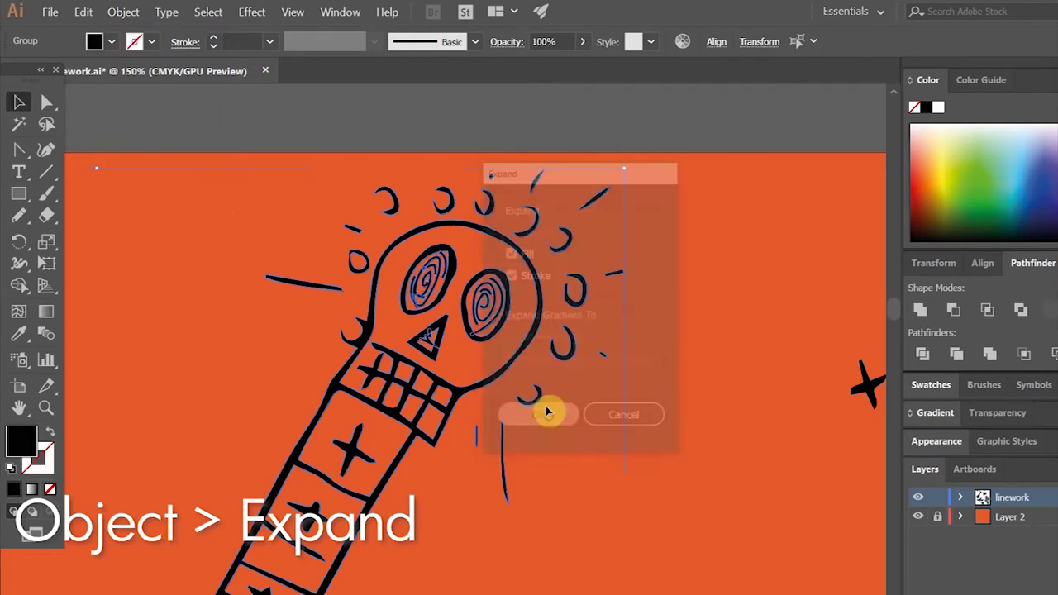
pyautogui.click(303, 118)
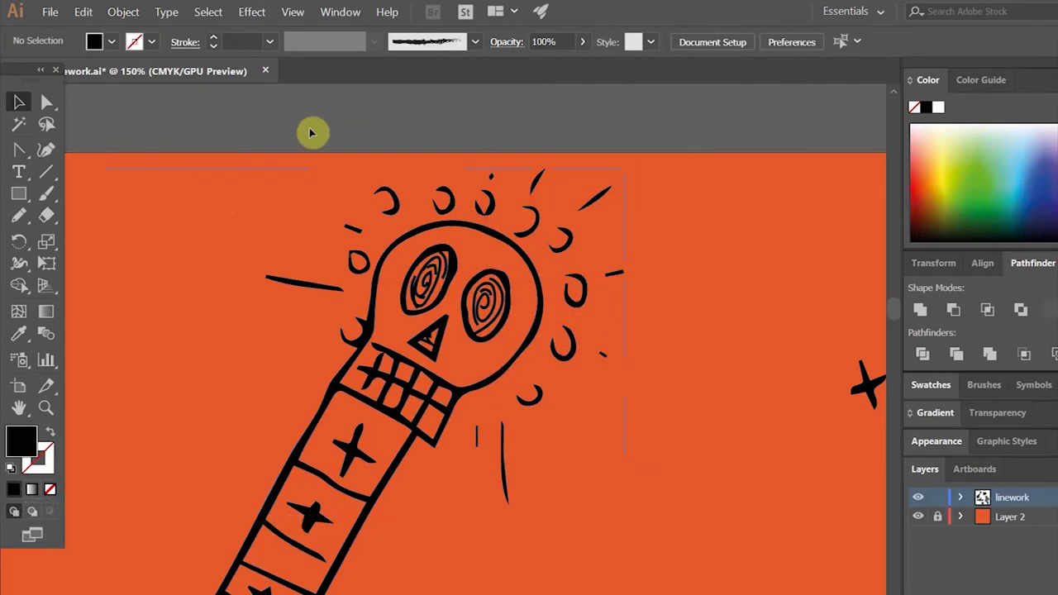
# Undo the recent edits to restore hatching in both halves of the cactus mustache.
pyautogui.click(645, 424)
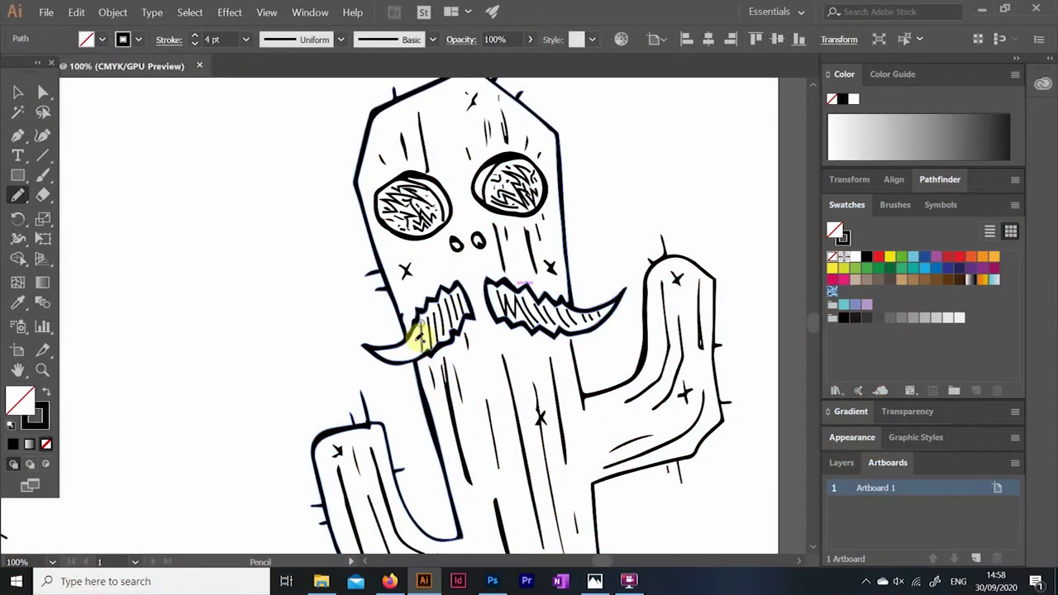
pyautogui.hotkey('ctrl', 'z')
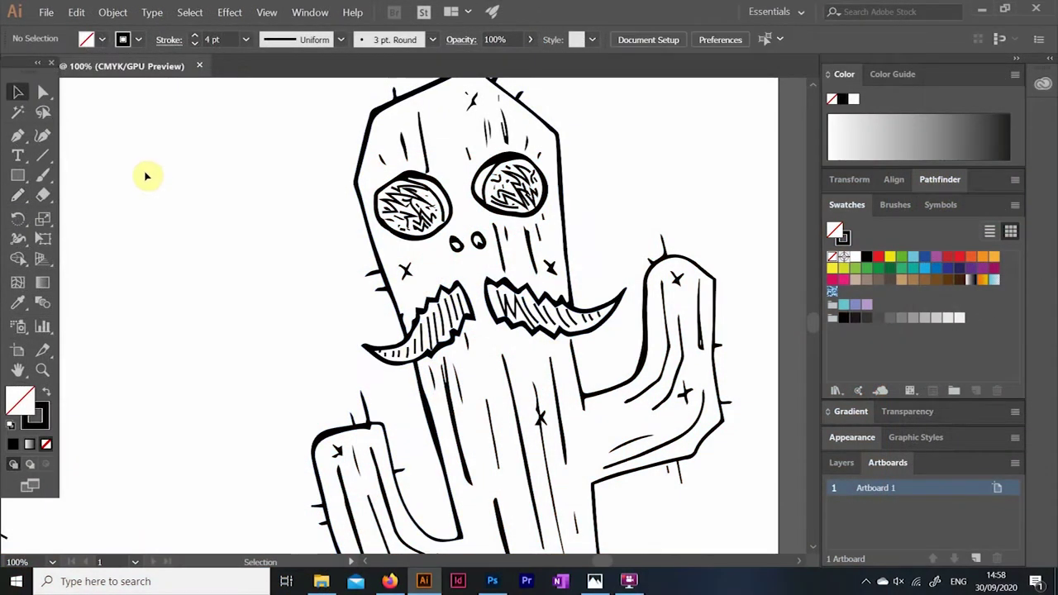
pyautogui.hotkey('ctrl', 'z')
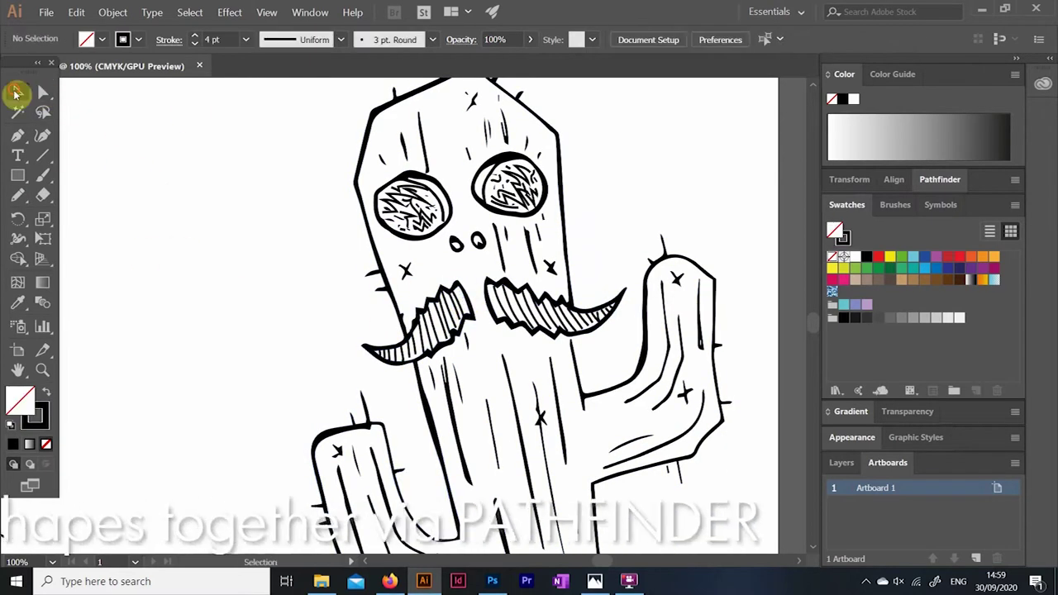
# Zoom to the guitar and draw a spiral inside its sound hole.
pyautogui.hotkey('ctrl', '0')
pyautogui.click(40, 371)
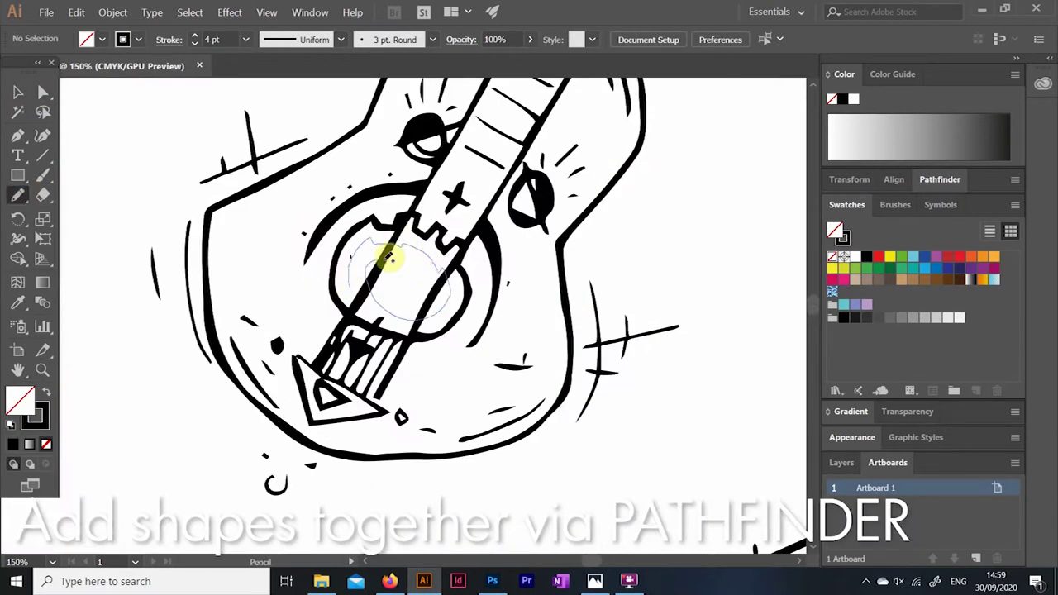
pyautogui.moveTo(388, 259); pyautogui.dragTo(401, 277)
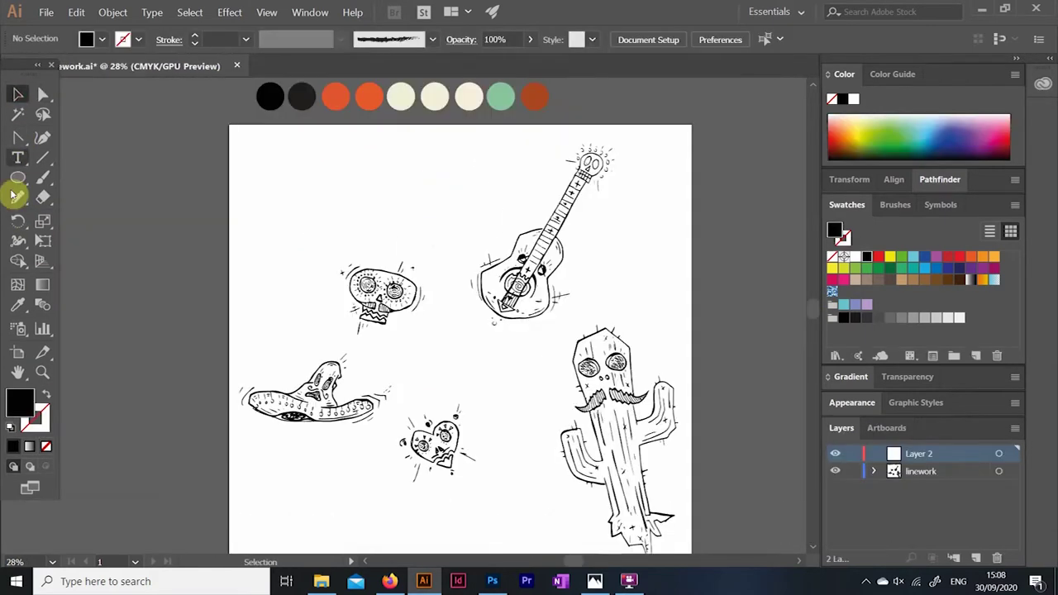
# Draw a rectangle on Layer 2 below the linework and fill it with orange.
pyautogui.moveTo(255, 164)
pyautogui.mouseDown()
pyautogui.moveTo(378, 283)
pyautogui.moveTo(642, 496)
pyautogui.mouseUp()
pyautogui.moveTo(917, 453); pyautogui.dragTo(917, 478)
pyautogui.press('i')
pyautogui.click(357, 94)
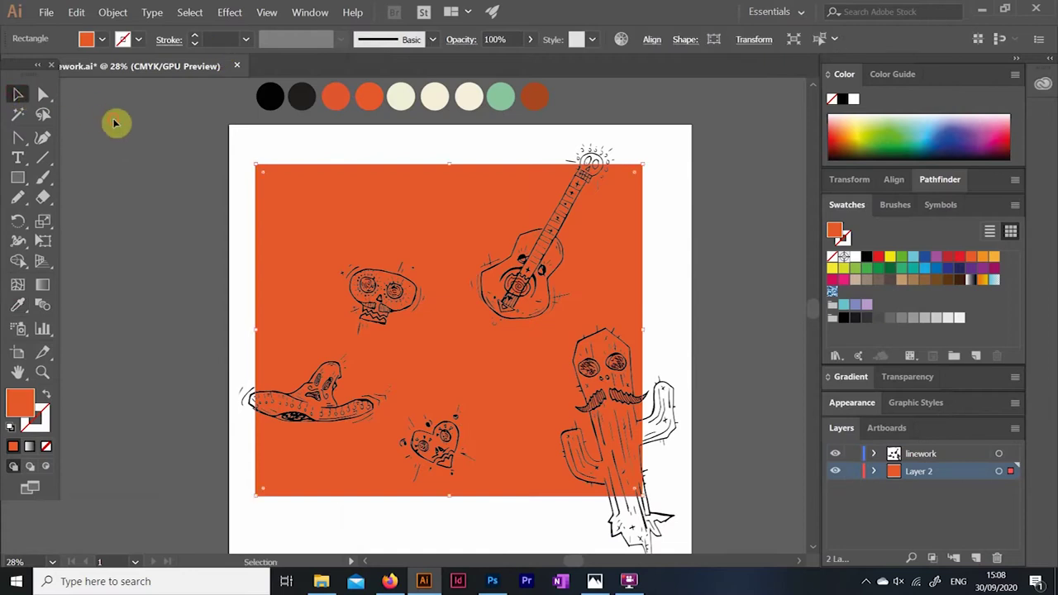
pyautogui.press('v')
# Size the orange rectangle to 3000 × 3000 px and align it to the artboard.
pyautogui.click(754, 39)
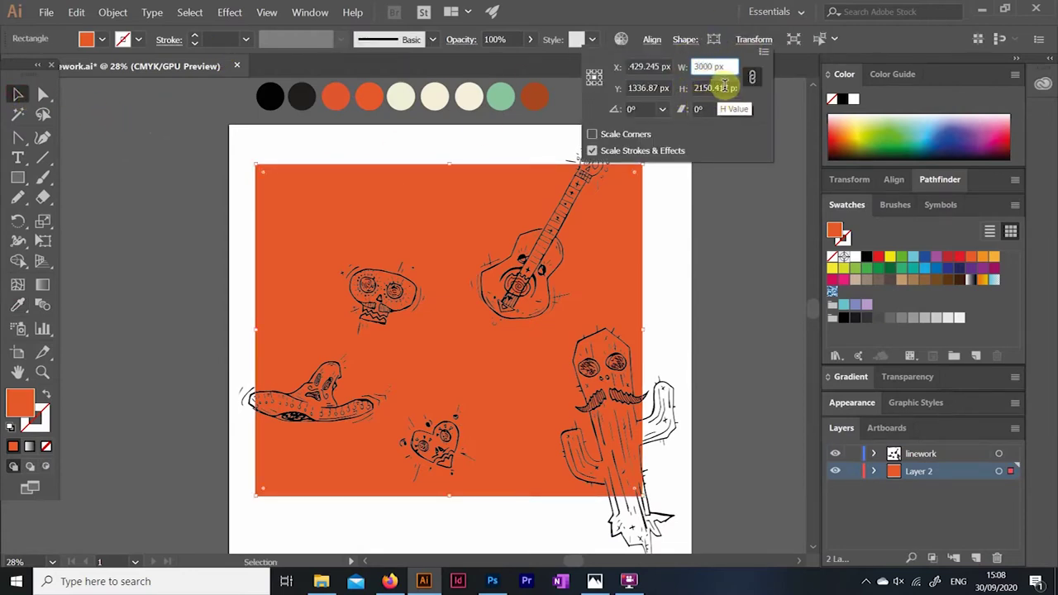
pyautogui.click(724, 86)
pyautogui.press('Return')
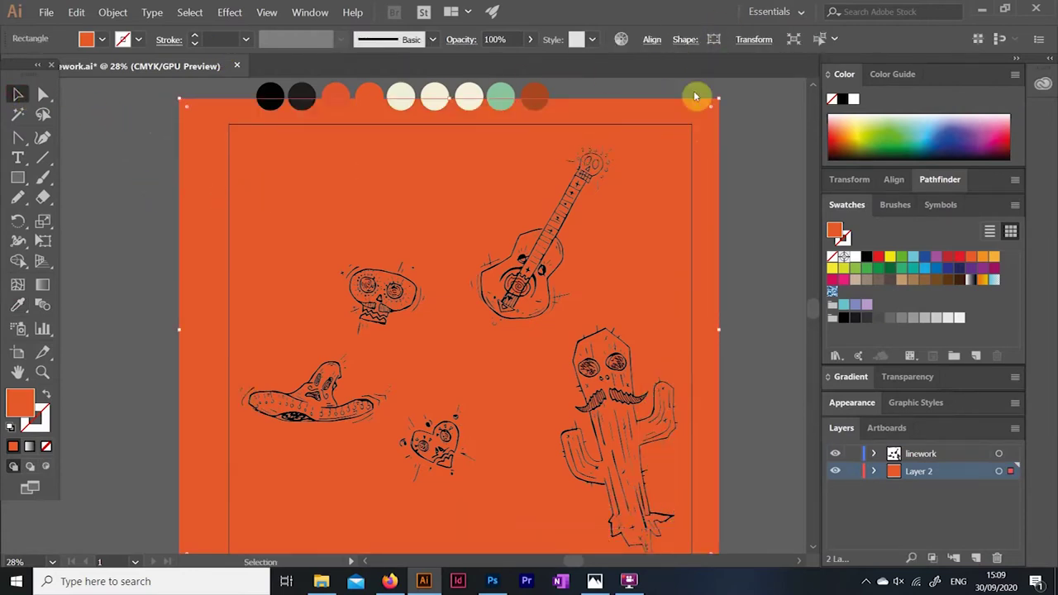
pyautogui.click(18, 352)
pyautogui.press('v')
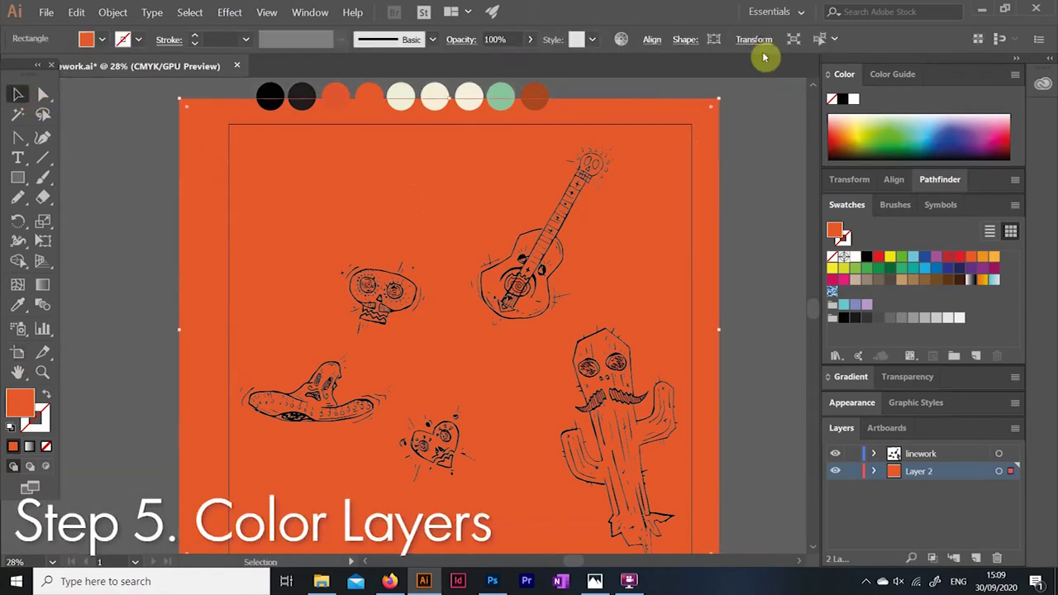
pyautogui.click(754, 39)
pyautogui.press('Return')
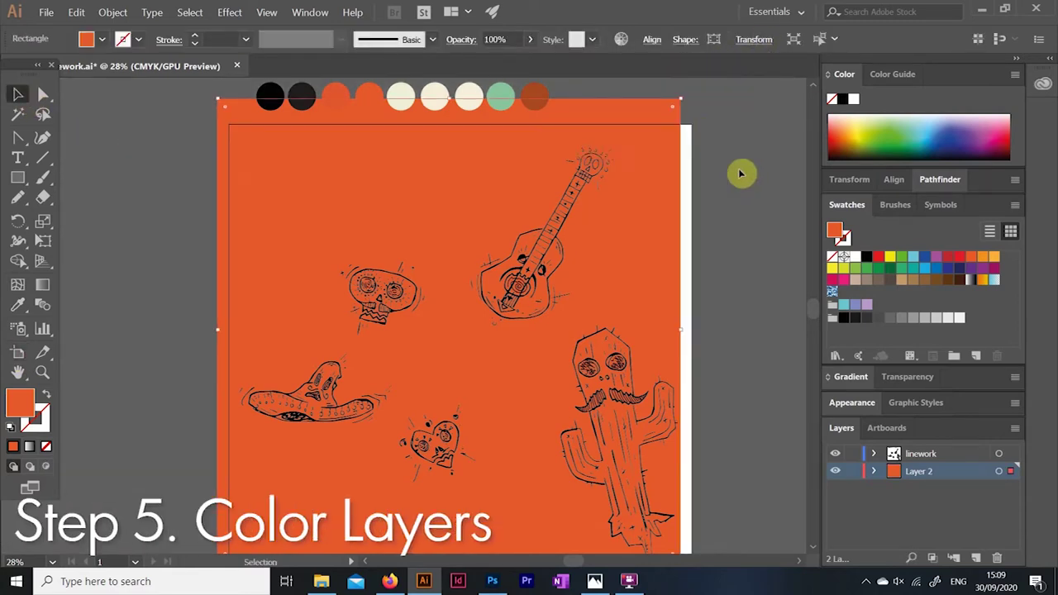
pyautogui.click(652, 38)
pyautogui.click(609, 87)
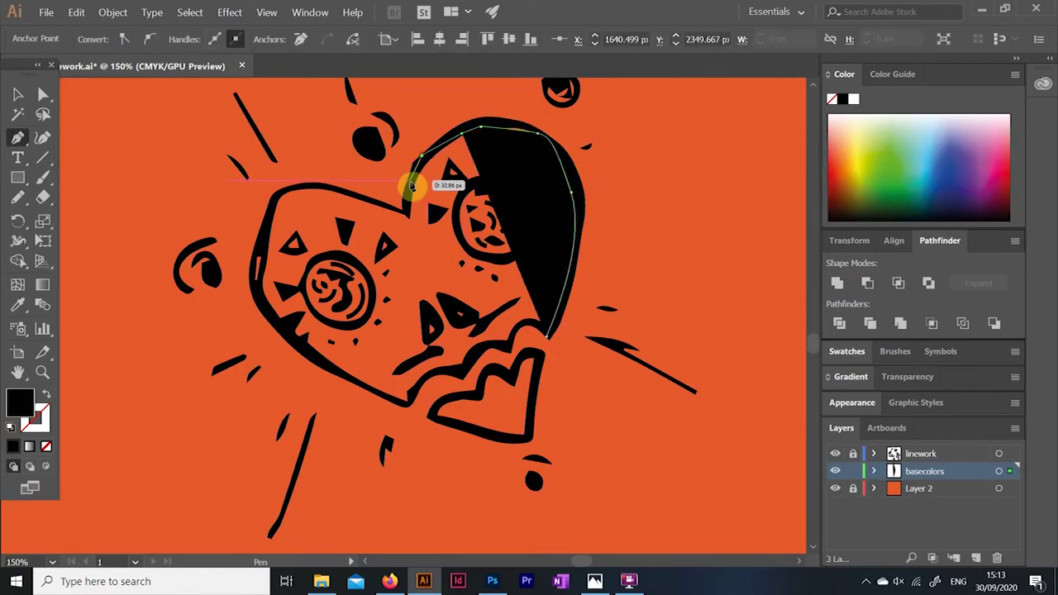
# Trace the heart's outline with the Pen tool for its mint-green base fill.
pyautogui.click(486, 128)
pyautogui.click(422, 157)
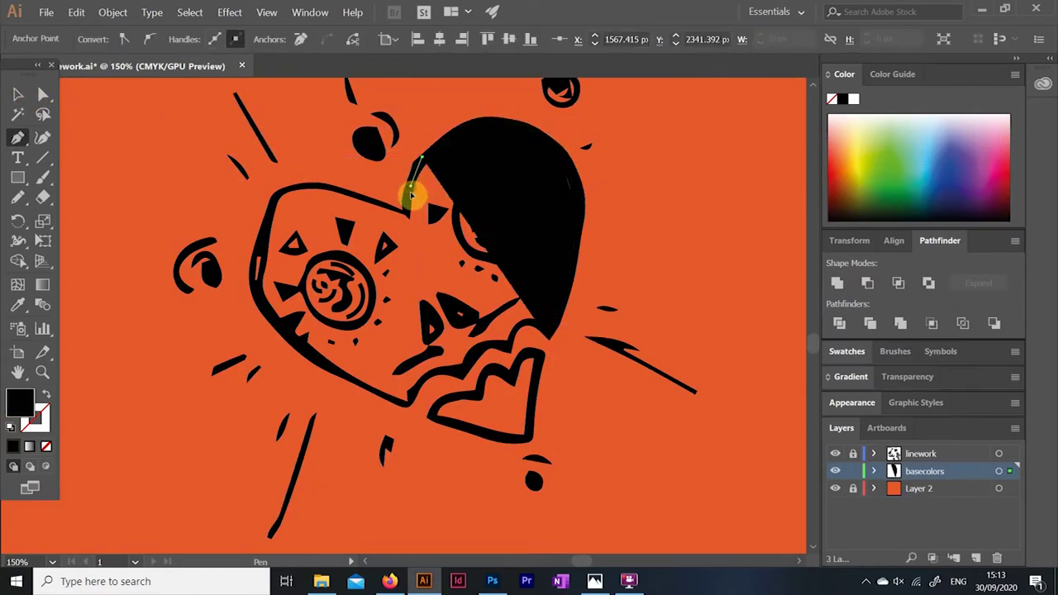
pyautogui.click(409, 213)
pyautogui.click(350, 191)
pyautogui.click(277, 199)
pyautogui.click(261, 248)
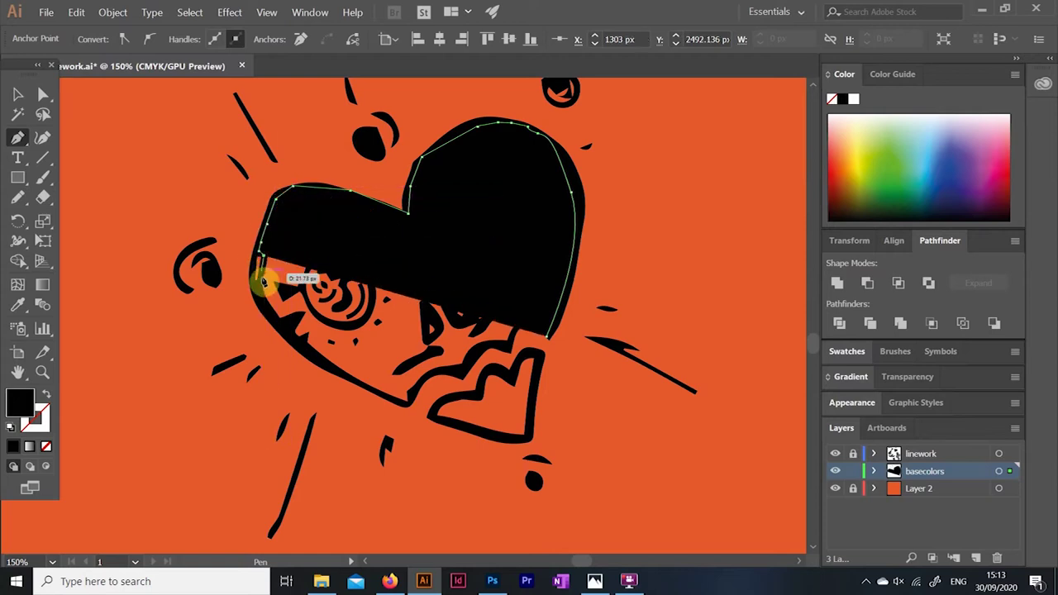
pyautogui.click(263, 291)
pyautogui.click(316, 357)
pyautogui.click(351, 382)
pyautogui.click(375, 390)
pyautogui.click(409, 407)
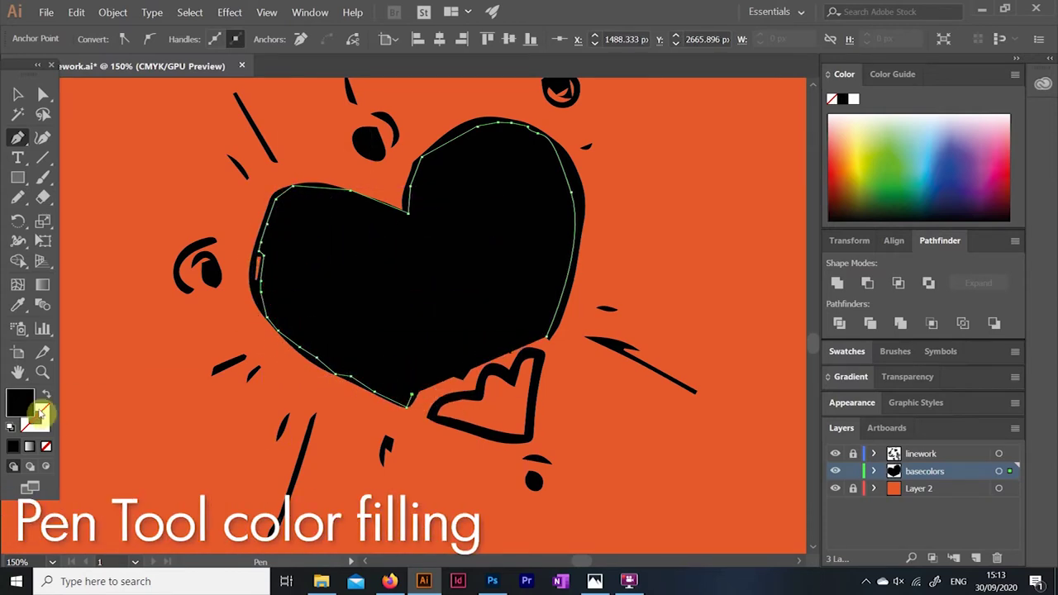
# Close the heart's green base shape beneath its linework, then trace around the heart's lips.
pyautogui.click(44, 396)
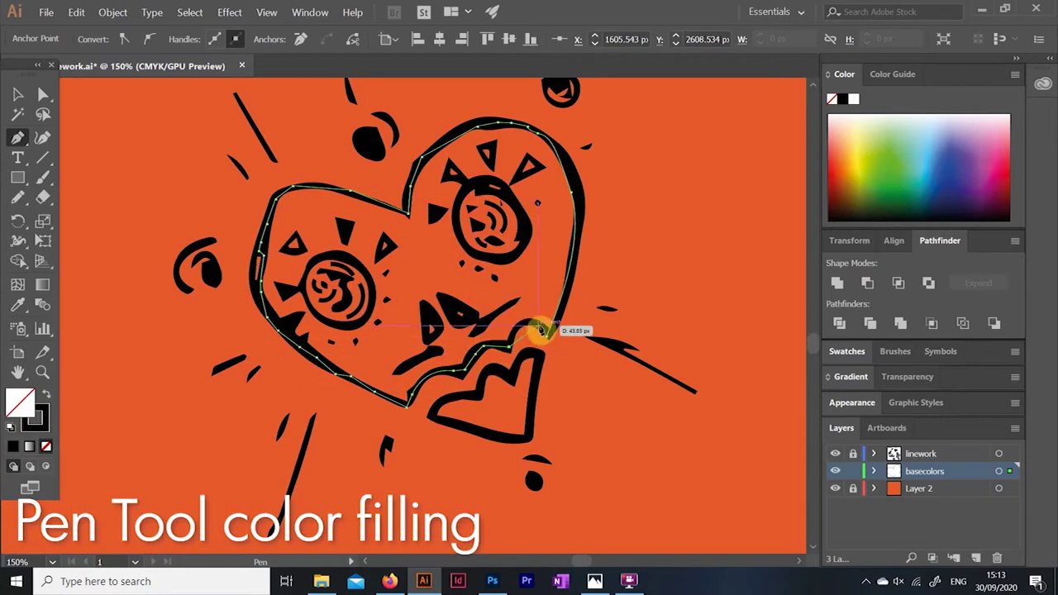
pyautogui.click(541, 330)
pyautogui.hotkey('shift', 'x')
pyautogui.click(18, 94)
pyautogui.click(132, 124)
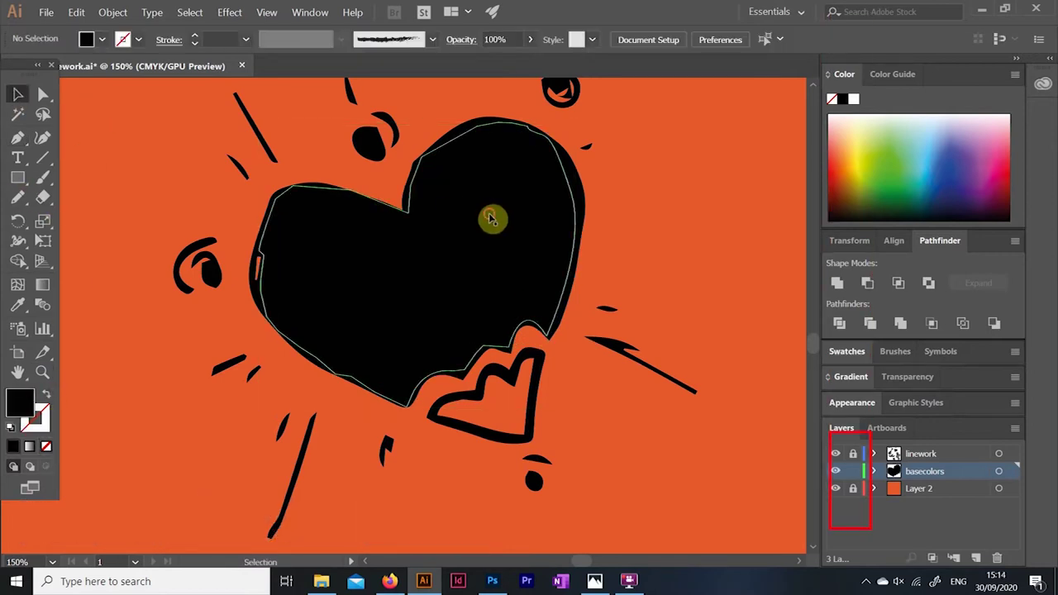
pyautogui.click(17, 138)
pyautogui.click(537, 357)
pyautogui.click(507, 439)
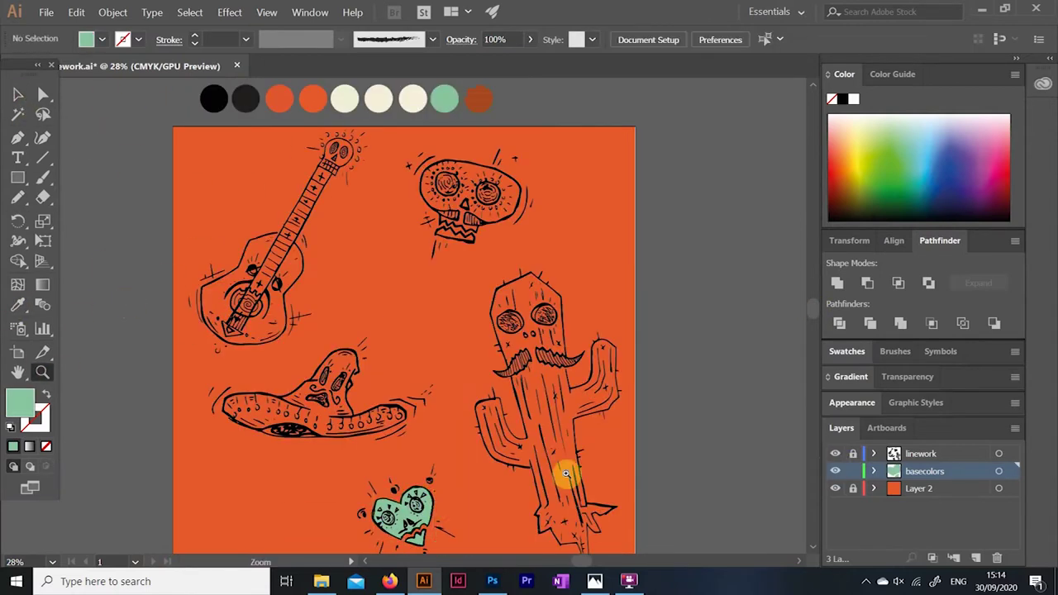
# Outline the cactus's right edge, right arm and trunk spike for its green fill.
pyautogui.click(465, 215)
pyautogui.click(517, 351)
pyautogui.click(470, 381)
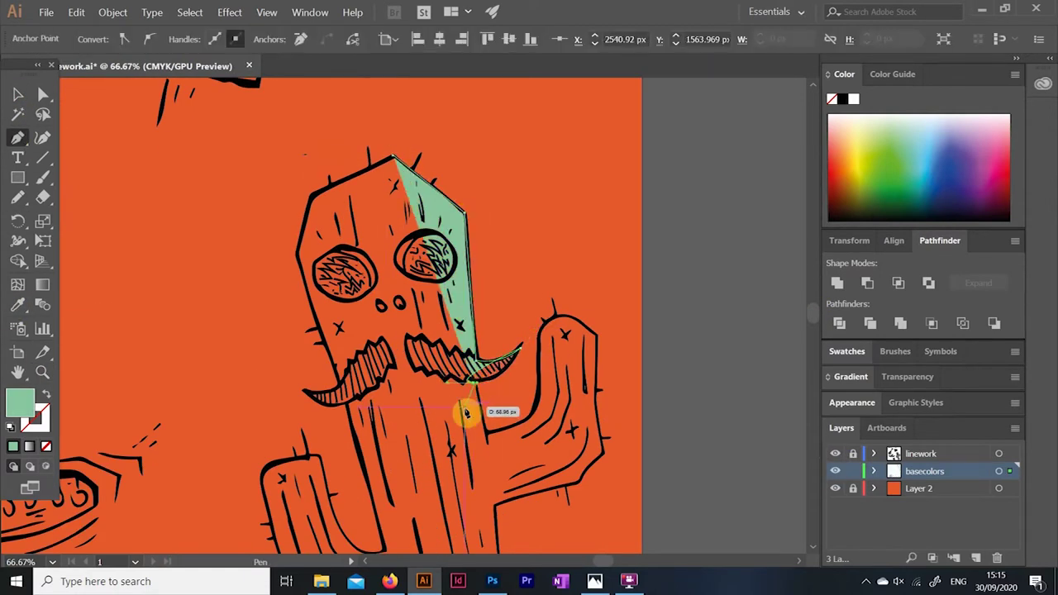
pyautogui.click(485, 431)
pyautogui.click(539, 324)
pyautogui.click(595, 335)
pyautogui.click(605, 453)
pyautogui.click(587, 476)
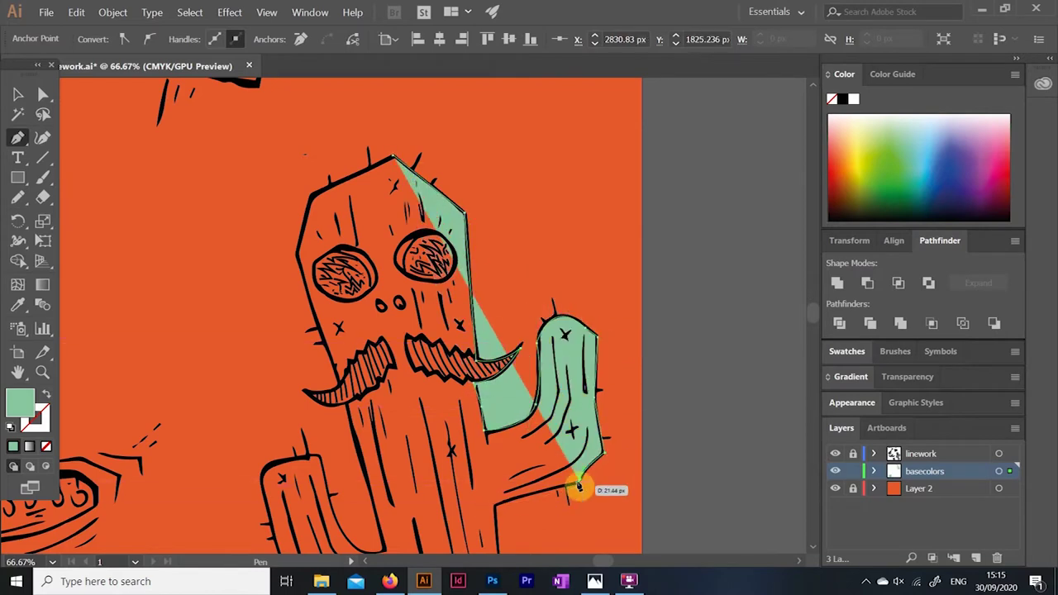
pyautogui.scroll(-5, 513, 380)
pyautogui.click(590, 446)
pyautogui.click(543, 458)
pyautogui.click(554, 487)
# Finish the cactus fill around the trunk bottom and left side, close and deselect it.
pyautogui.scroll(-1, 626, 413)
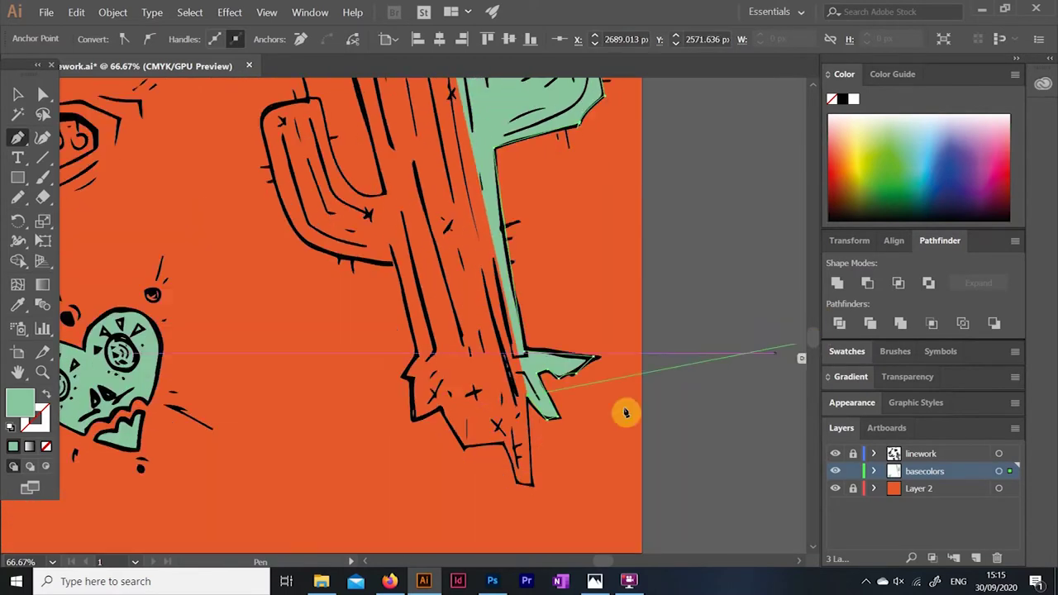
pyautogui.scroll(1, 529, 414)
pyautogui.click(533, 499)
pyautogui.click(439, 428)
pyautogui.click(405, 389)
pyautogui.click(388, 281)
pyautogui.click(310, 262)
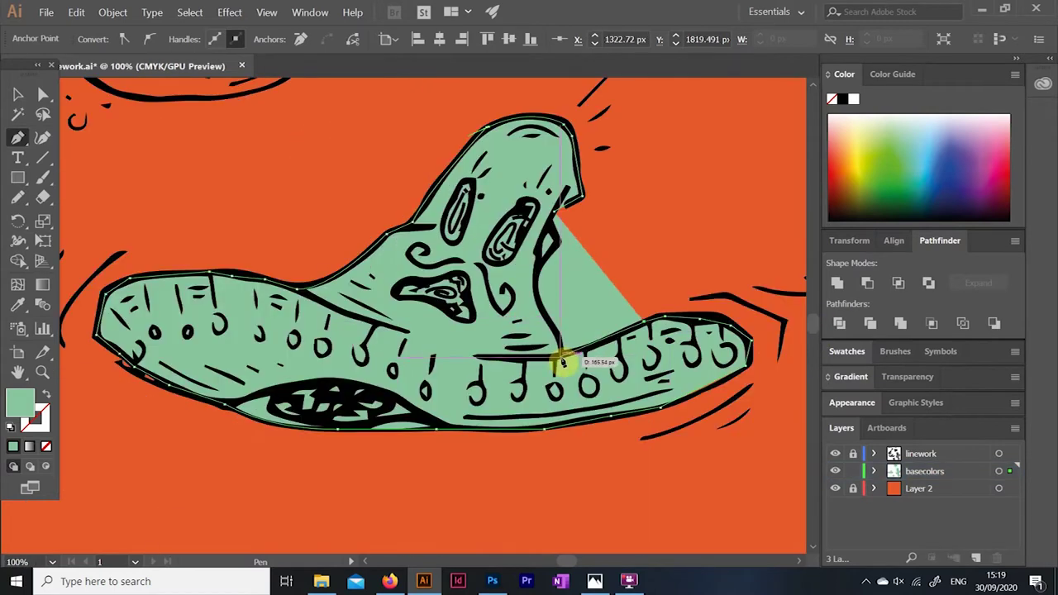
pyautogui.click(550, 227)
pyautogui.hotkey('ctrl', 'shift', 'a')
pyautogui.hotkey('ctrl', '0')
pyautogui.scroll(3, 267, 141)
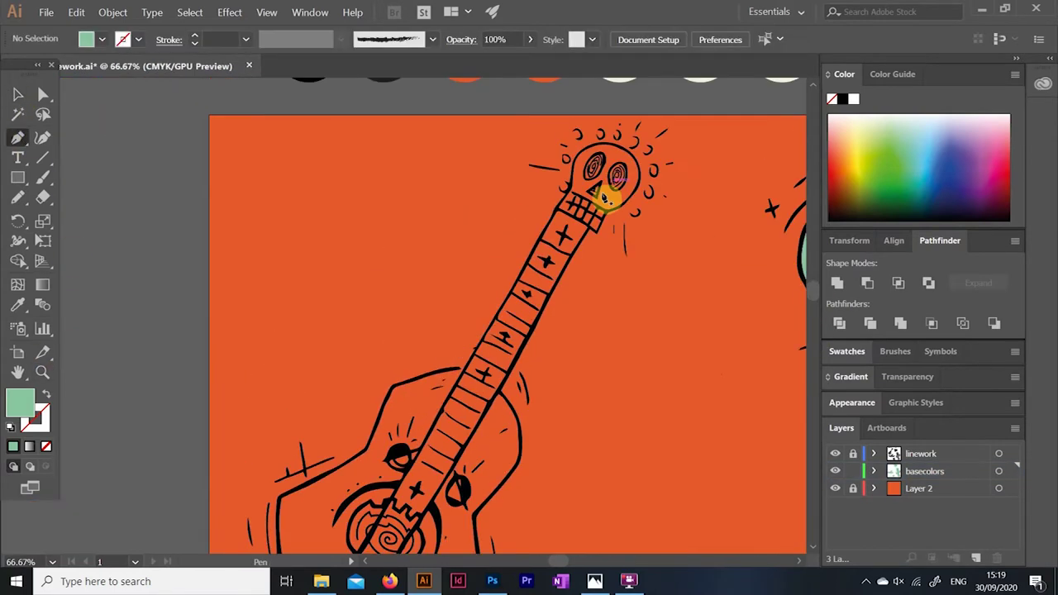
# Trace the guitar's skull head, neck and body for its green base fill.
pyautogui.click(606, 199)
pyautogui.click(640, 183)
pyautogui.click(643, 142)
pyautogui.click(579, 161)
pyautogui.click(460, 368)
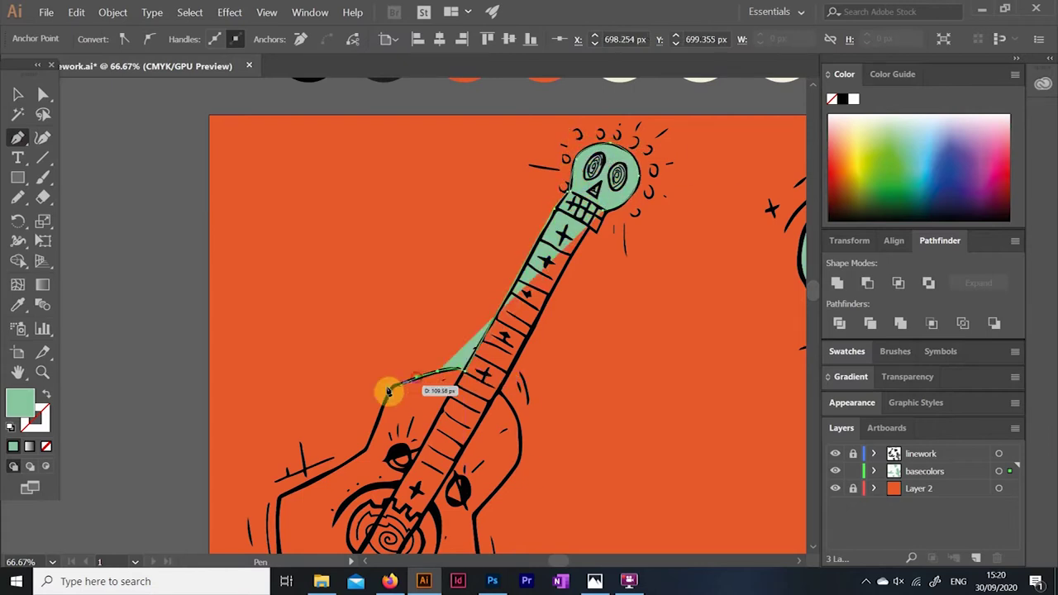
pyautogui.click(388, 384)
pyautogui.click(277, 494)
# Close the guitar fill shape and check all green fills under the linework.
pyautogui.scroll(-3, 453, 529)
pyautogui.click(356, 510)
pyautogui.click(469, 490)
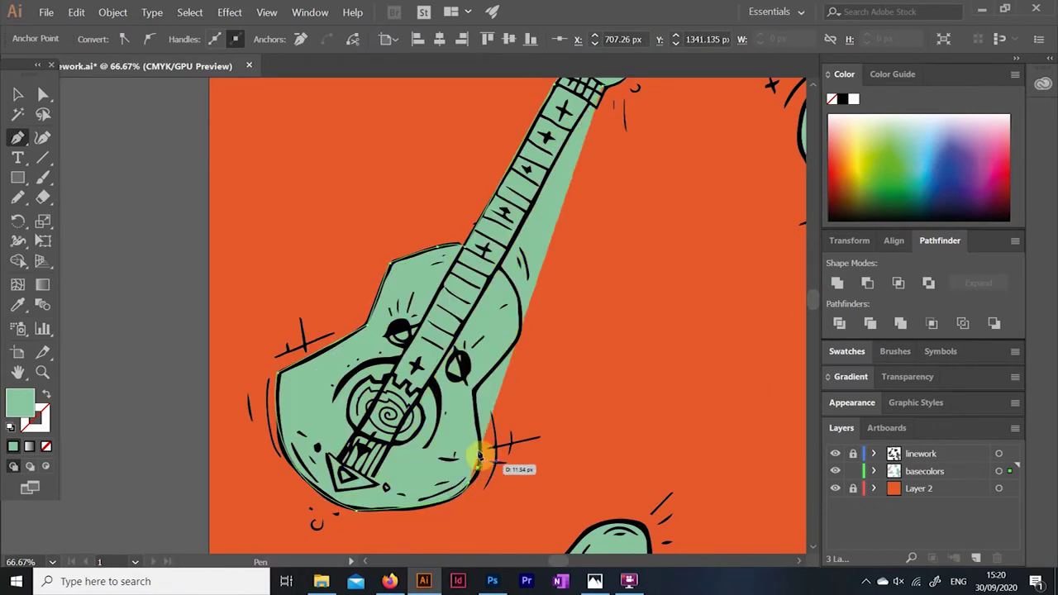
pyautogui.click(515, 303)
pyautogui.scroll(2, 815, 290)
pyautogui.click(605, 175)
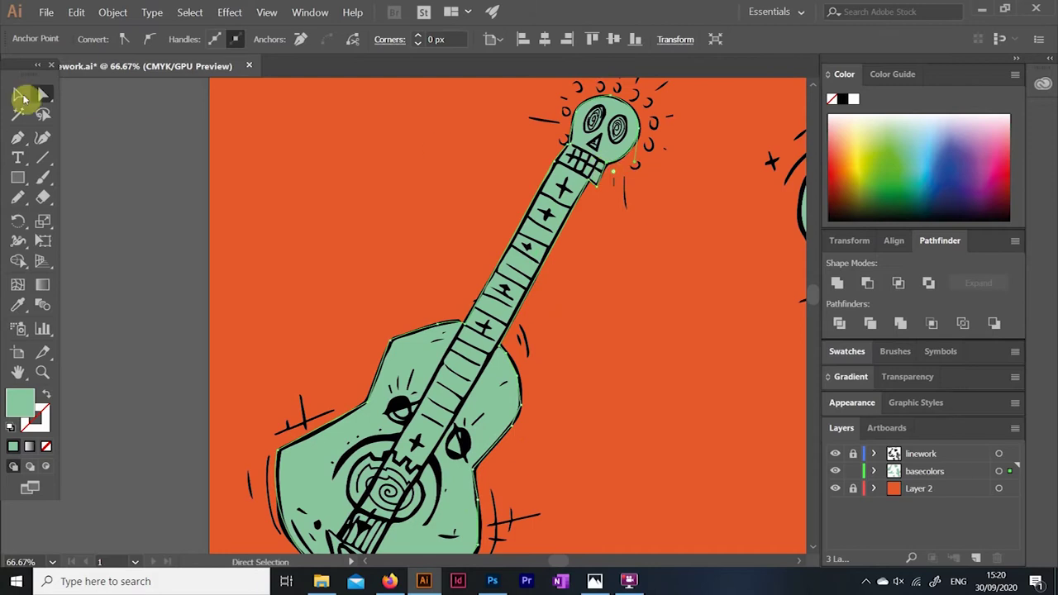
pyautogui.press('v')
pyautogui.hotkey('ctrl', '0')
pyautogui.click(835, 454)
pyautogui.click(743, 413)
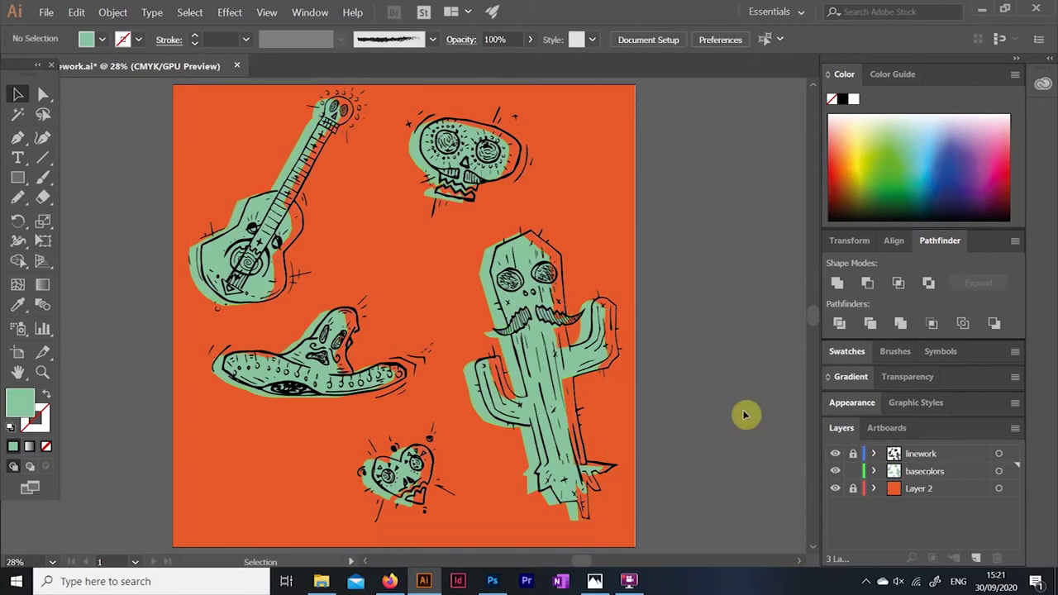
# Recolour all linework brown, lock the linework layer and unlock basecolors.
pyautogui.scroll(1, 669, 241)
pyautogui.hotkey('ctrl', 'a')
pyautogui.click(853, 453)
pyautogui.click(853, 471)
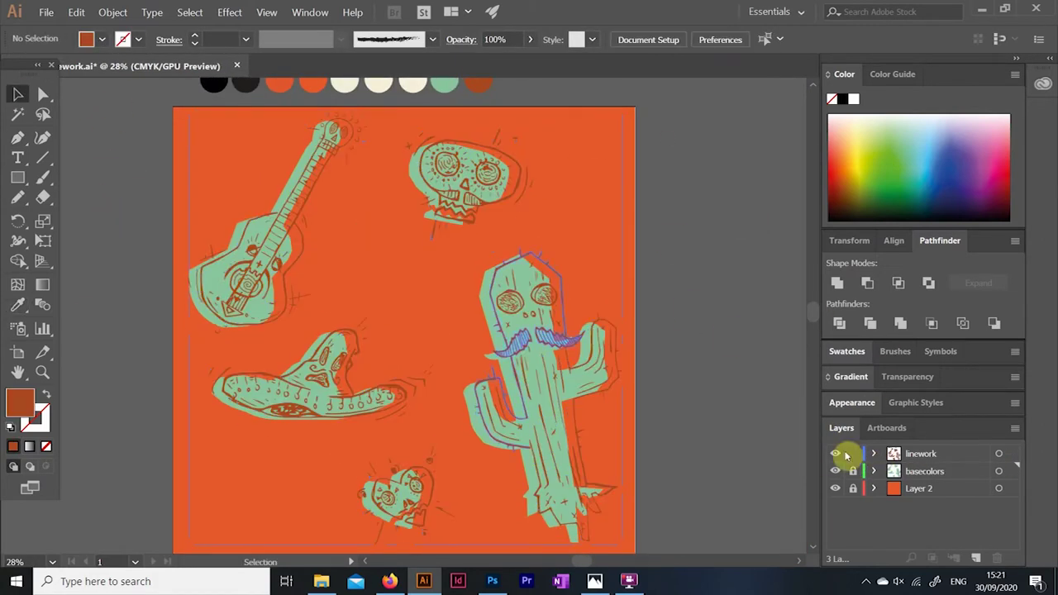
# Recolour the base shapes cream and nudge them right to align with the linework.
pyautogui.click(546, 281)
pyautogui.click(17, 304)
pyautogui.click(412, 79)
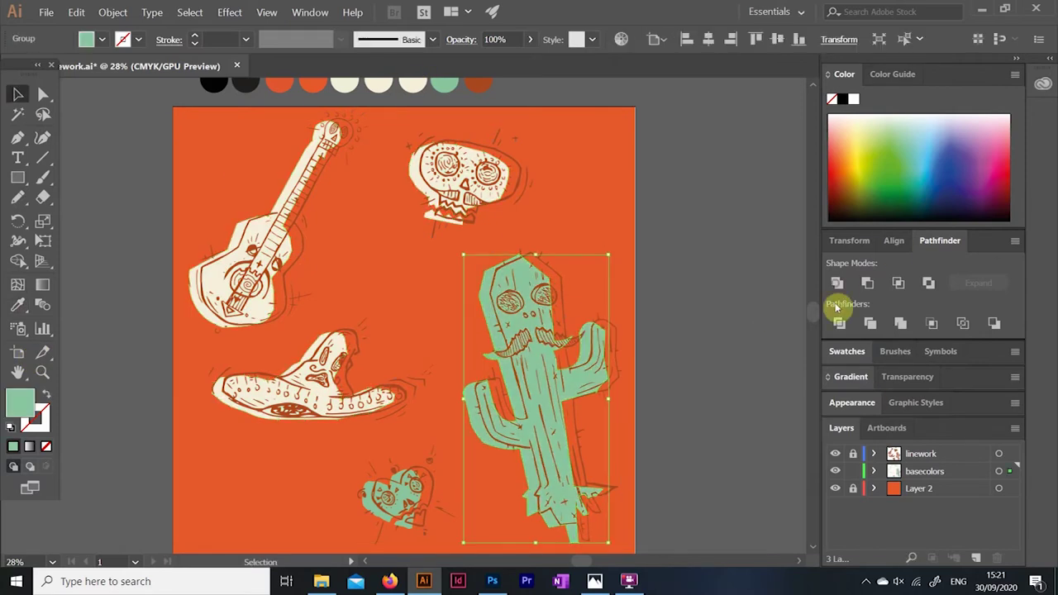
pyautogui.hotkey('ctrl', 'a')
pyautogui.press('Right')
pyautogui.press('Right')
pyautogui.press('Right')
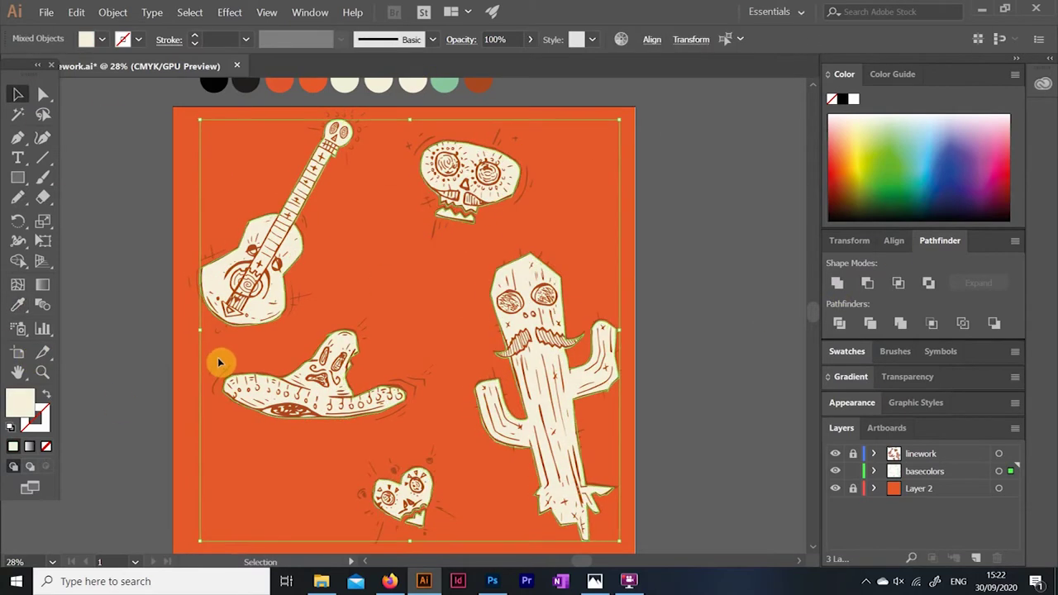
pyautogui.click(148, 122)
# Add a new shading layer, lock basecolors and select the cactus base colour group.
pyautogui.hotkey('ctrl', 'l')
pyautogui.scroll(5, 430, 297)
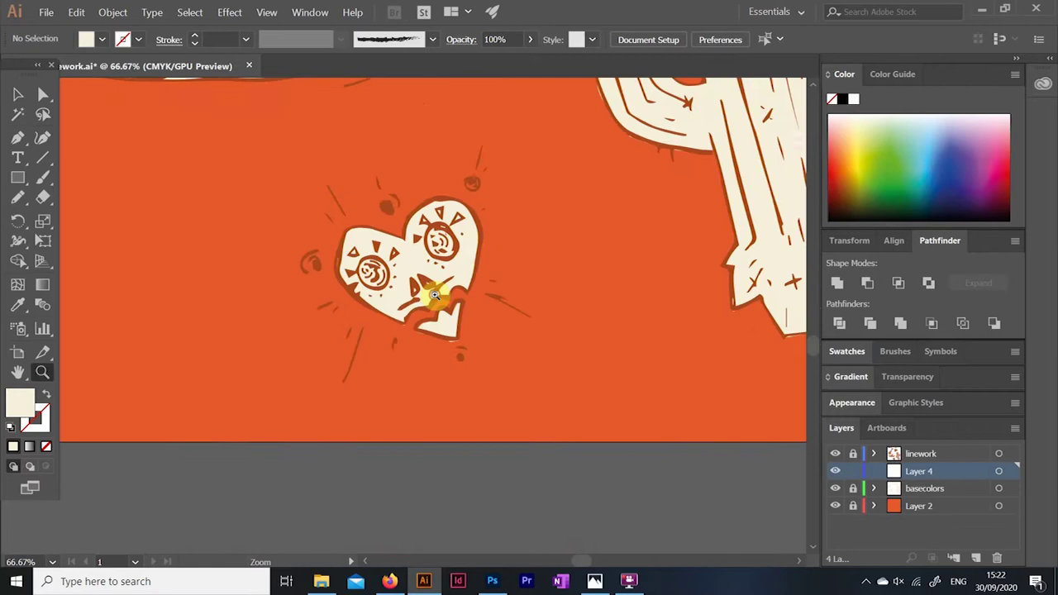
pyautogui.scroll(3, 503, 414)
pyautogui.click(502, 413)
pyautogui.click(859, 491)
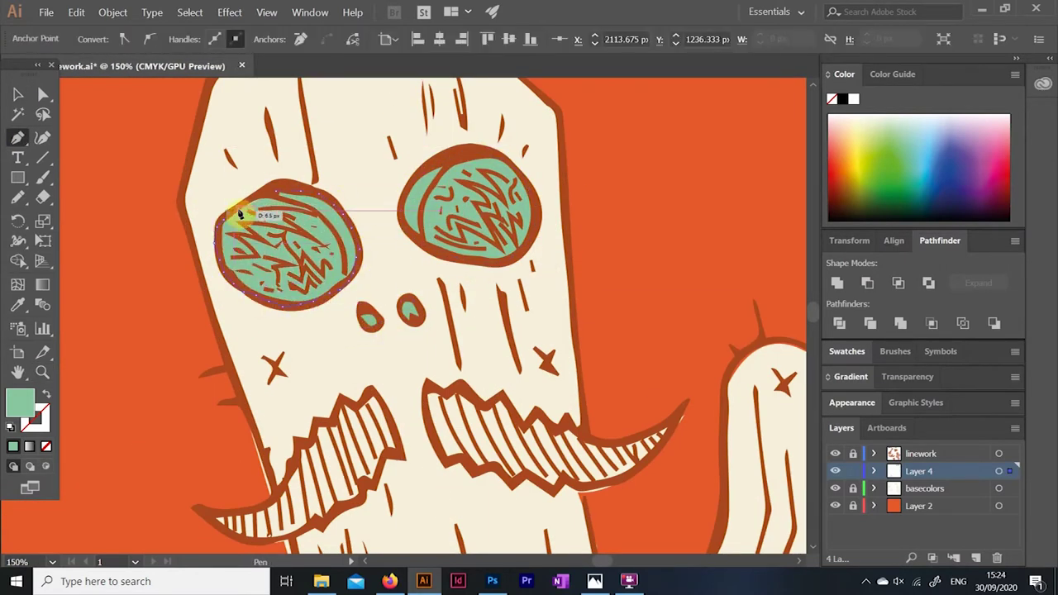
pyautogui.click(568, 347)
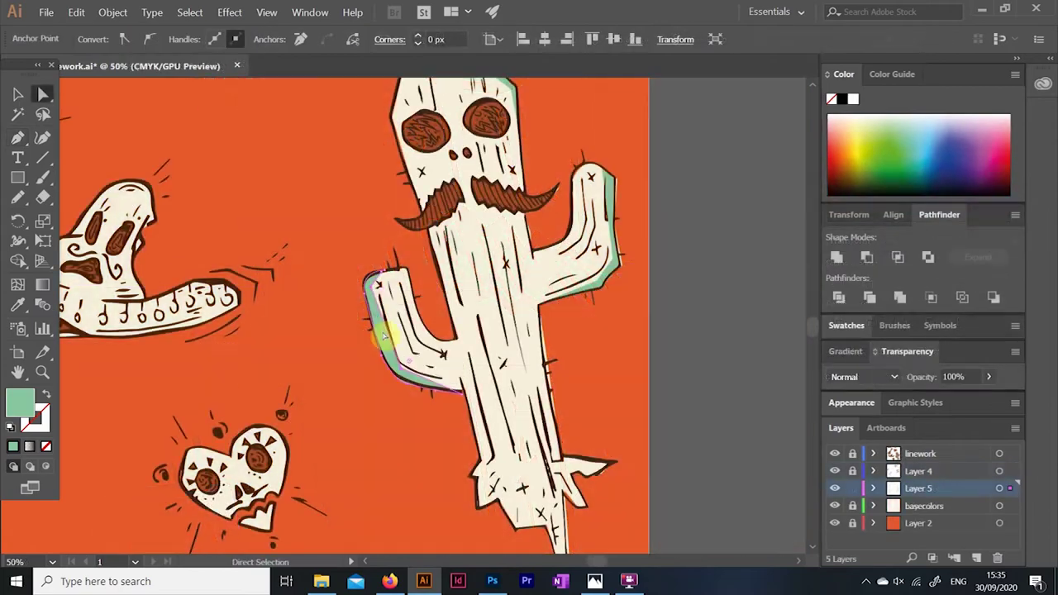
# Draw a green shadow along the cactus trunk spike near its base.
pyautogui.press('v')
pyautogui.click(104, 113)
pyautogui.hotkey('ctrl', '0')
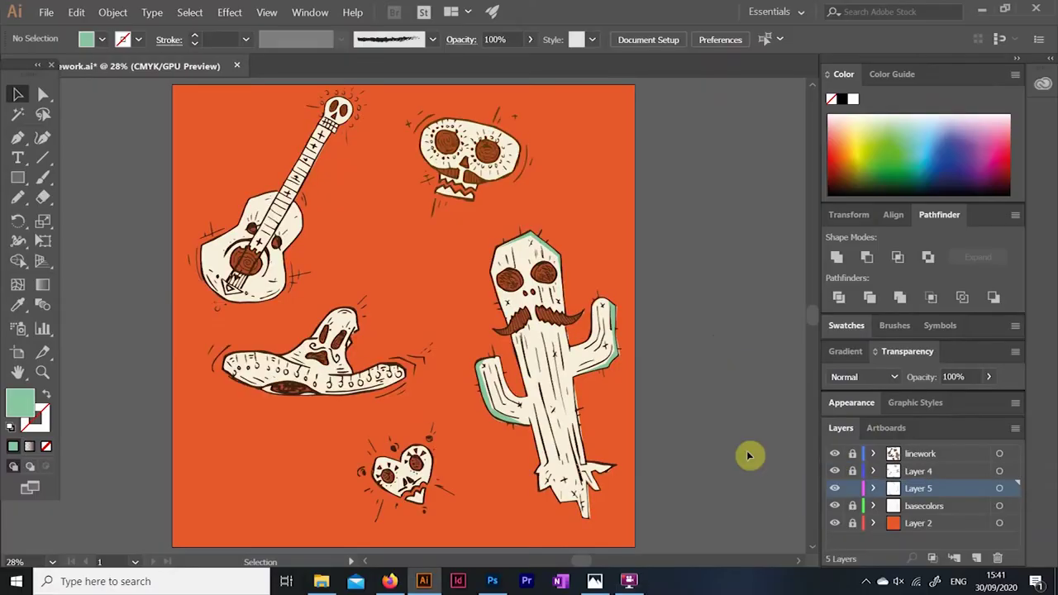
pyautogui.scroll(2, 579, 463)
pyautogui.scroll(1, 408, 303)
pyautogui.press('p')
pyautogui.click(454, 291)
pyautogui.click(526, 298)
pyautogui.click(468, 315)
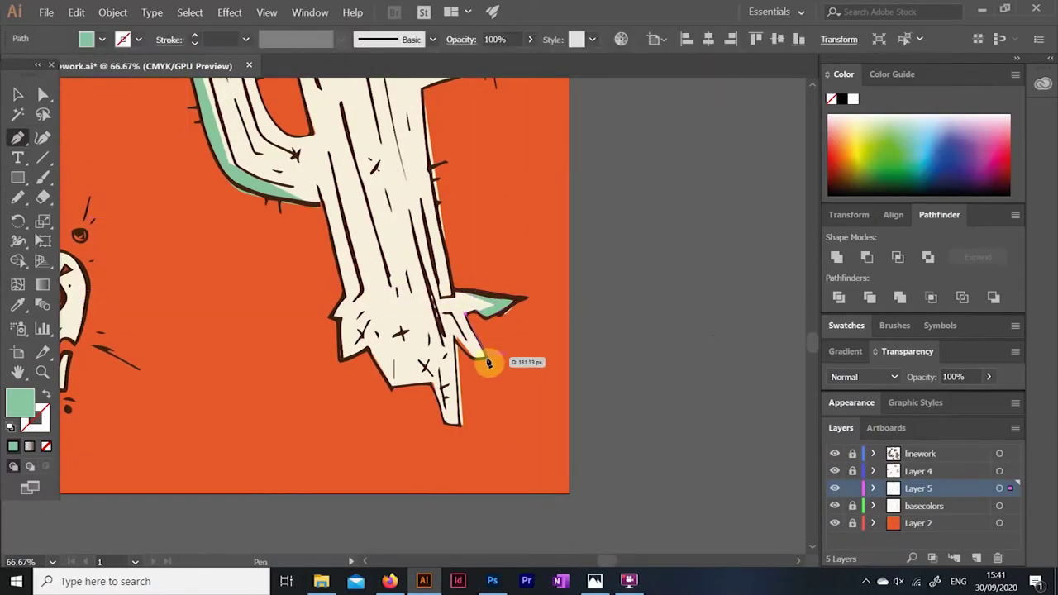
pyautogui.click(482, 355)
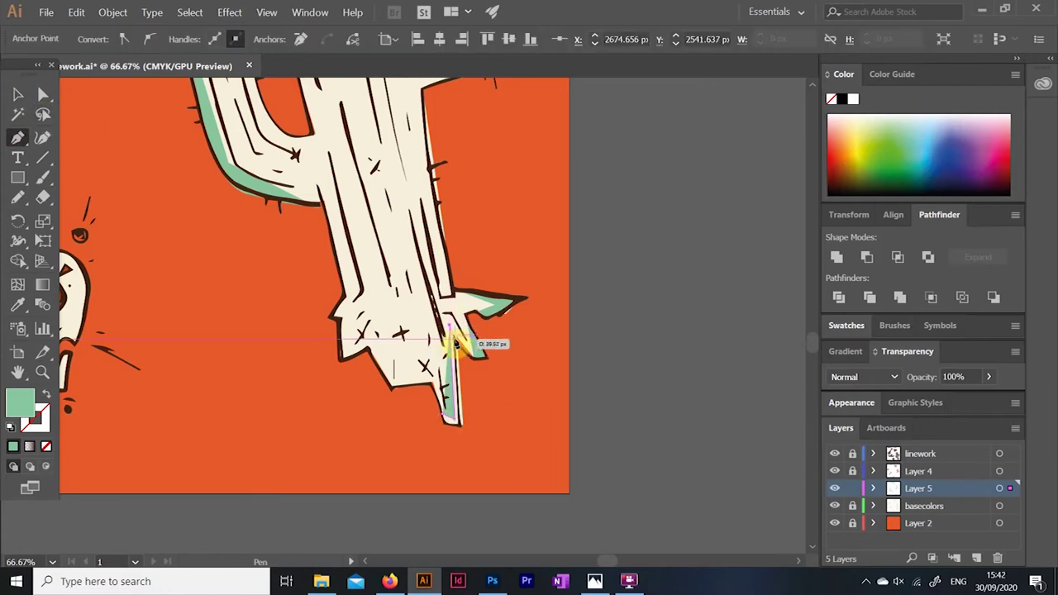
pyautogui.press('v')
pyautogui.click(624, 342)
# Add green shadows at the heart's bottom point and on the sombrero.
pyautogui.scroll(5, 624, 342)
pyautogui.scroll(-3, 468, 473)
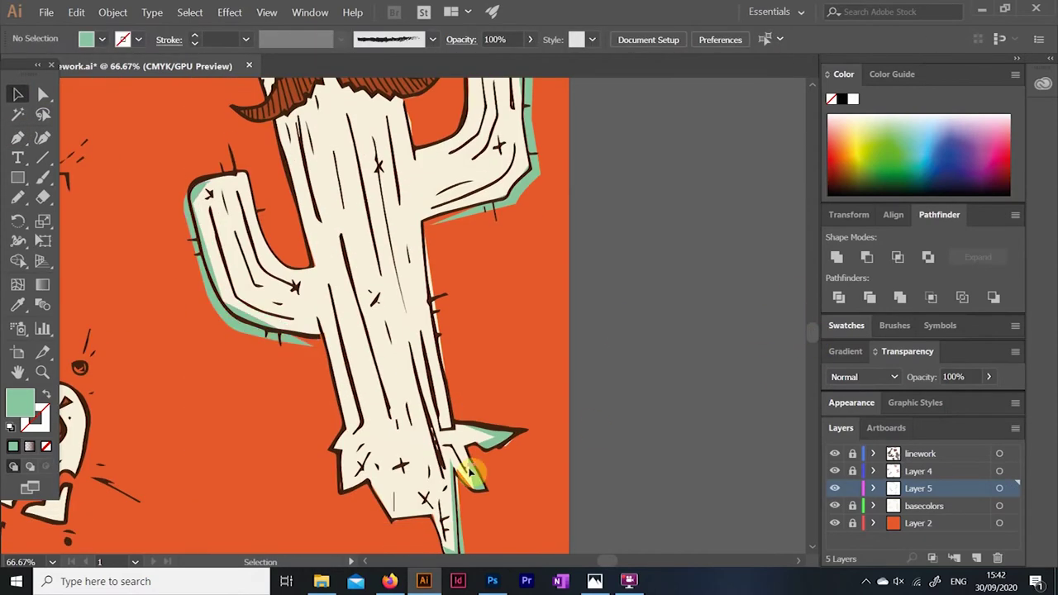
pyautogui.hscroll(-5, 511, 405)
pyautogui.press('p')
pyautogui.click(420, 523)
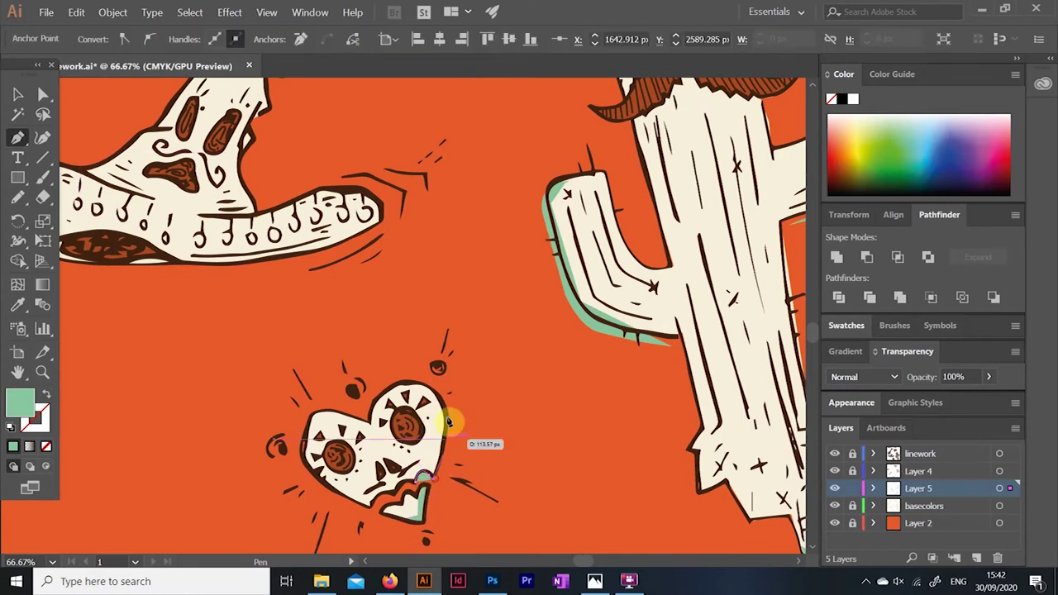
pyautogui.scroll(3, 295, 416)
pyautogui.hscroll(-5, 281, 405)
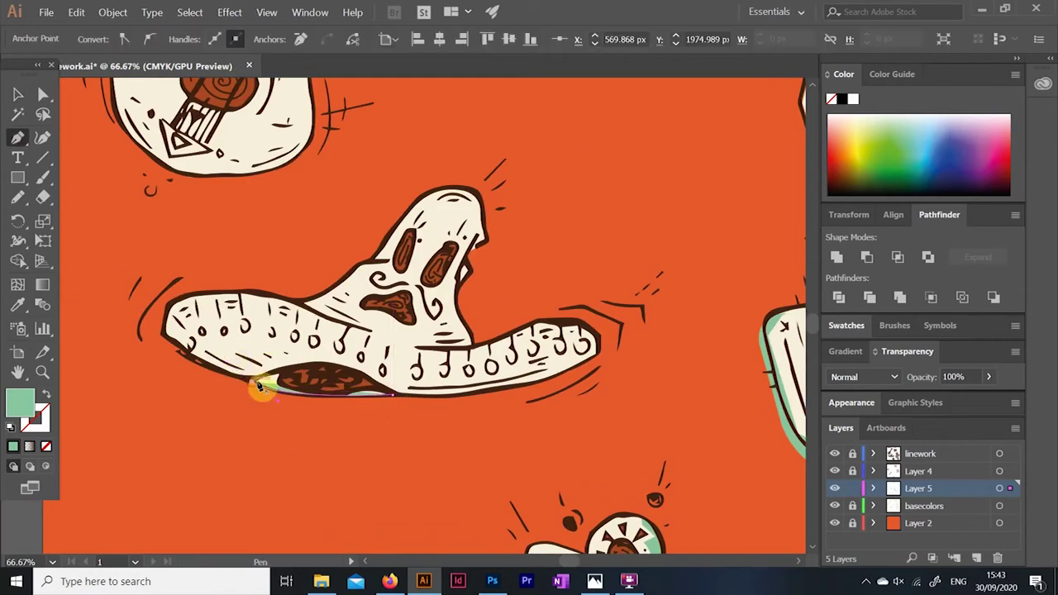
pyautogui.click(18, 103)
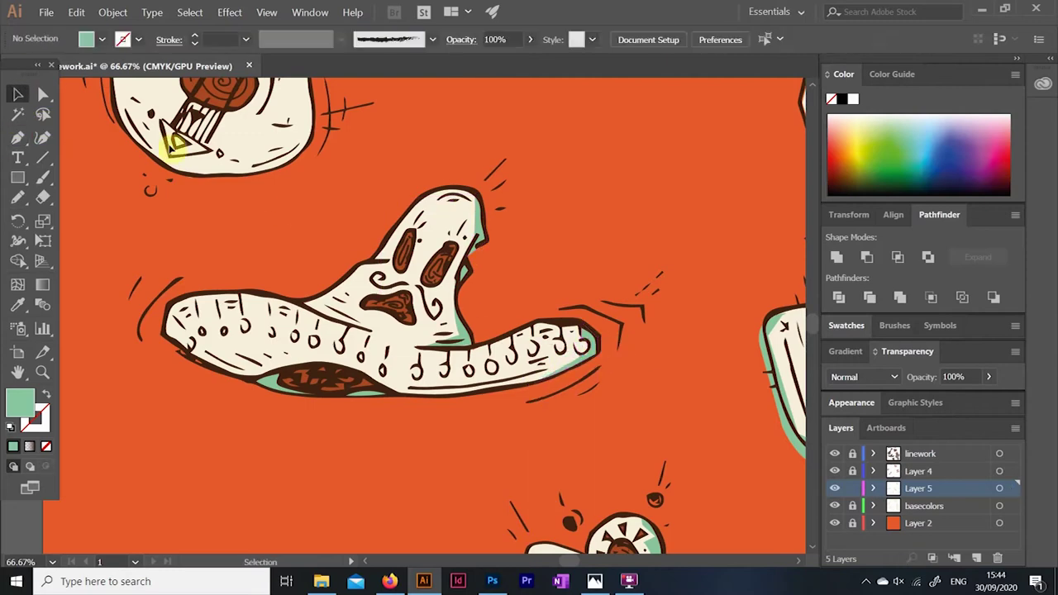
pyautogui.scroll(5, 333, 266)
# Add a green shadow along the guitar edge and a highlight under the moustache.
pyautogui.click(333, 266)
pyautogui.click(354, 333)
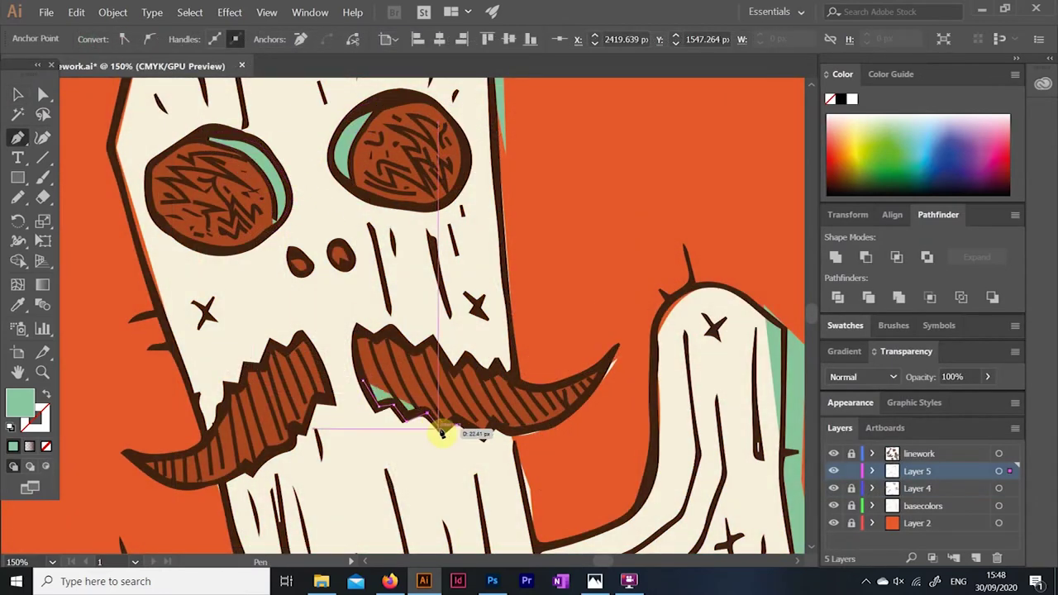
pyautogui.click(484, 434)
pyautogui.click(516, 430)
pyautogui.click(579, 405)
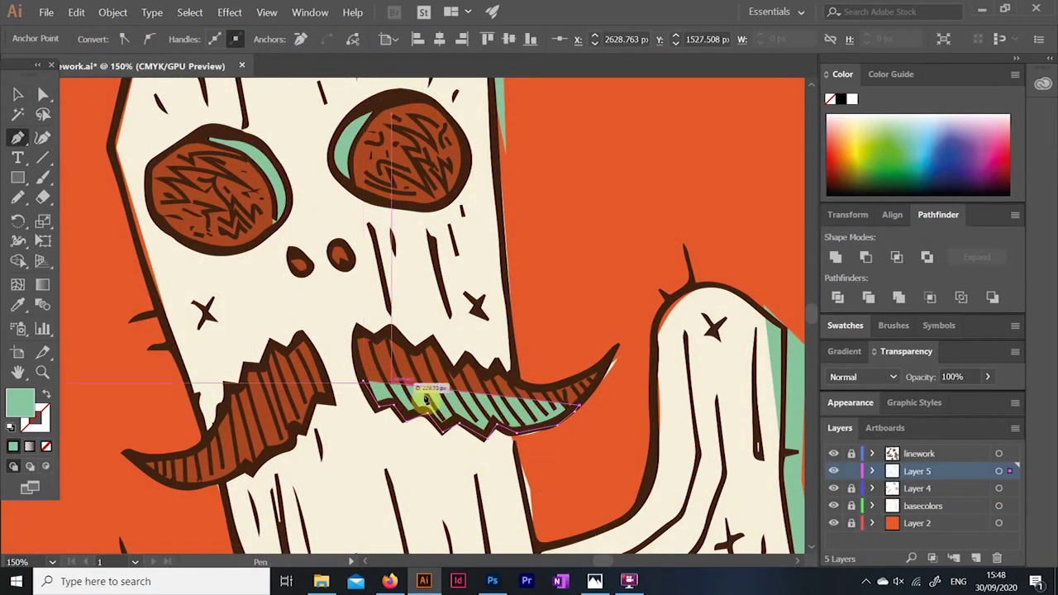
pyautogui.click(369, 380)
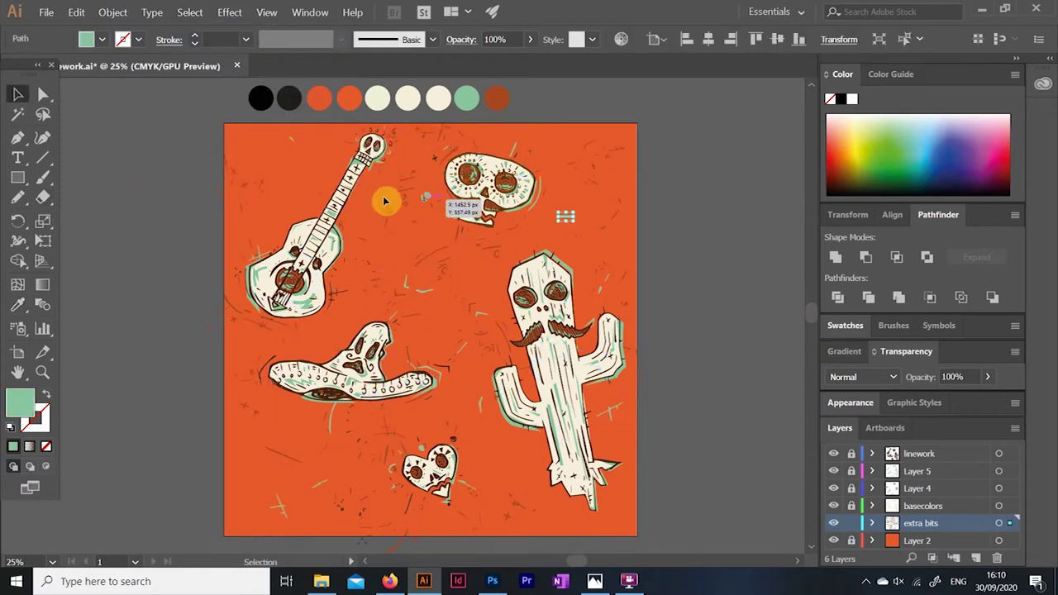
# Move a small texture stroke into place and colour a small skull dark brown.
pyautogui.moveTo(331, 421); pyautogui.dragTo(285, 434)
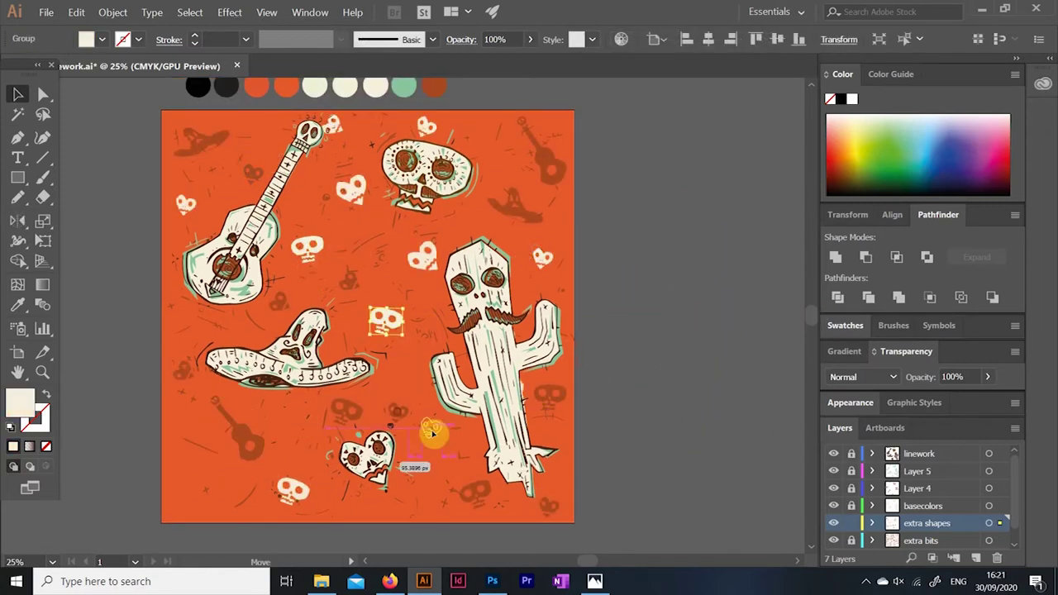
pyautogui.click(305, 275)
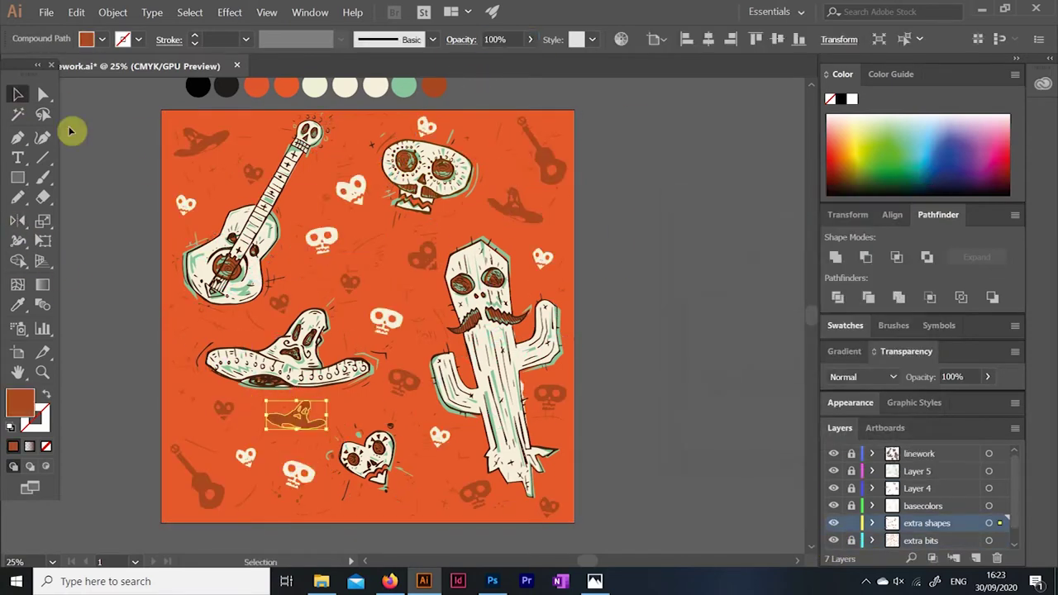
pyautogui.click(70, 131)
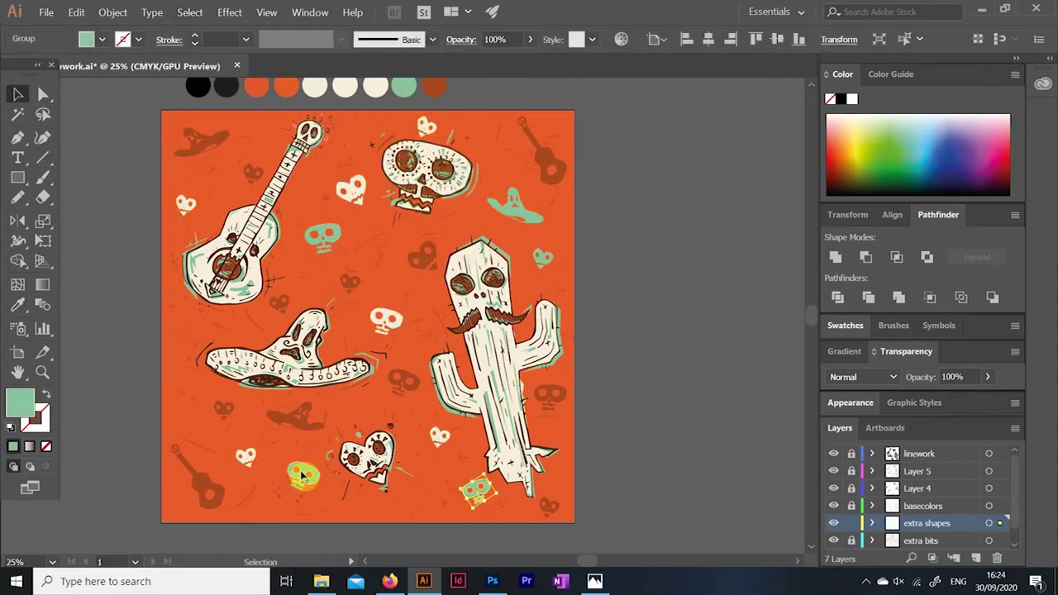
# Alt-drag Artboard 1 rightward with the Artboard tool to duplicate it with all artwork.
pyautogui.click(277, 465)
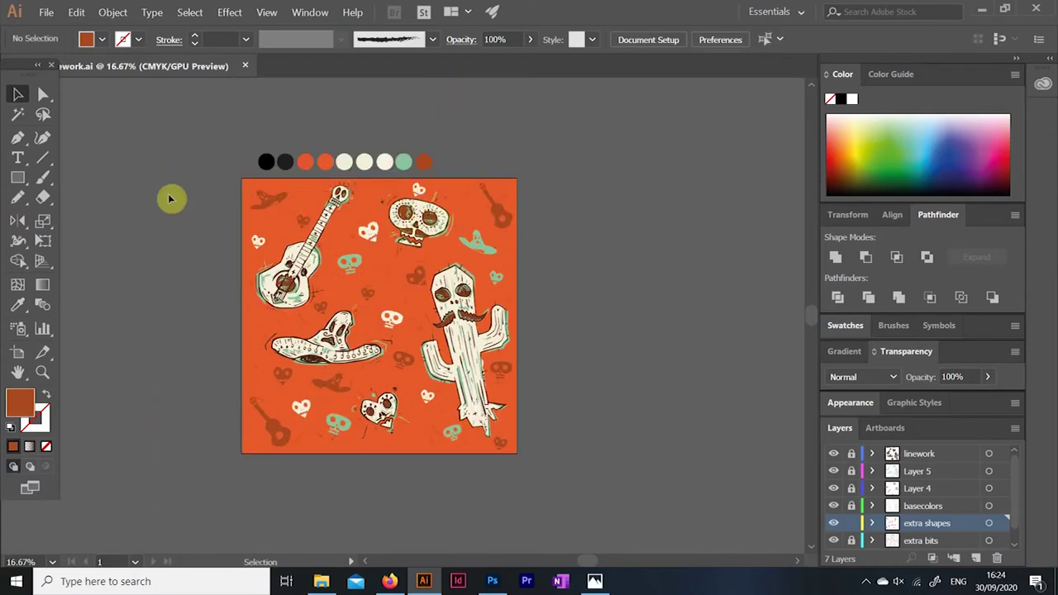
pyautogui.scroll(-1, 1010, 505)
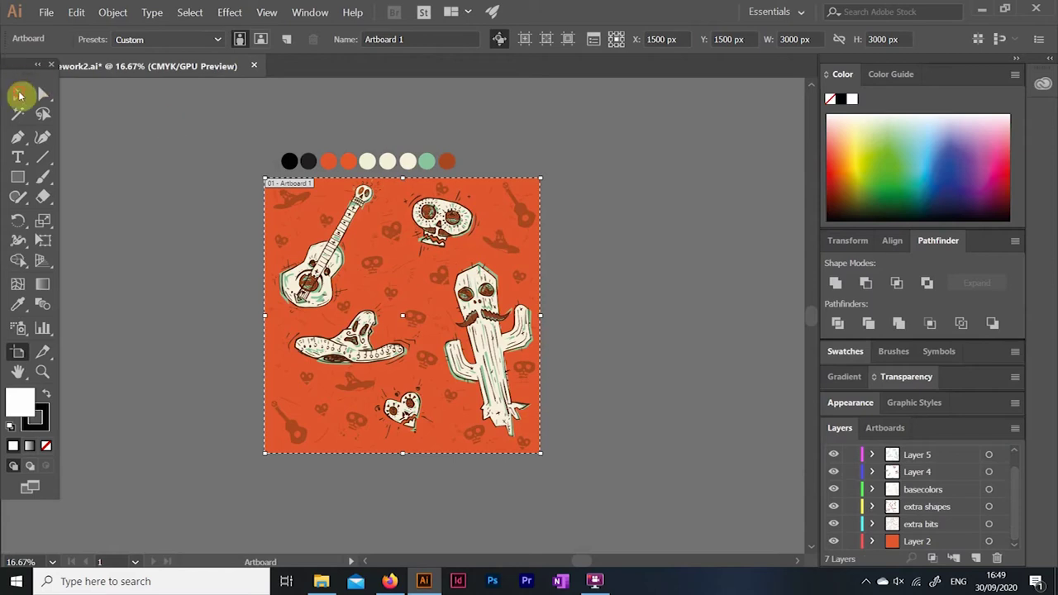
pyautogui.click(20, 96)
pyautogui.hotkey('ctrl', 'a')
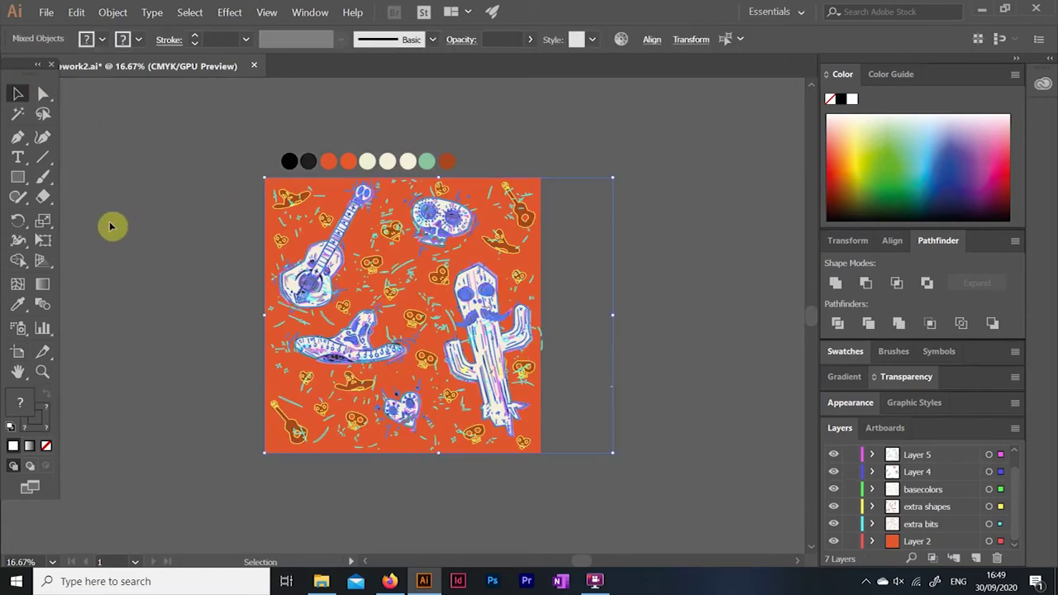
pyautogui.click(17, 353)
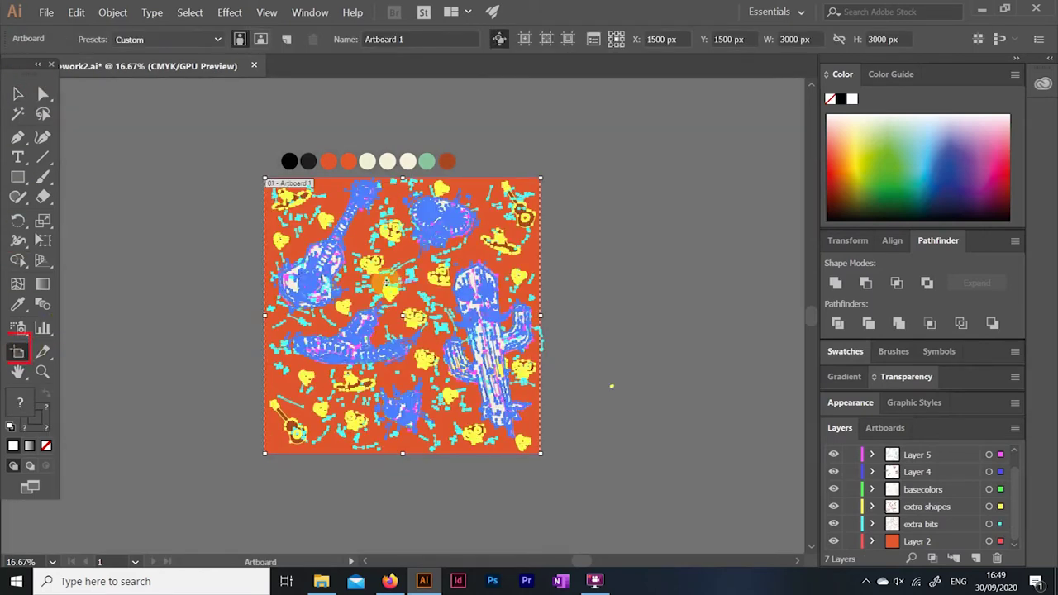
pyautogui.moveTo(364, 287); pyautogui.dragTo(648, 299)
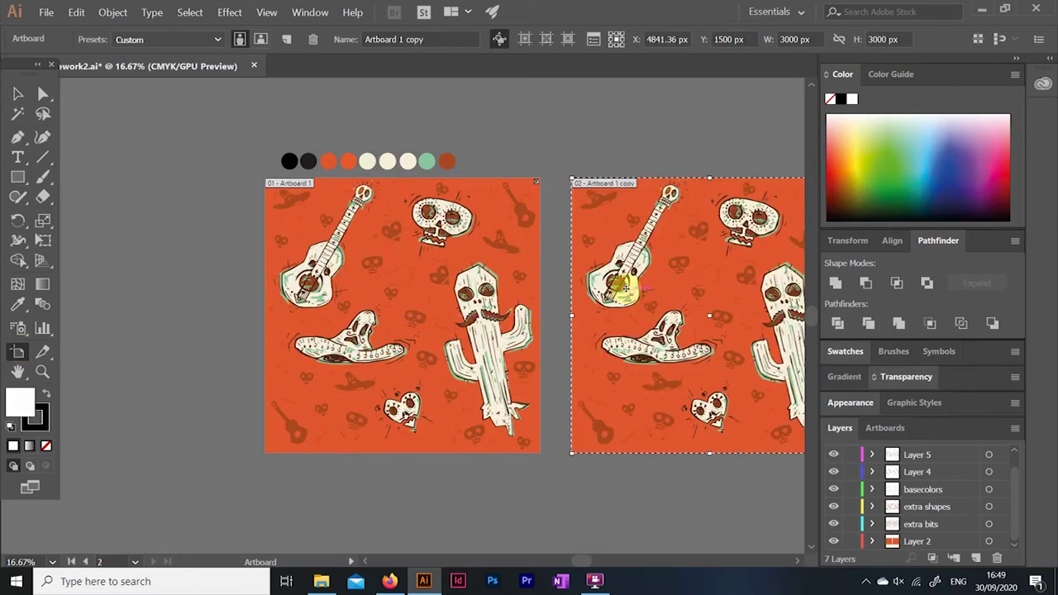
pyautogui.click(25, 92)
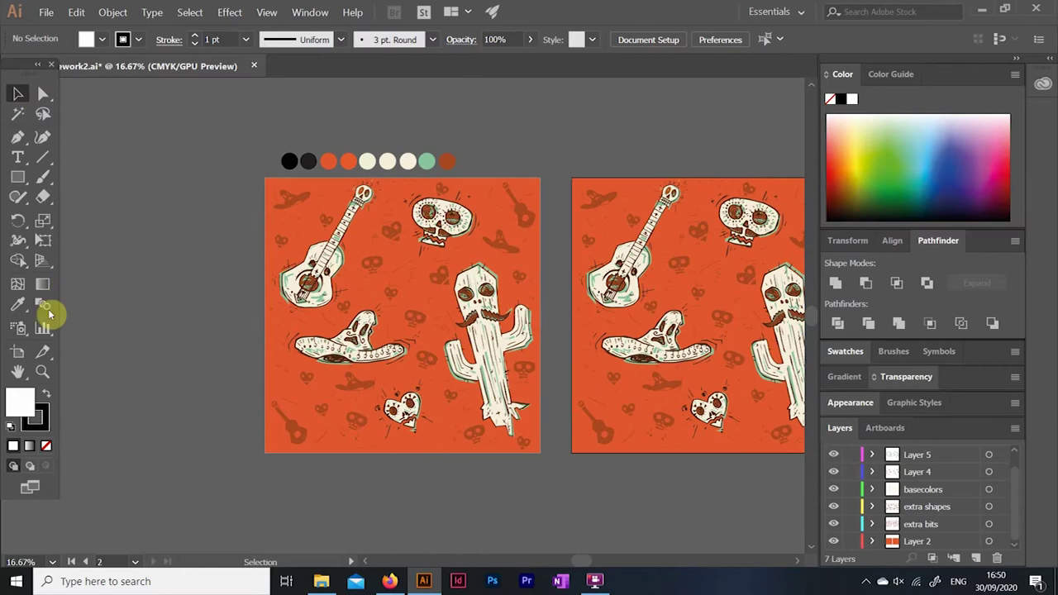
# Give the copy's background rectangle a muted orange-brown fill from the Color Picker.
pyautogui.click(603, 345)
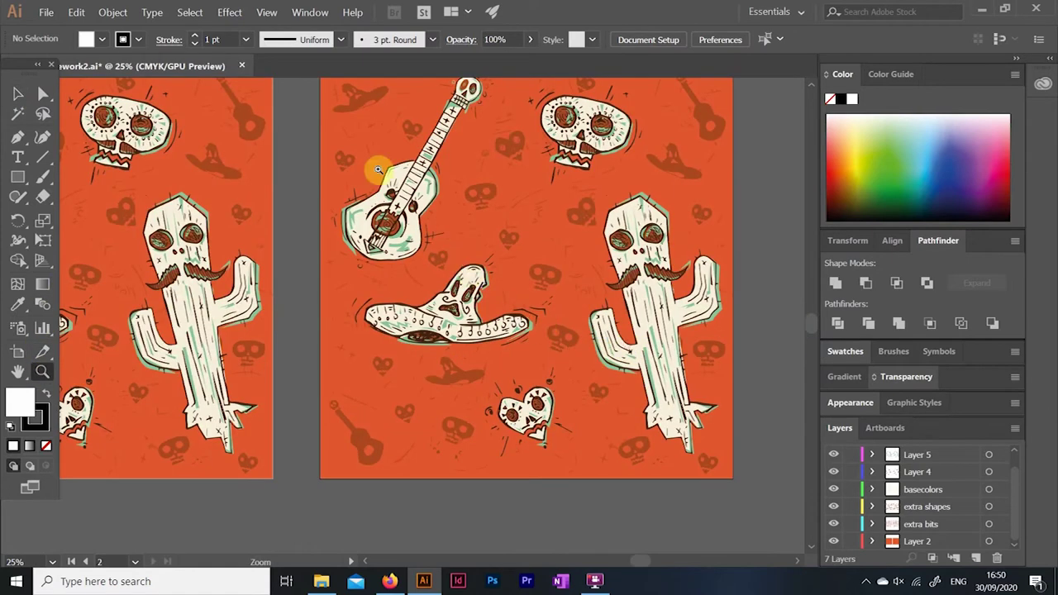
pyautogui.click(988, 541)
pyautogui.click(101, 39)
pyautogui.click(106, 97)
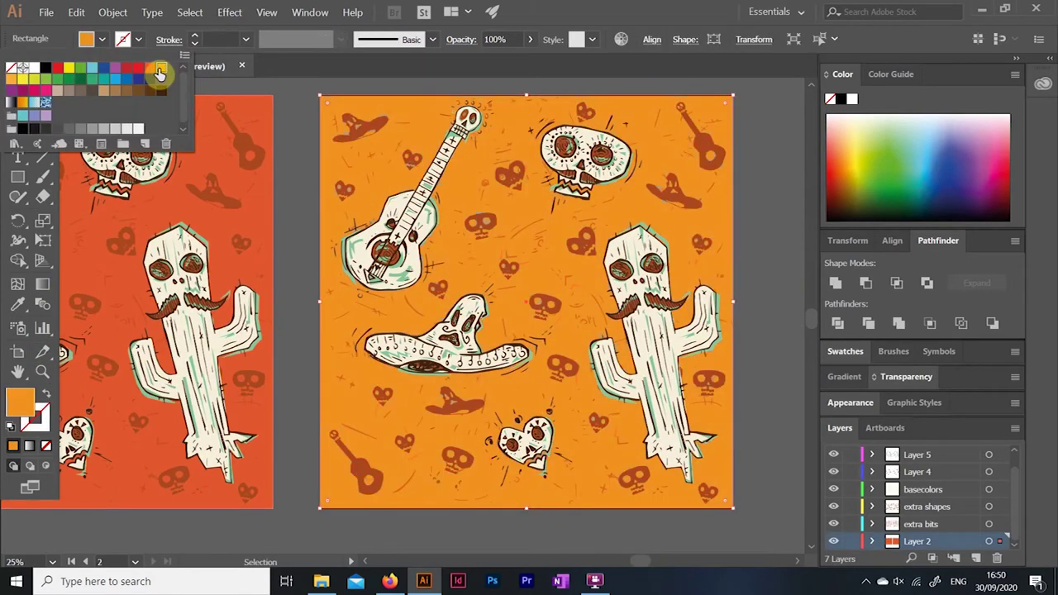
pyautogui.doubleClick(20, 403)
pyautogui.write('AF5633')
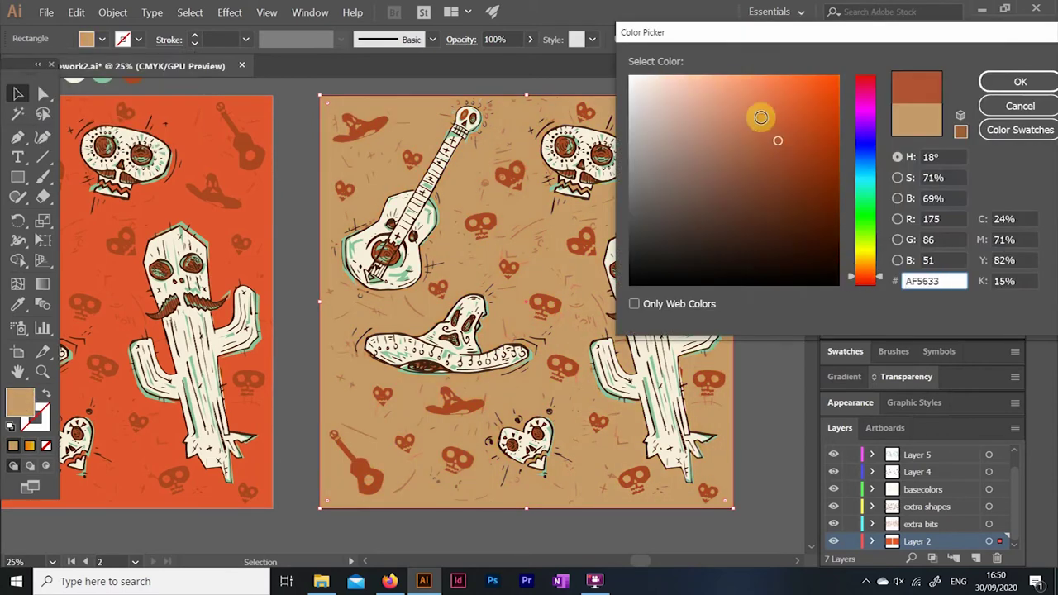
pyautogui.press('Return')
# Turn the scattered extra shapes dark brown.
pyautogui.hotkey('ctrl', 'a')
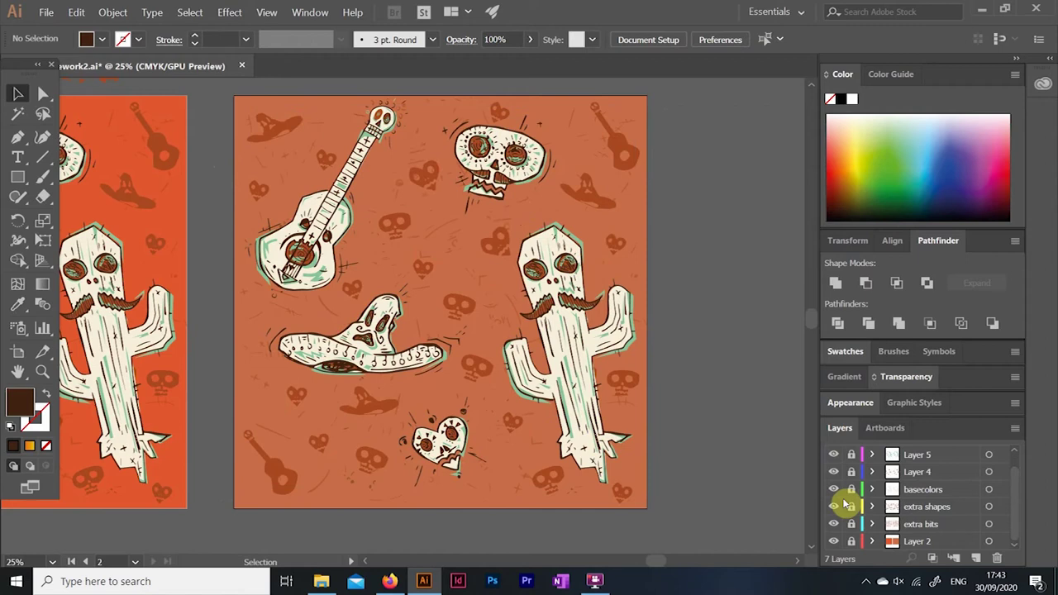
pyautogui.click(324, 159)
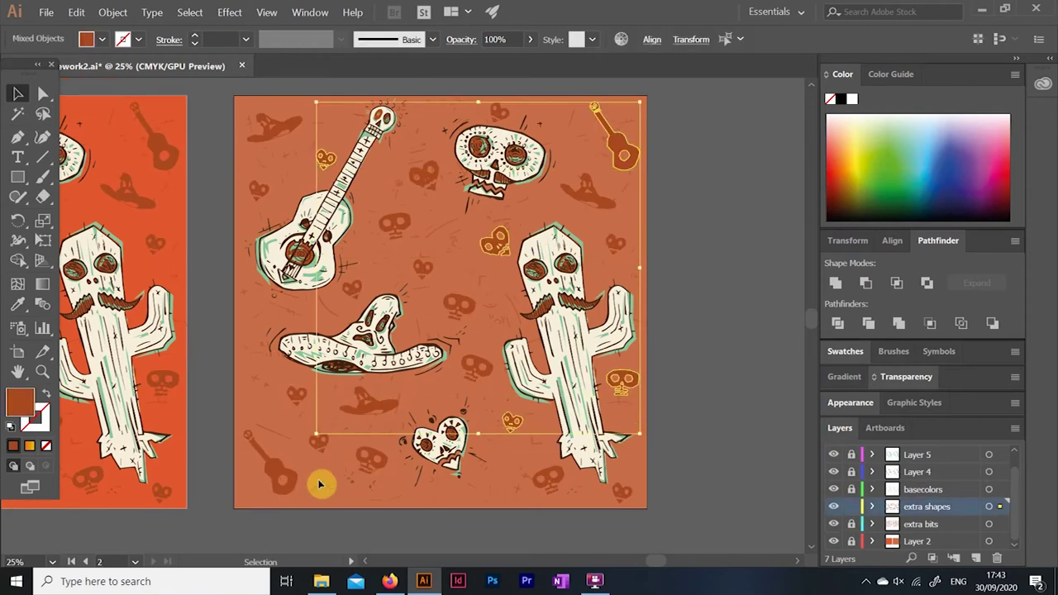
pyautogui.click(543, 135)
pyautogui.click(253, 123)
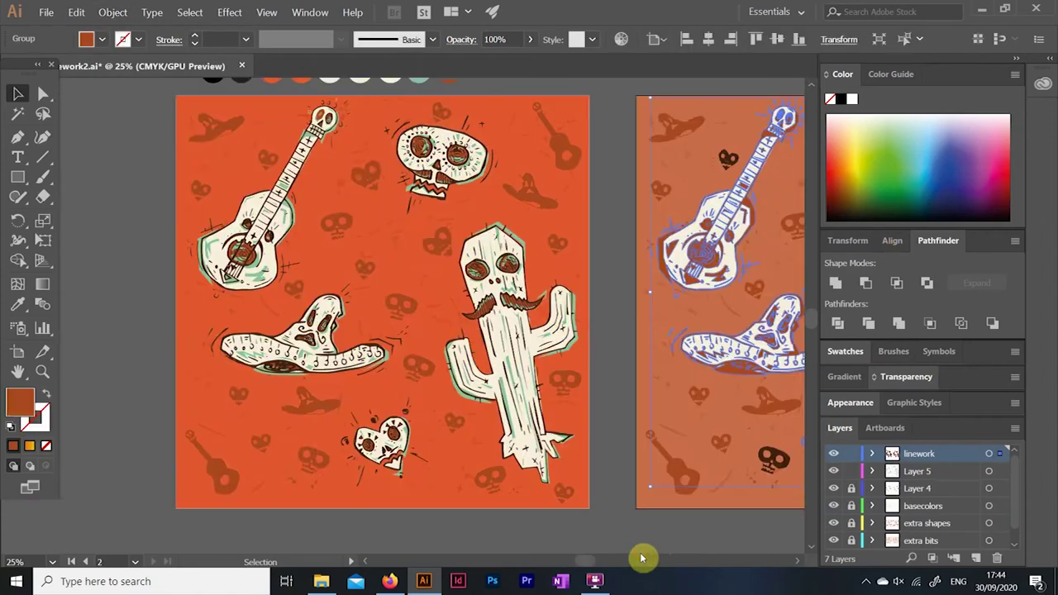
# Expand the Layer 5 shadow shapes' appearance and eyedrop a dark brown fill onto them.
pyautogui.click(641, 559)
pyautogui.click(988, 471)
pyautogui.click(112, 12)
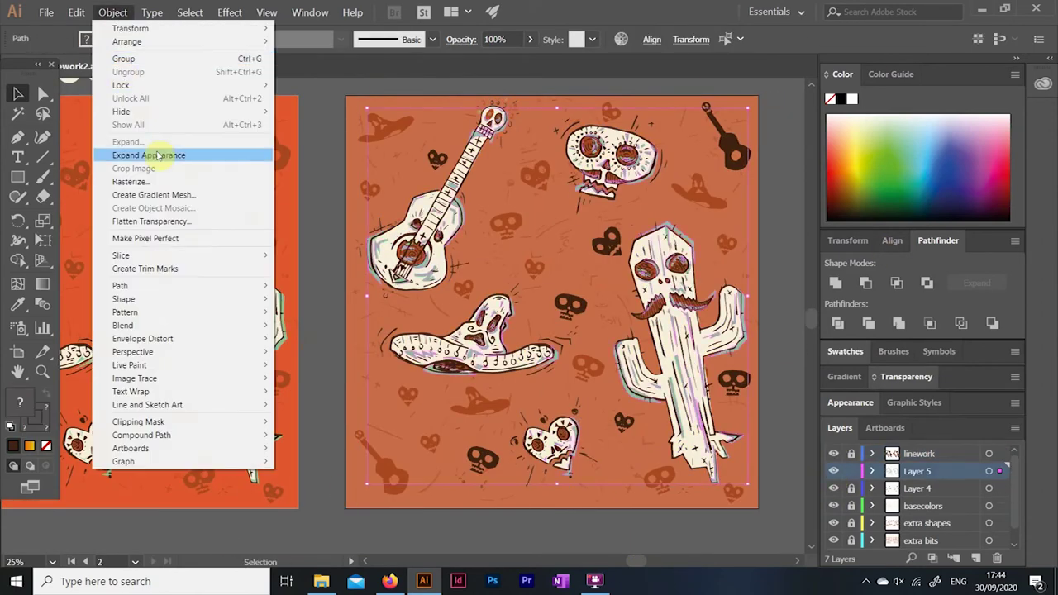
pyautogui.press('Escape')
pyautogui.press('i')
pyautogui.click(368, 188)
# Try other fills on the shadow shapes, first orange, then a blue swatch.
pyautogui.click(289, 201)
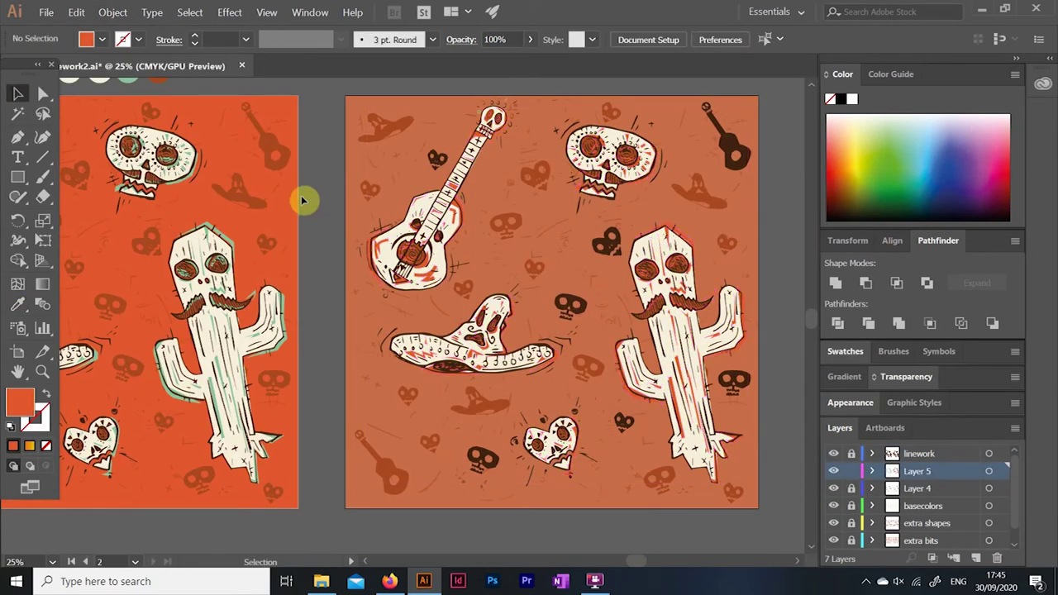
pyautogui.press('v')
pyautogui.click(102, 39)
pyautogui.click(123, 82)
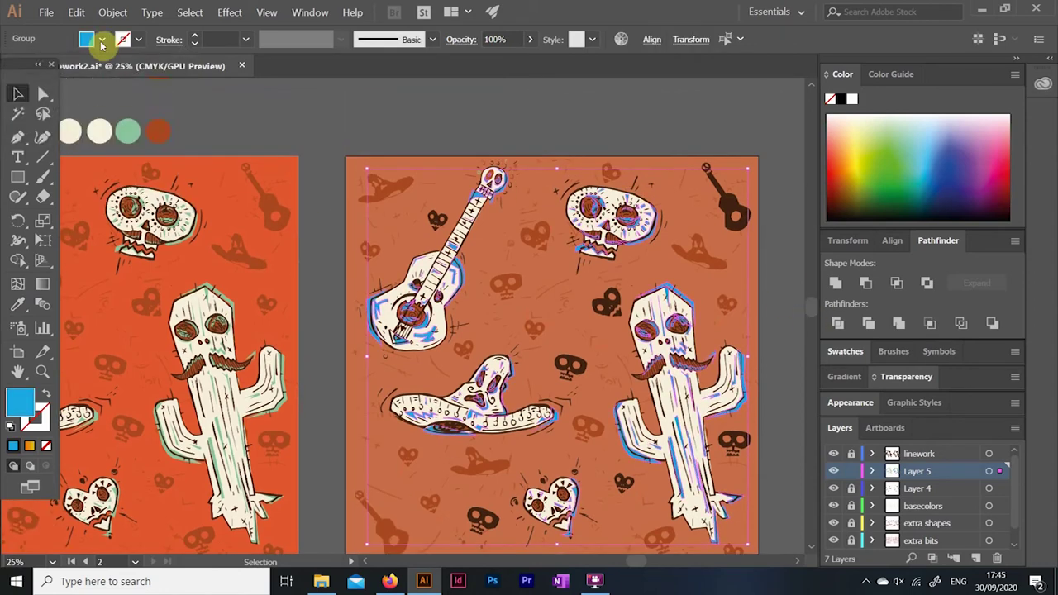
# Sample a palette colour onto the base colour shapes.
pyautogui.click(922, 506)
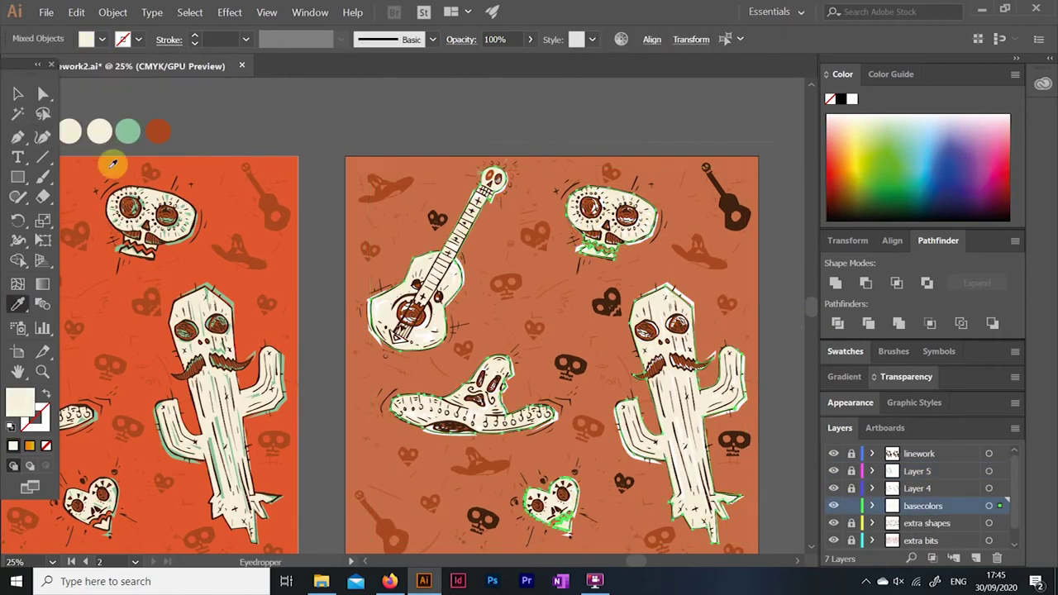
pyautogui.click(128, 130)
pyautogui.scroll(-1, 777, 120)
pyautogui.scroll(3, 338, 99)
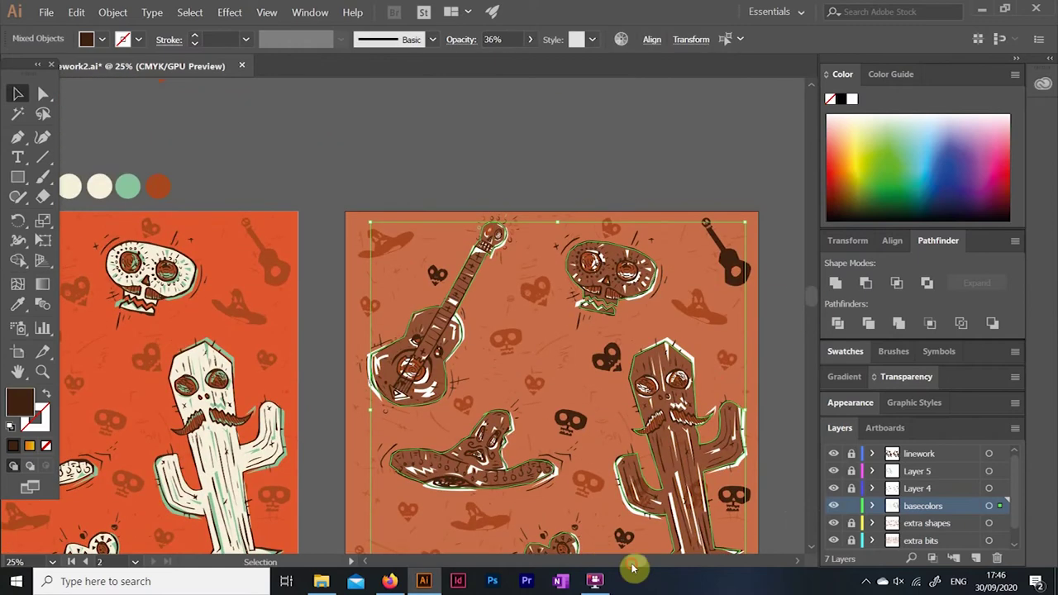
pyautogui.moveTo(633, 561); pyautogui.dragTo(606, 560)
pyautogui.scroll(-3, 526, 301)
# Unlock Layer 5 and select its shadow group to recolour its fill.
pyautogui.click(851, 506)
pyautogui.click(851, 471)
pyautogui.click(917, 471)
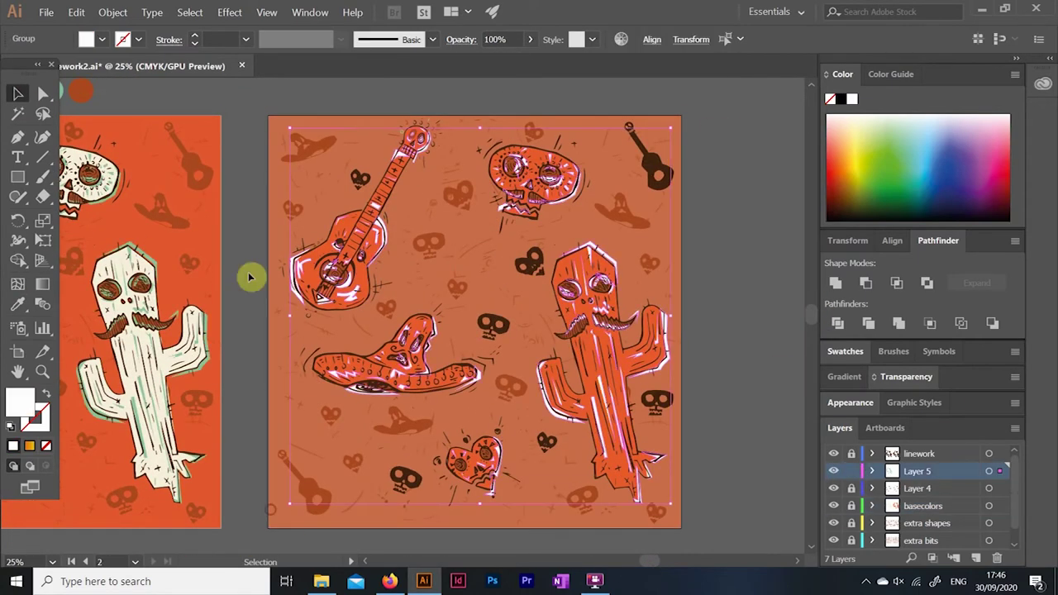
pyautogui.moveTo(314, 503); pyautogui.dragTo(645, 541)
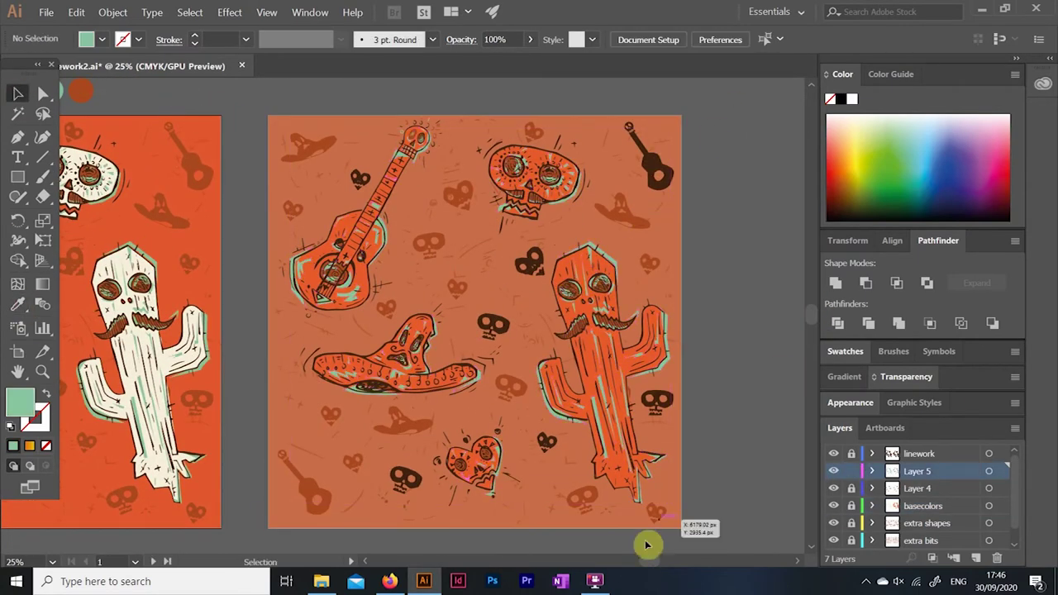
pyautogui.doubleClick(830, 99)
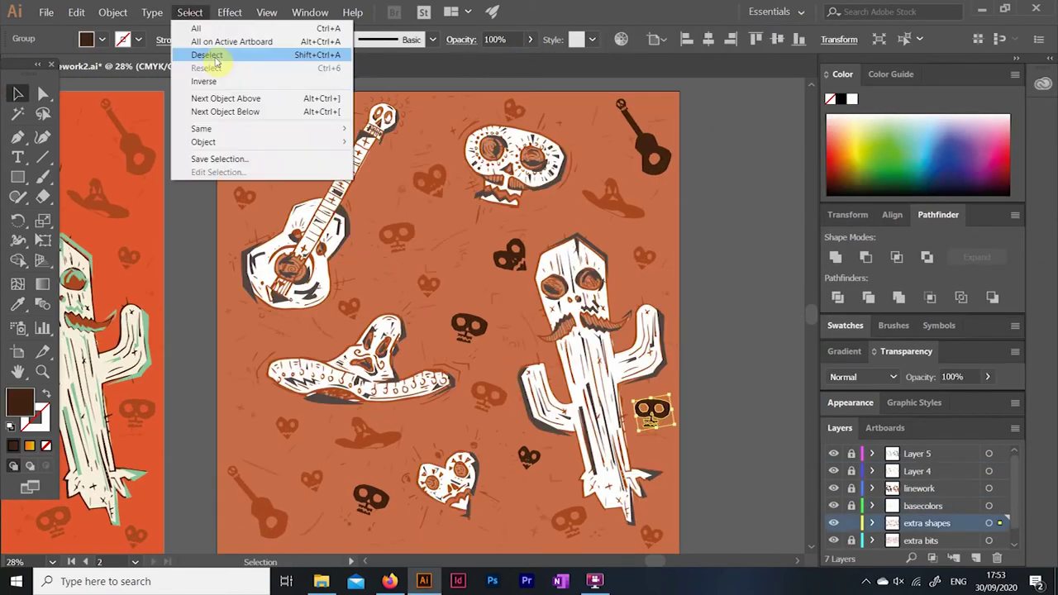
# Unlock the top four layers and enlarge the cactus across all of them.
pyautogui.click(215, 60)
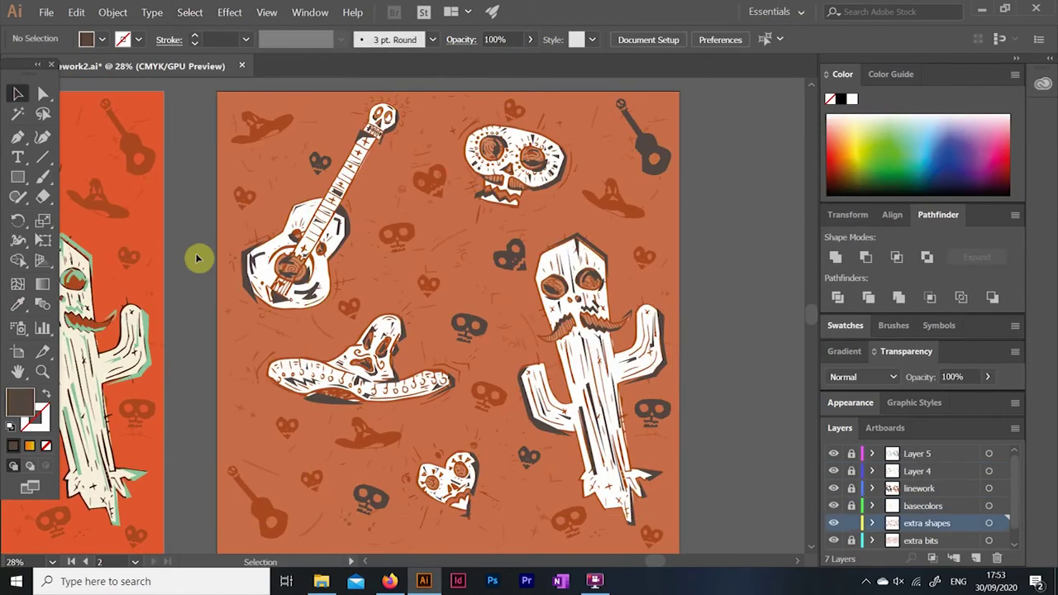
pyautogui.moveTo(851, 506); pyautogui.dragTo(852, 454)
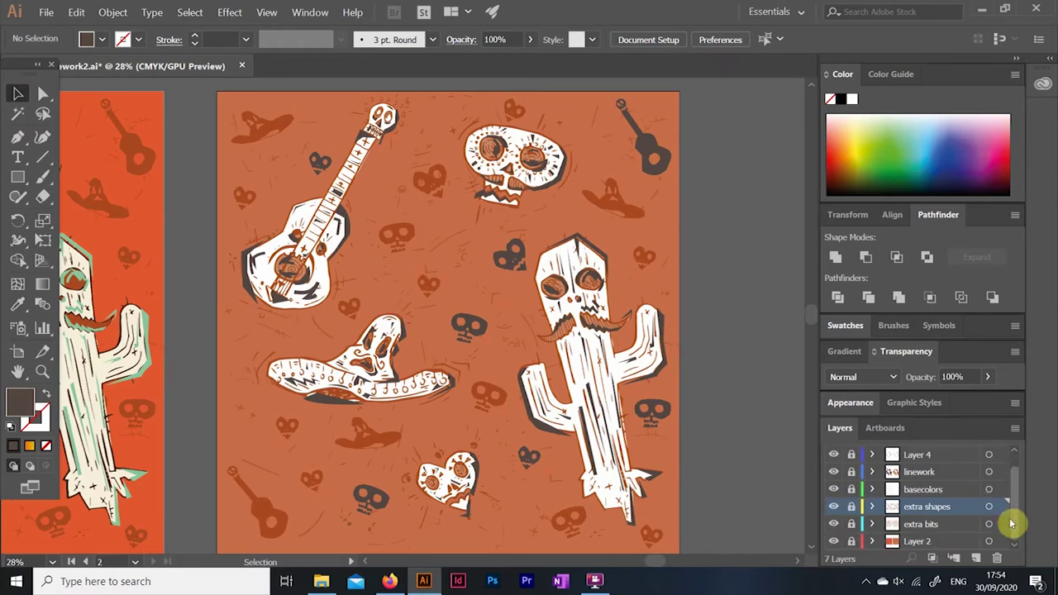
pyautogui.moveTo(674, 188); pyautogui.dragTo(489, 543)
pyautogui.click(438, 333)
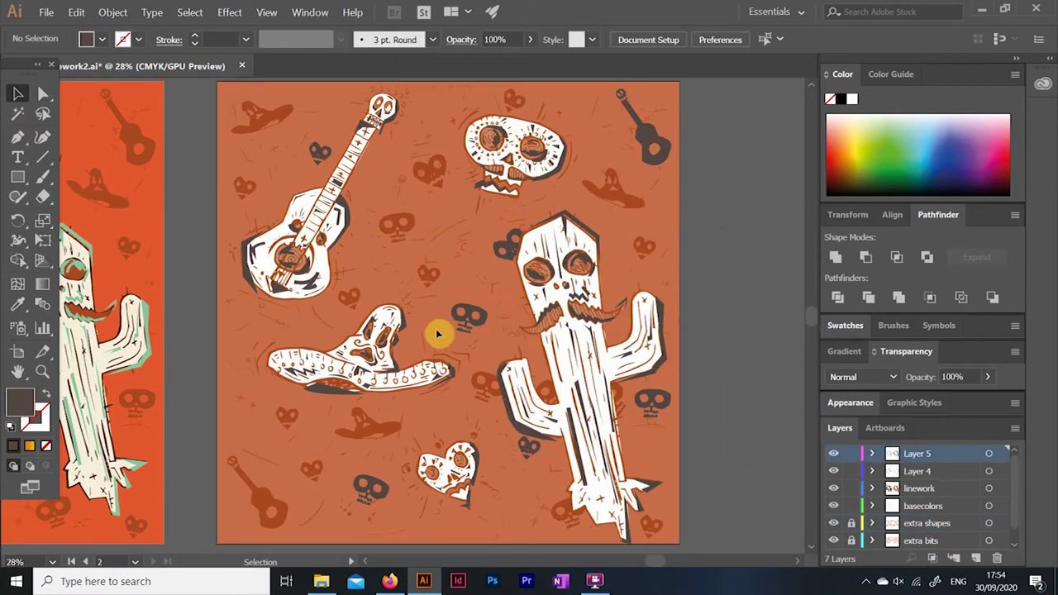
# Enlarge and reposition the sombrero, the top skull and the guitar.
pyautogui.click(447, 480)
pyautogui.moveTo(373, 359); pyautogui.dragTo(364, 364)
pyautogui.scroll(1, 810, 314)
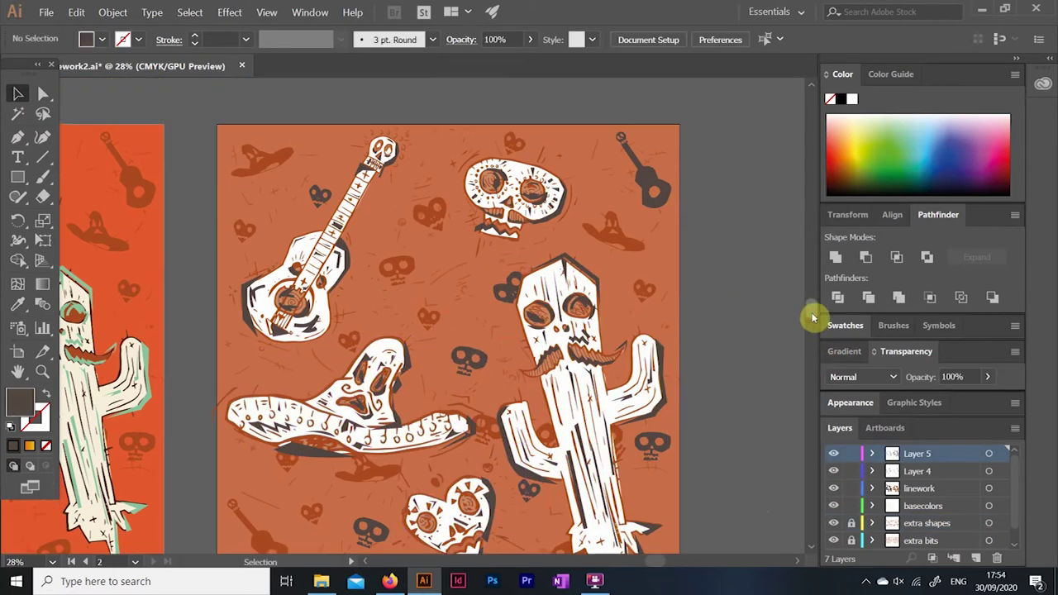
pyautogui.click(484, 248)
pyautogui.moveTo(551, 166); pyautogui.dragTo(582, 140)
pyautogui.click(744, 261)
pyautogui.click(289, 298)
pyautogui.moveTo(235, 354); pyautogui.dragTo(210, 371)
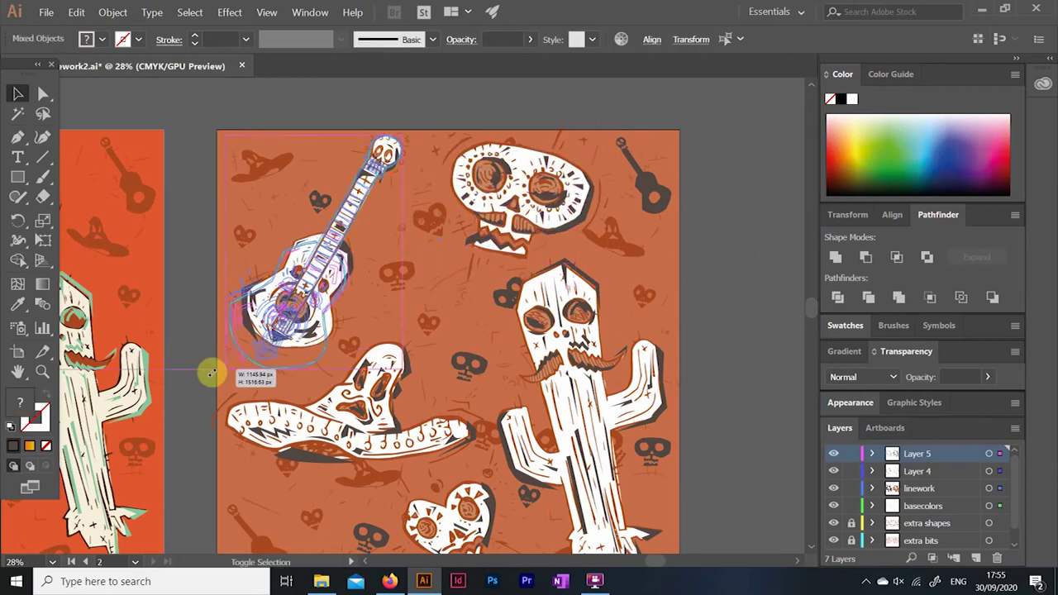
# Check the linework layer's visibility, then reposition two small scattered background shapes.
pyautogui.scroll(-1, 741, 319)
pyautogui.click(834, 488)
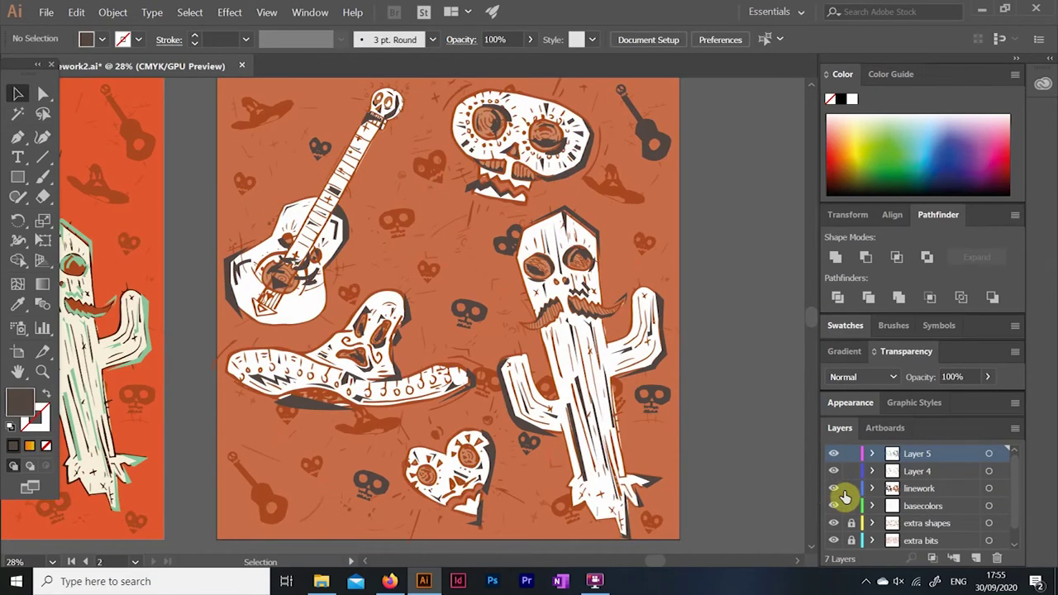
pyautogui.keyDown('alt'); pyautogui.click(852, 488); pyautogui.keyUp('alt')
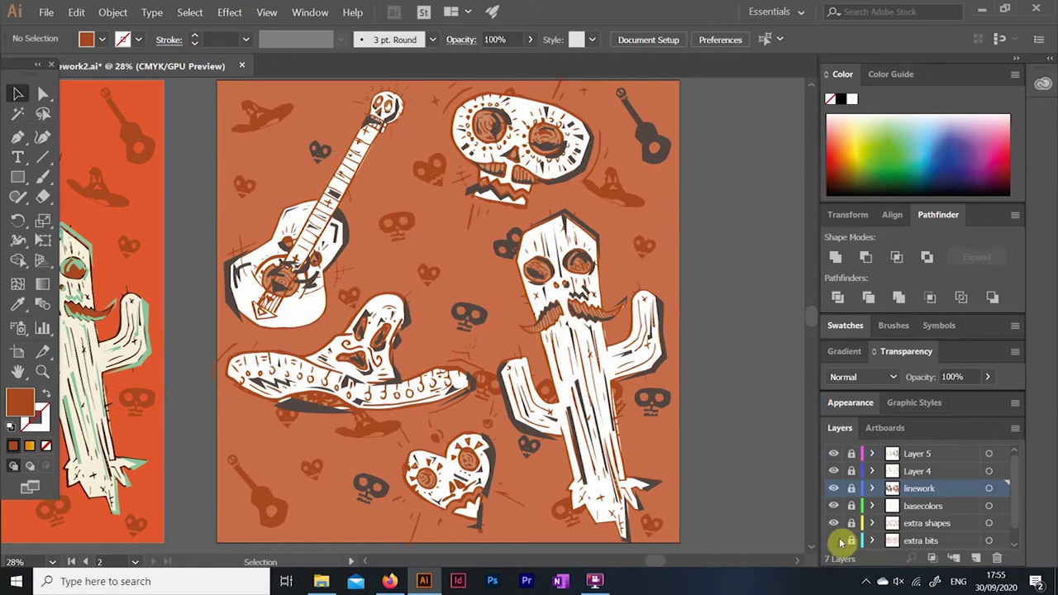
pyautogui.moveTo(468, 314); pyautogui.dragTo(487, 307)
pyautogui.moveTo(273, 447); pyautogui.dragTo(356, 454)
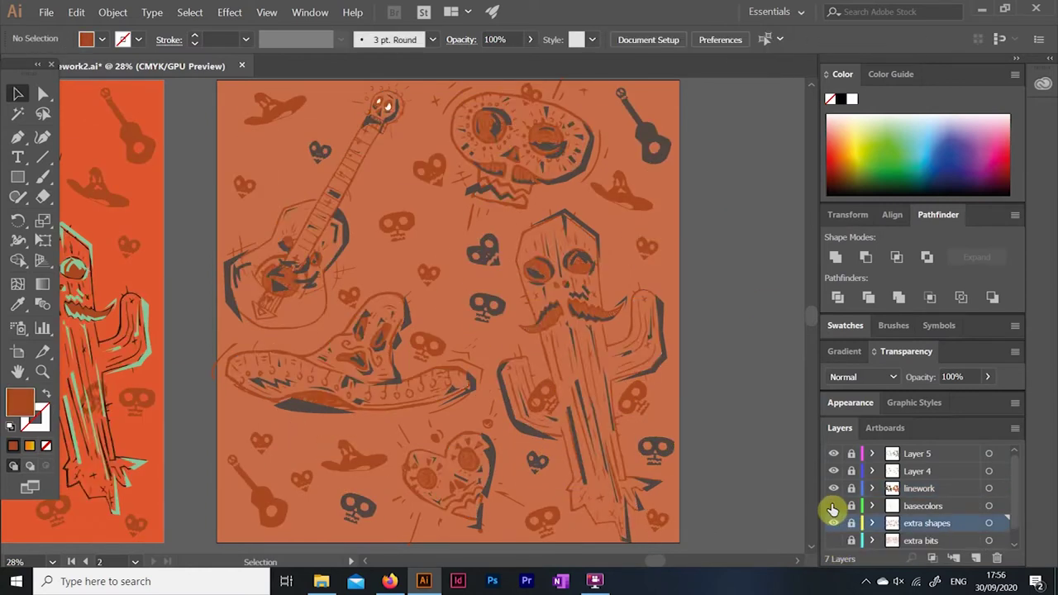
# Lower the base colour shapes' opacity and hide the orange background.
pyautogui.click(989, 505)
pyautogui.moveTo(529, 39); pyautogui.dragTo(491, 63)
pyautogui.scroll(-1, 831, 529)
pyautogui.click(833, 543)
# Show the background again and lower its opacity to a pale pink.
pyautogui.click(832, 542)
pyautogui.click(988, 542)
pyautogui.click(529, 40)
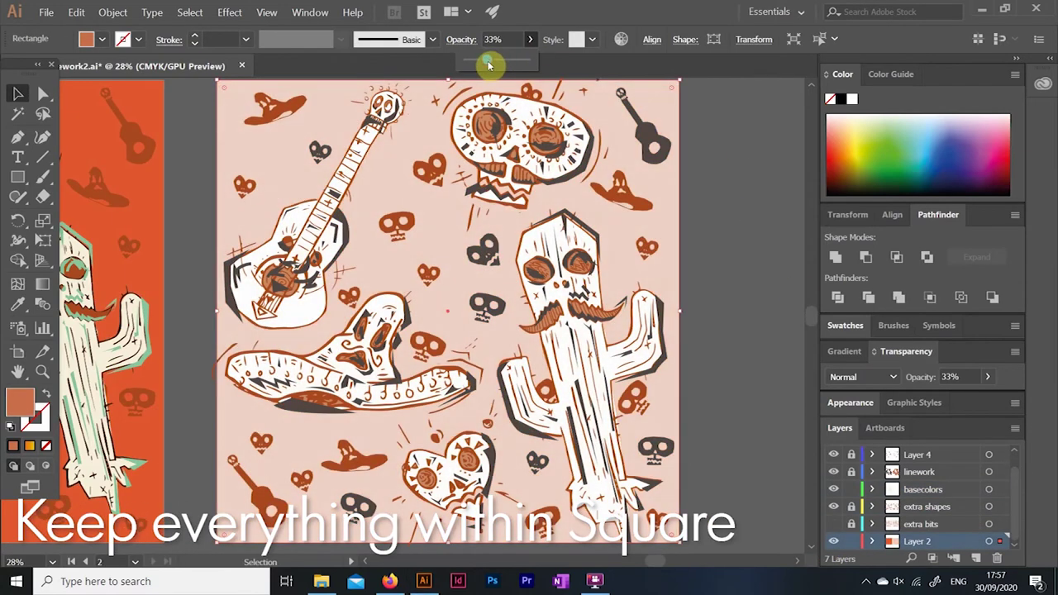
pyautogui.click(926, 523)
# Unlock Layer 5 and lower the opacity of the eye, guitar and sombrero-shadow bits.
pyautogui.scroll(1, 832, 459)
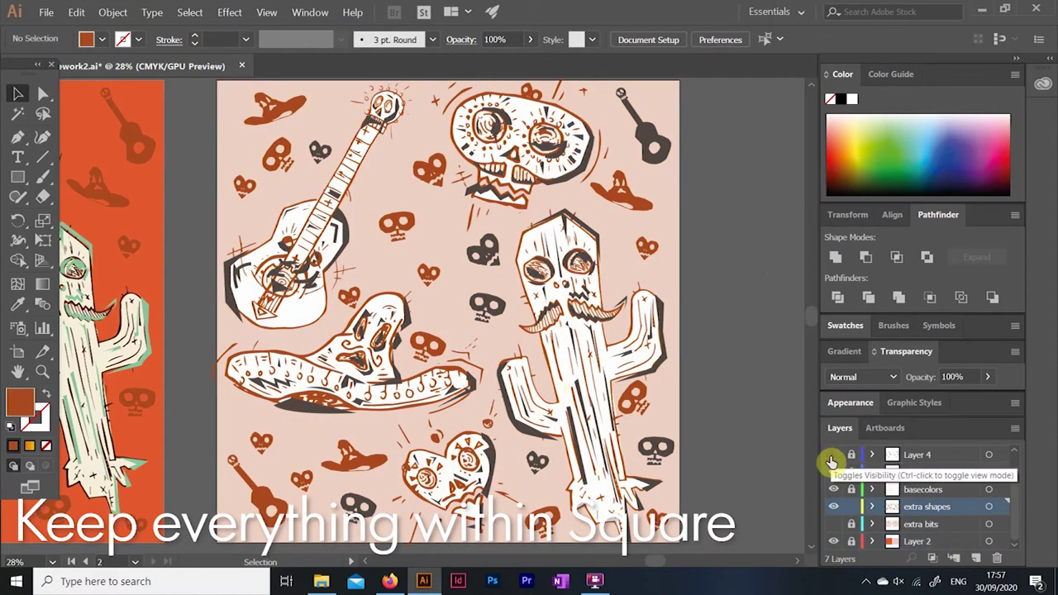
pyautogui.click(851, 454)
pyautogui.click(499, 157)
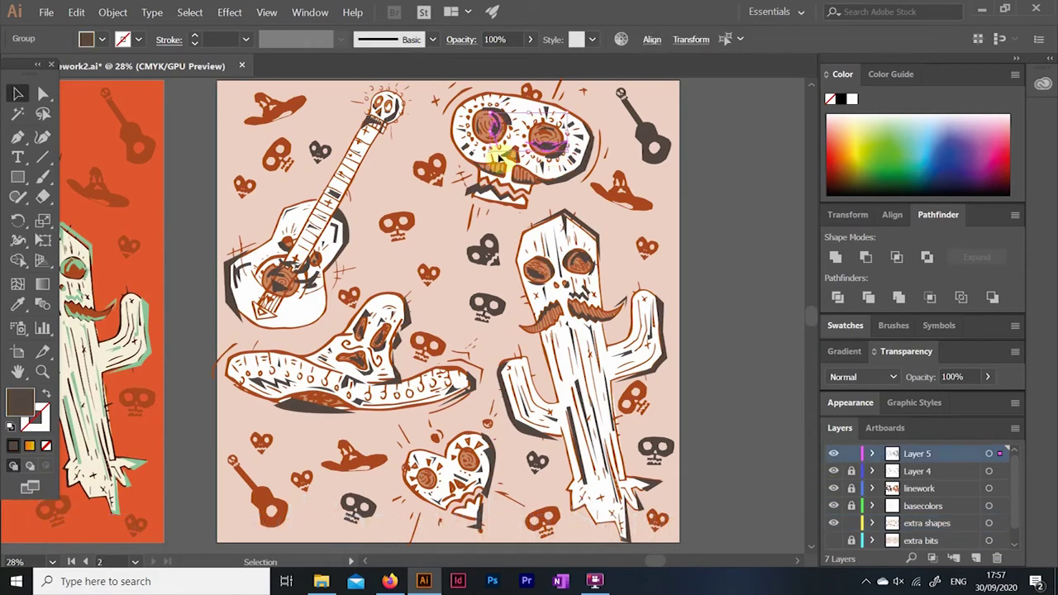
pyautogui.click(306, 306)
pyautogui.click(308, 407)
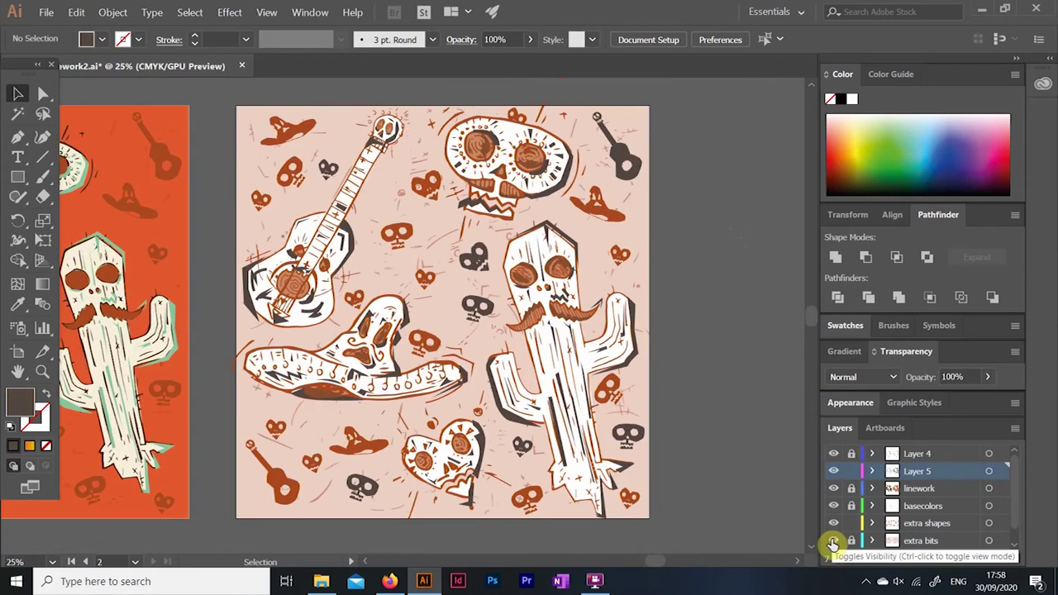
pyautogui.moveTo(484, 62); pyautogui.dragTo(508, 64)
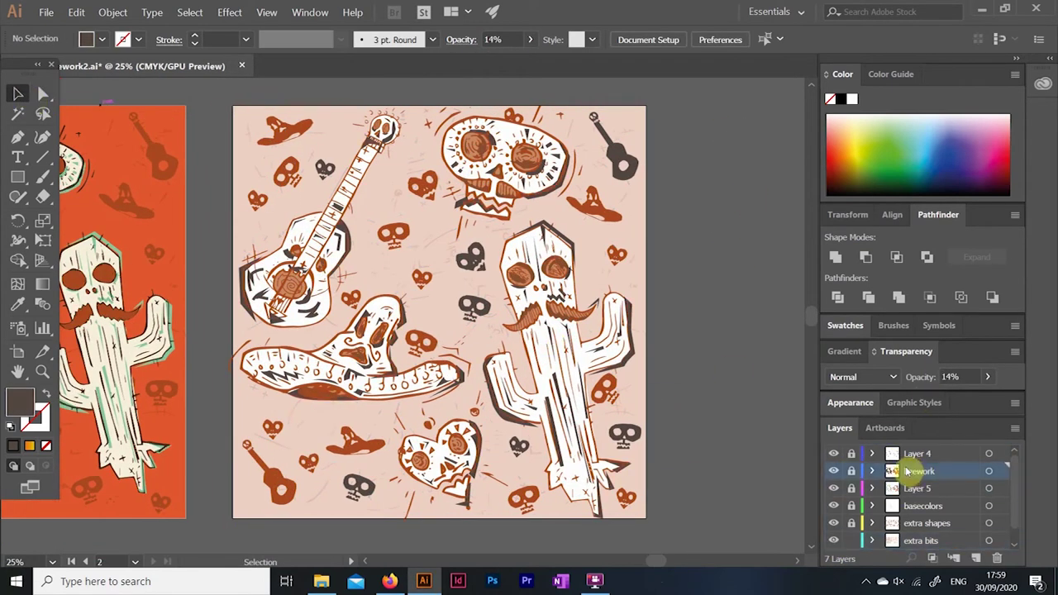
# Move the linework layer to the top of the stack and toggle it to compare.
pyautogui.moveTo(917, 488); pyautogui.dragTo(909, 450)
pyautogui.doubleClick(835, 454)
pyautogui.click(835, 454)
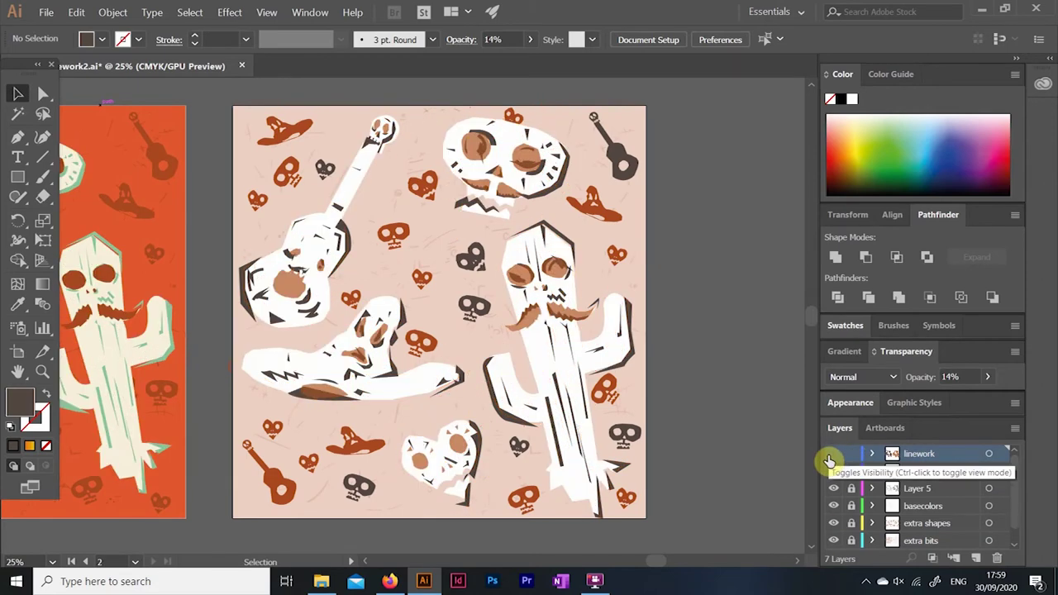
pyautogui.hotkey('ctrl', 'a')
pyautogui.hotkey('ctrl', 'shift', 'a')
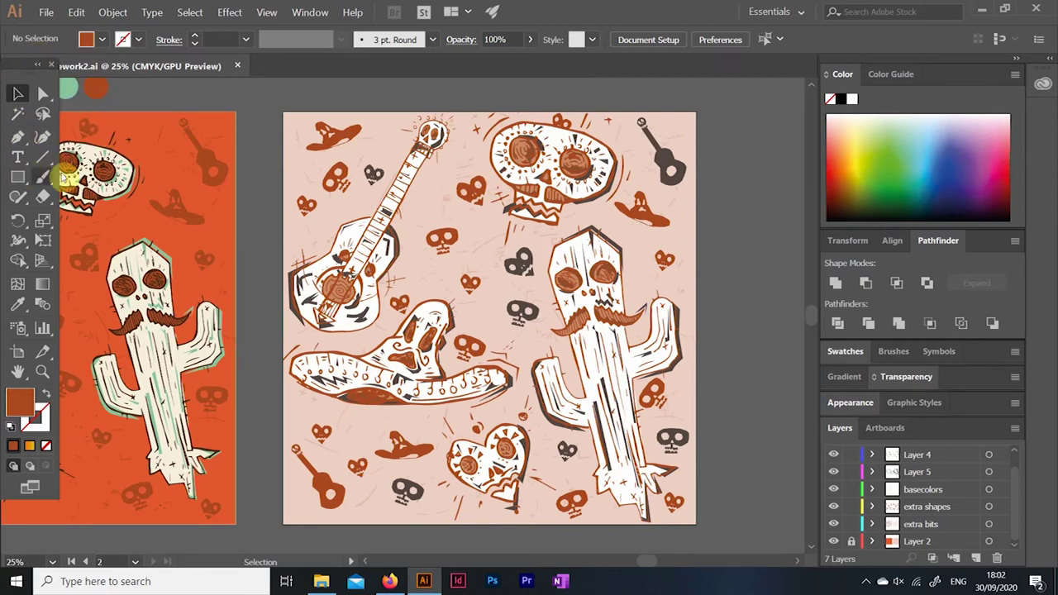
# Drag all the tile artwork into the Swatches panel as a new pattern swatch.
pyautogui.hotkey('ctrl', 'a')
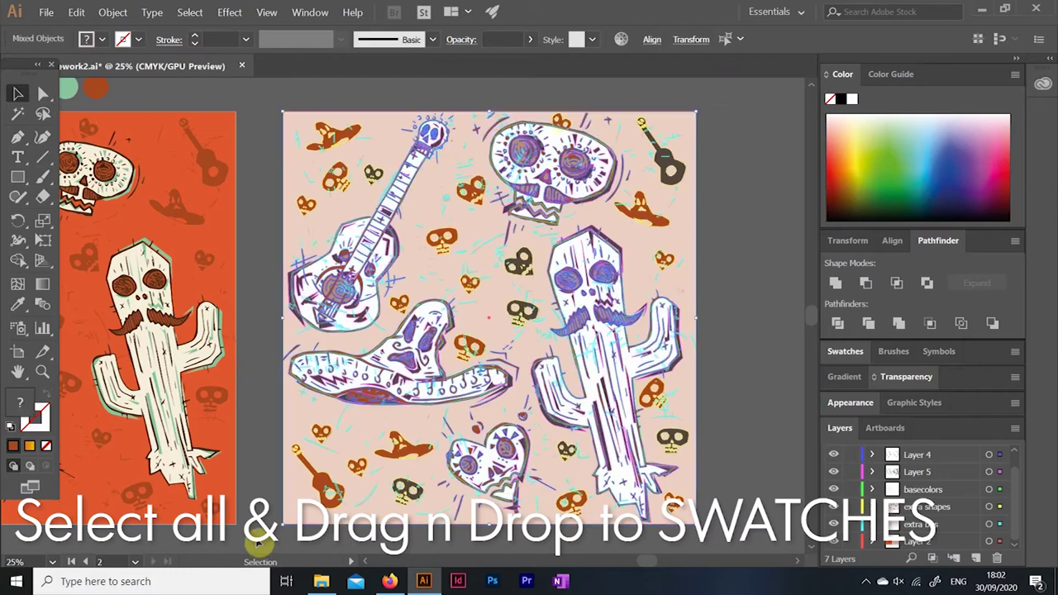
pyautogui.click(845, 350)
pyautogui.moveTo(652, 345)
pyautogui.mouseDown()
pyautogui.moveTo(872, 475)
pyautogui.moveTo(862, 473)
pyautogui.mouseUp()
pyautogui.hotkey('ctrl', 'shift', 'a')
# Edit the new swatch, zoom out to preview the tiling, then finish editing.
pyautogui.doubleClick(864, 469)
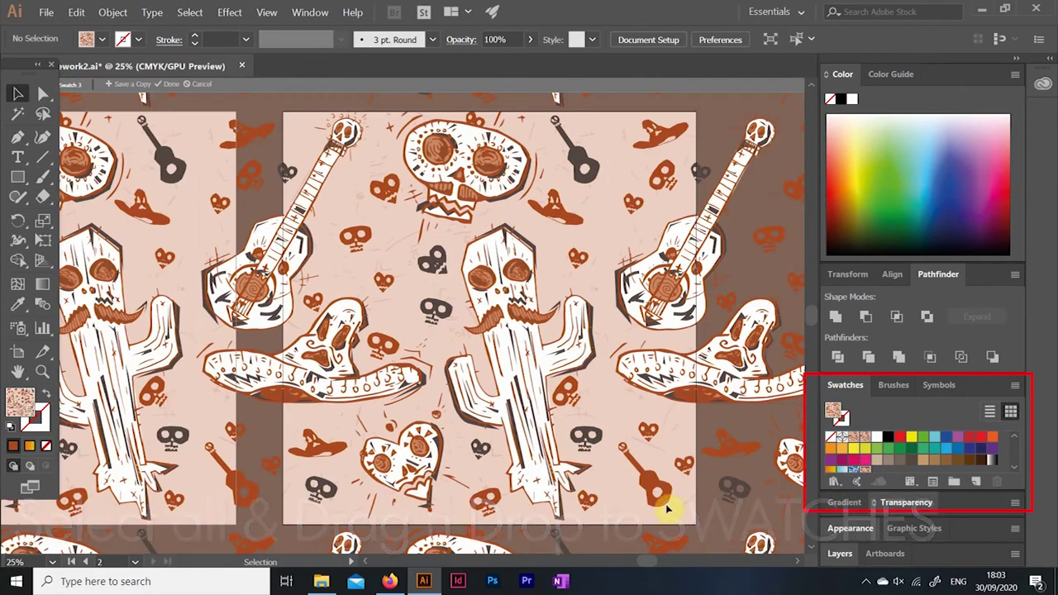
pyautogui.hotkey('ctrl', '-')
pyautogui.hotkey('ctrl', '-')
pyautogui.hotkey('ctrl', '-')
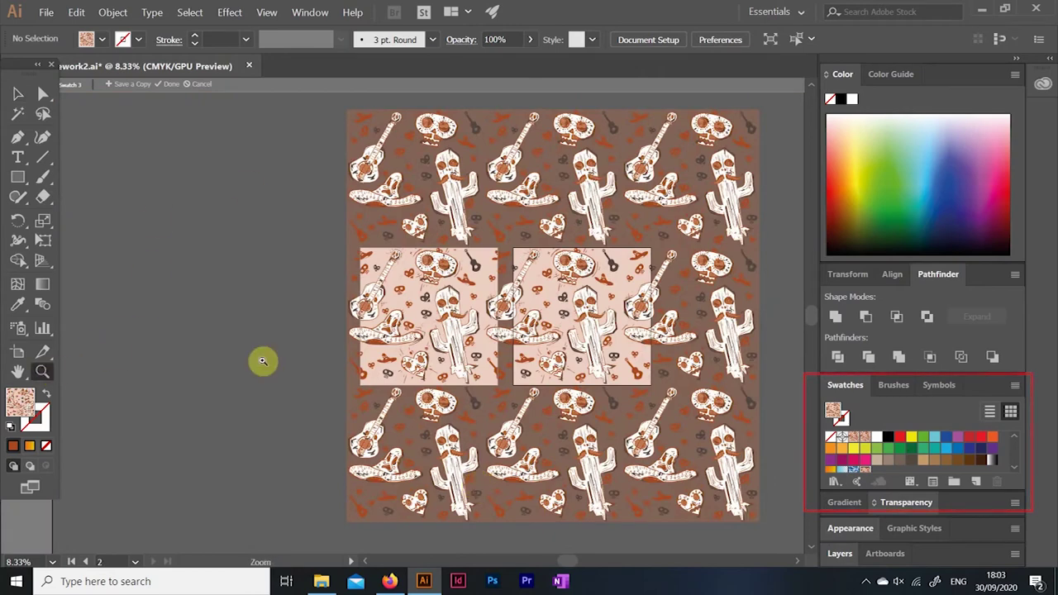
pyautogui.click(884, 553)
pyautogui.doubleClick(845, 480)
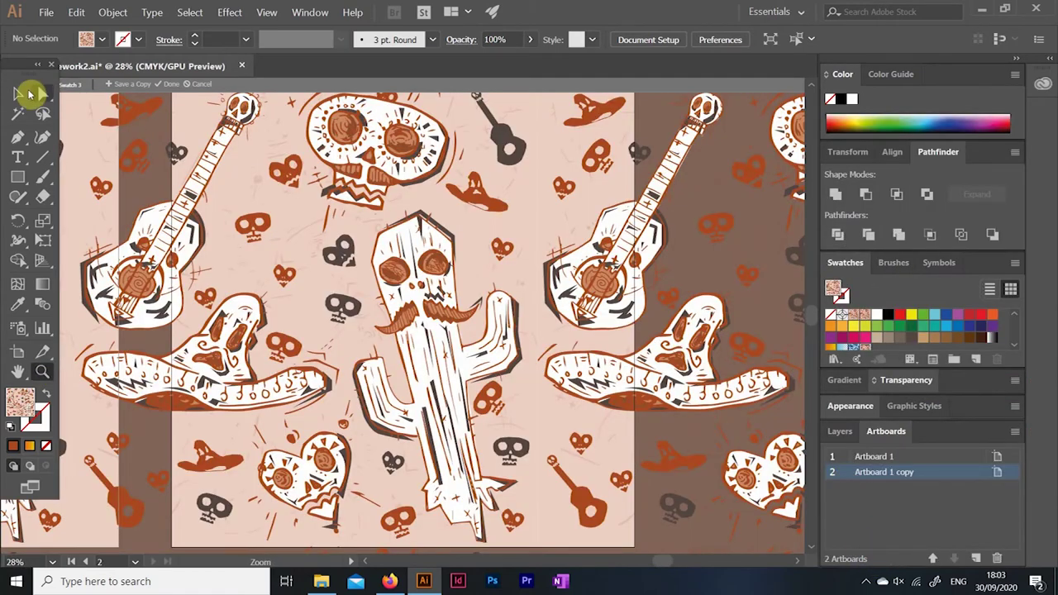
pyautogui.hotkey('ctrl', '-')
pyautogui.hotkey('ctrl', '-')
pyautogui.hotkey('ctrl', '-')
pyautogui.click(171, 84)
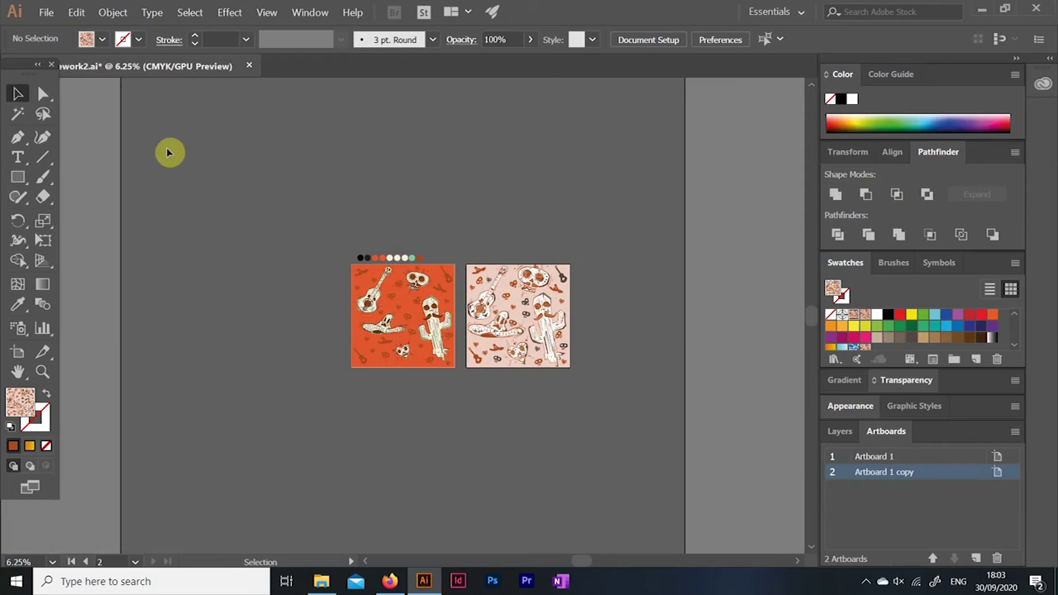
# Draw a pattern-filled hexagon at the top left.
pyautogui.click(39, 375)
pyautogui.click(245, 208)
pyautogui.moveTo(14, 188); pyautogui.dragTo(78, 243)
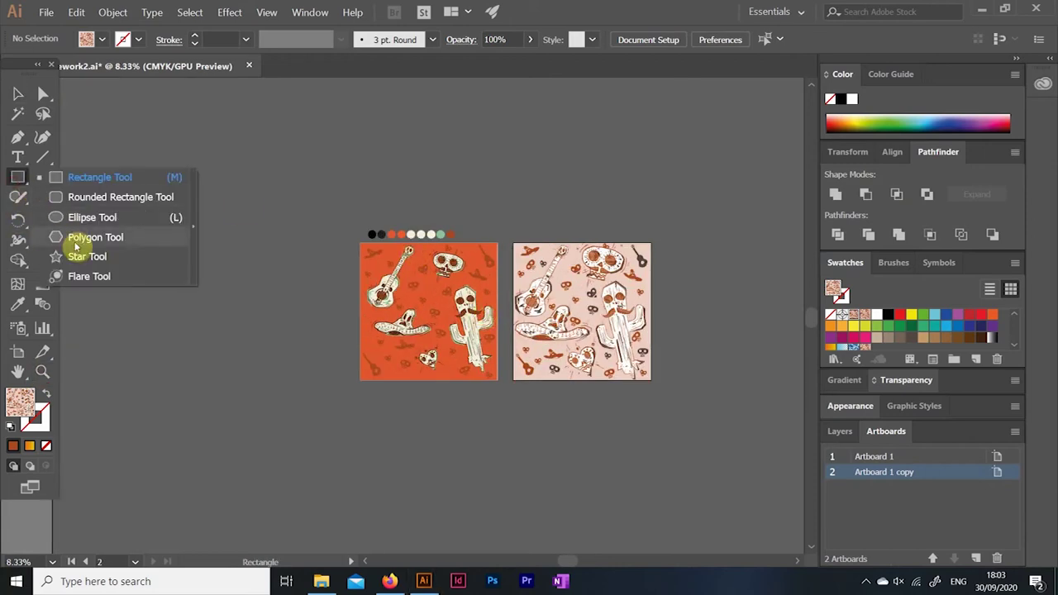
pyautogui.moveTo(117, 179); pyautogui.dragTo(132, 258)
# Draw a large pattern-filled star below the hexagon, then delete it.
pyautogui.moveTo(14, 188); pyautogui.dragTo(71, 259)
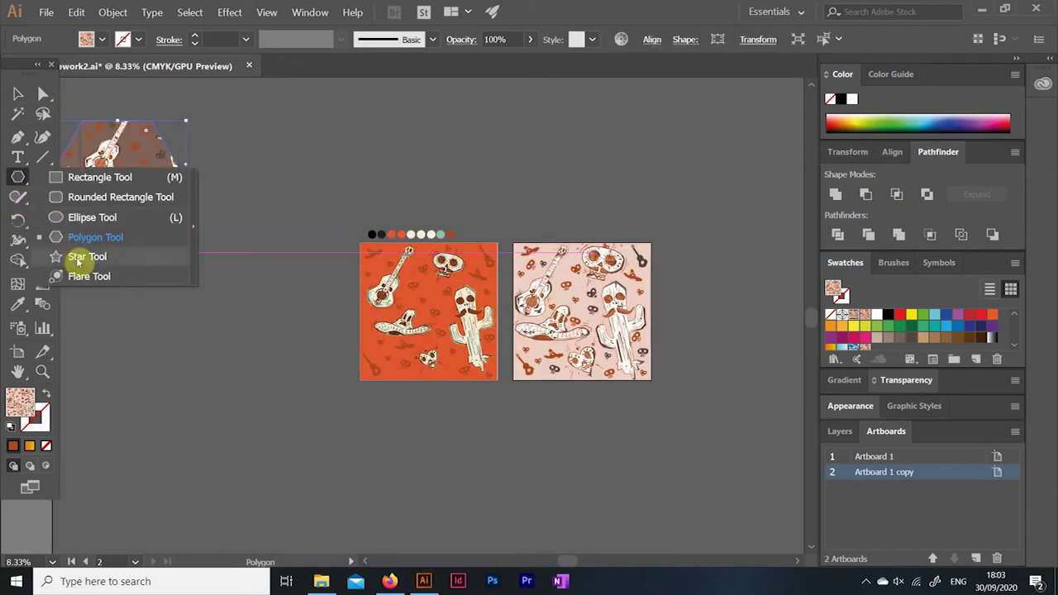
pyautogui.moveTo(206, 312); pyautogui.dragTo(205, 192)
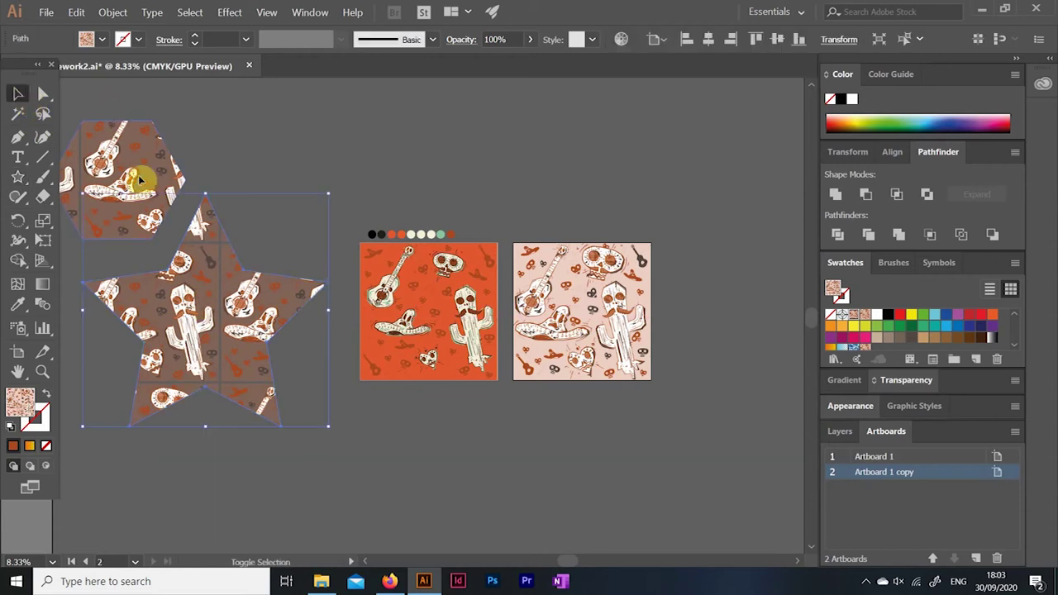
pyautogui.click(439, 156)
pyautogui.moveTo(567, 561); pyautogui.dragTo(504, 561)
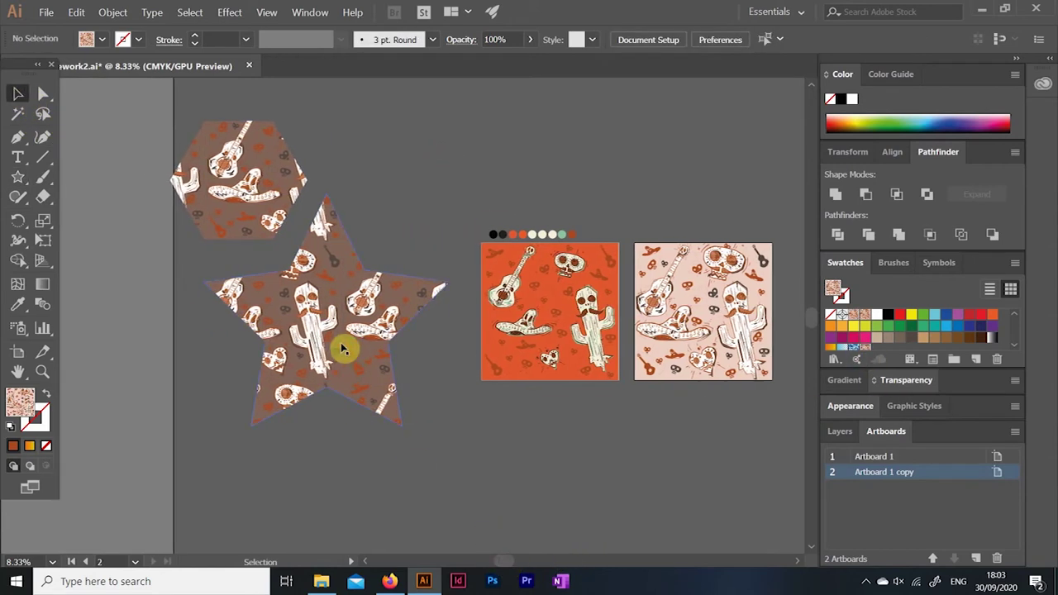
pyautogui.moveTo(344, 349)
pyautogui.mouseDown()
pyautogui.moveTo(346, 421)
pyautogui.moveTo(439, 406)
pyautogui.moveTo(324, 407)
pyautogui.mouseUp()
pyautogui.press('Delete')
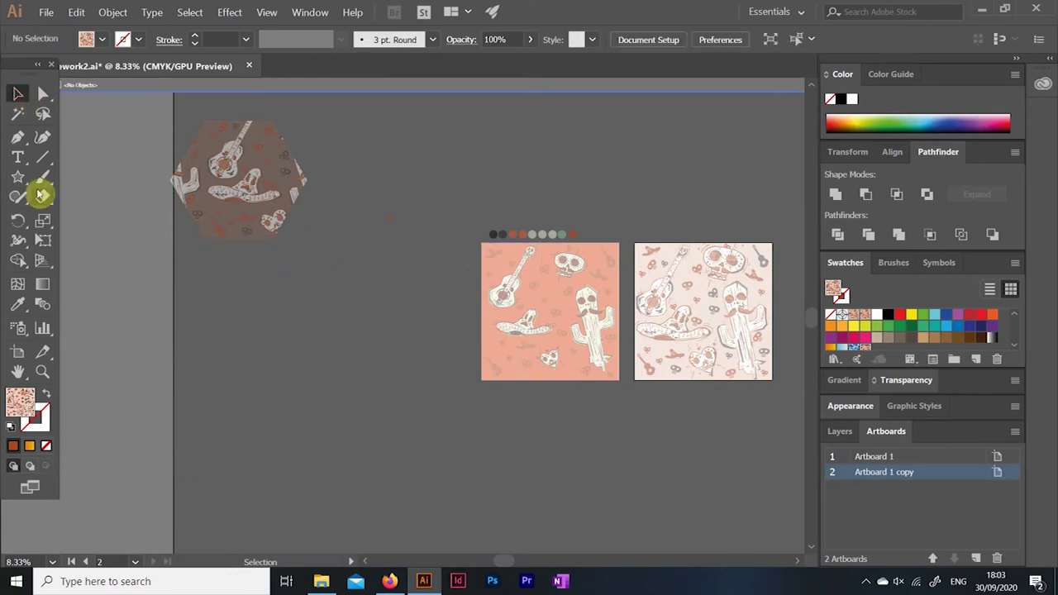
# Draw a wide pattern-filled rectangle below the artboards.
pyautogui.doubleClick(83, 212)
pyautogui.scroll(-2, 808, 332)
pyautogui.click(17, 176)
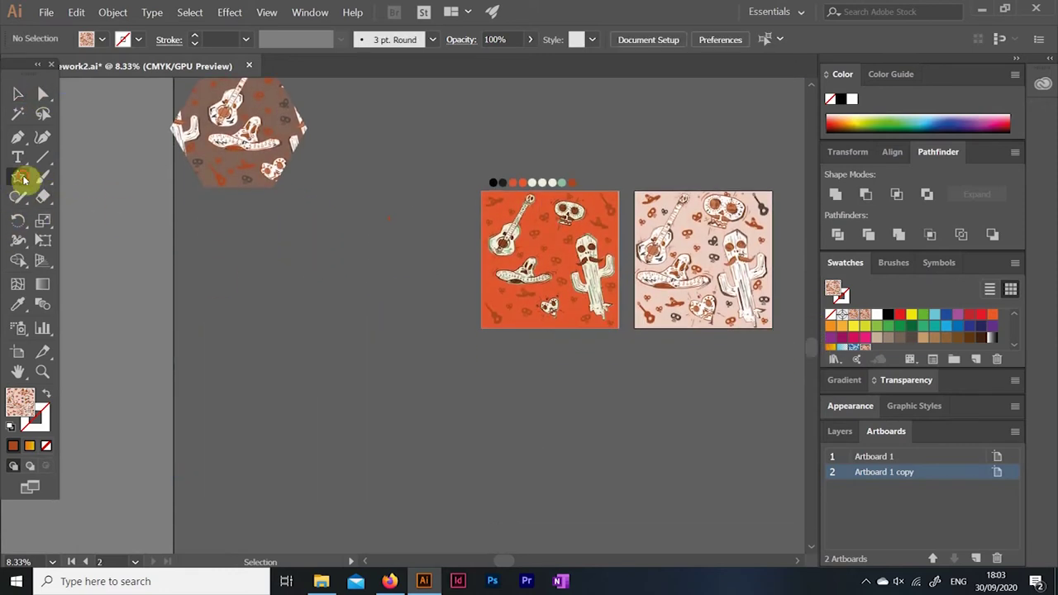
pyautogui.moveTo(198, 358); pyautogui.dragTo(748, 526)
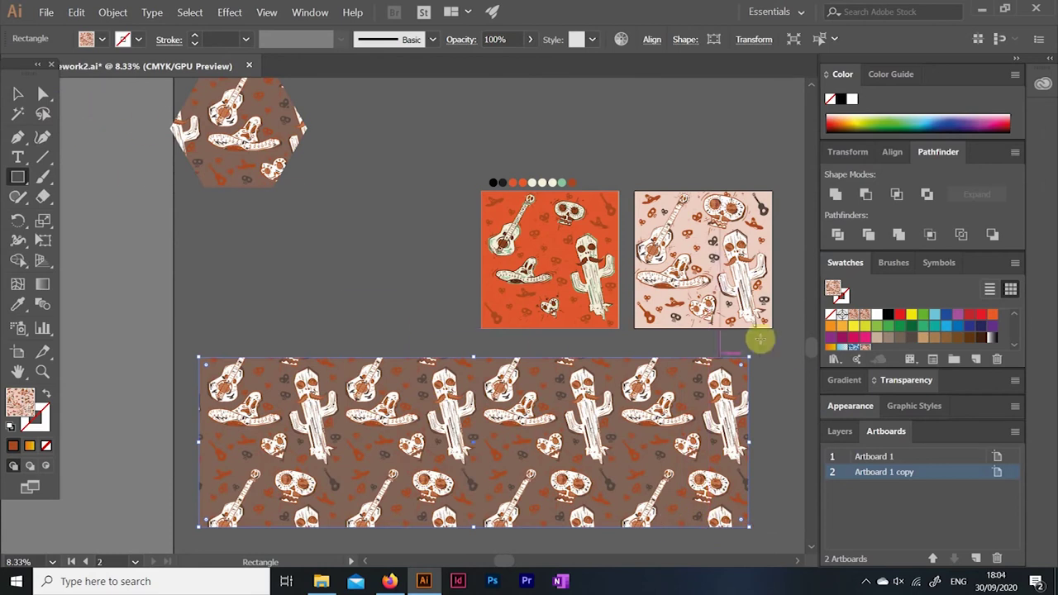
pyautogui.scroll(-2, 810, 391)
pyautogui.scroll(-4, 810, 392)
pyautogui.click(17, 94)
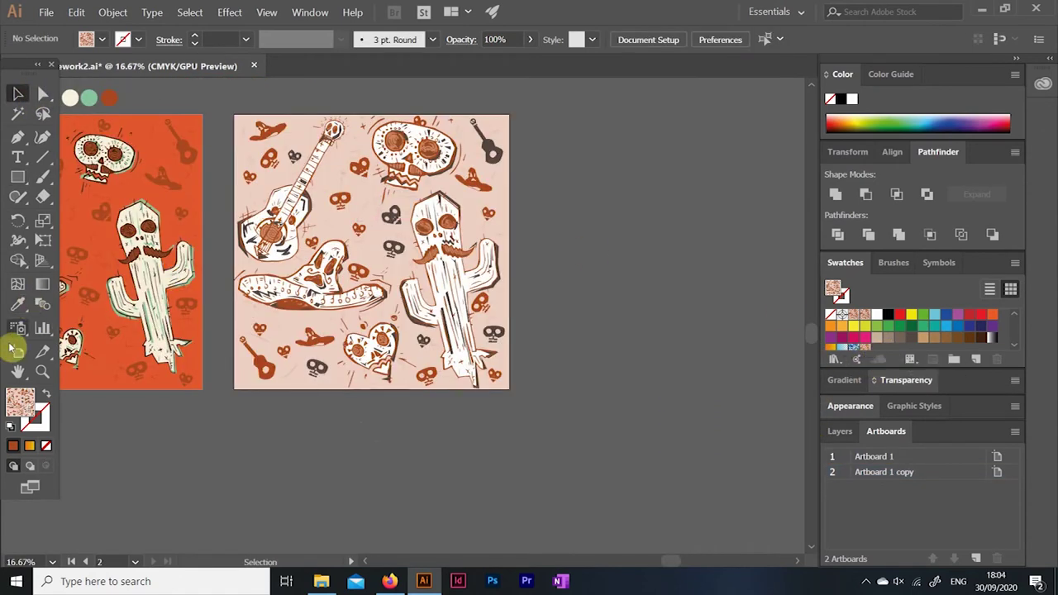
# Resize the copied artboard to 6000 × 6000 px and shift it right.
pyautogui.click(15, 350)
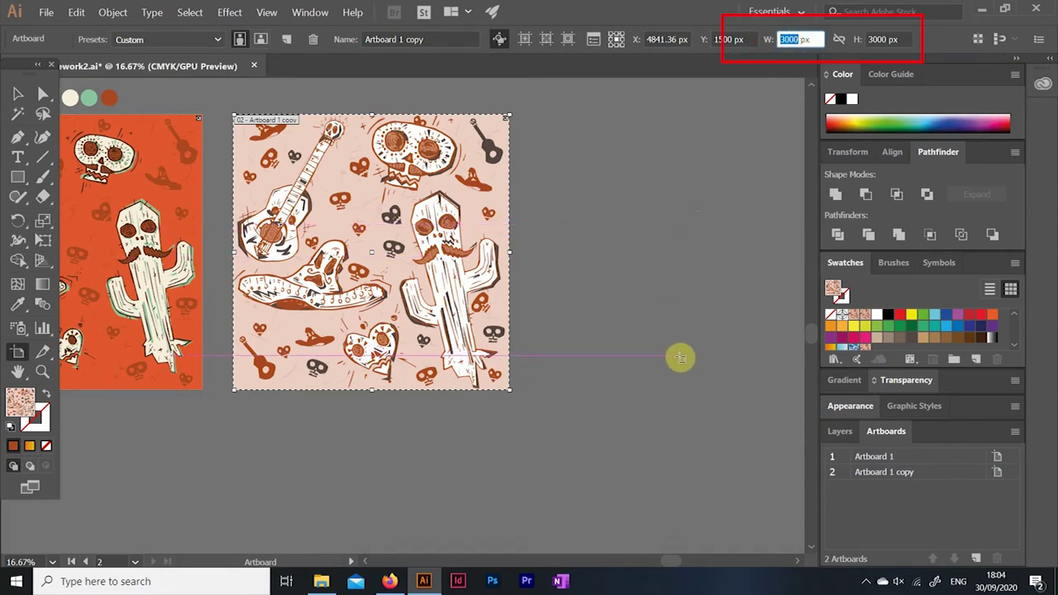
pyautogui.click(874, 39)
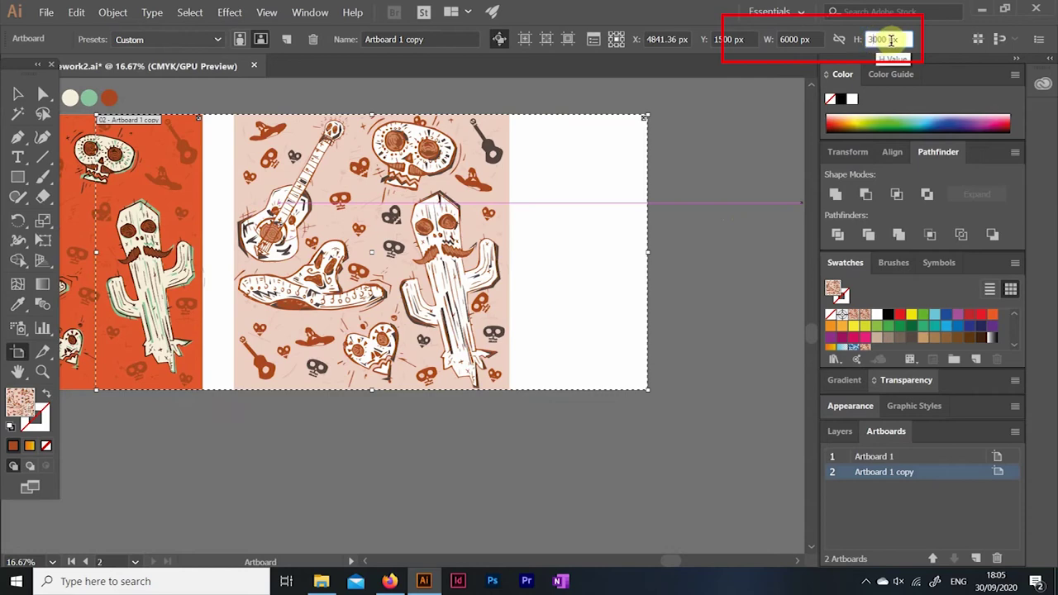
pyautogui.write('6000')
pyautogui.press('Return')
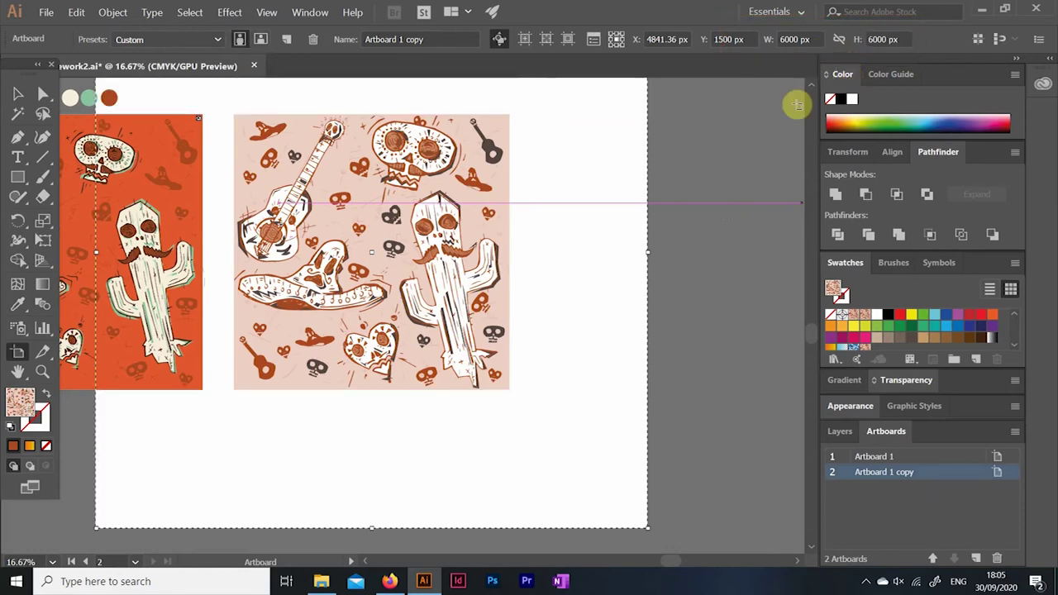
pyautogui.moveTo(239, 453); pyautogui.dragTo(382, 461)
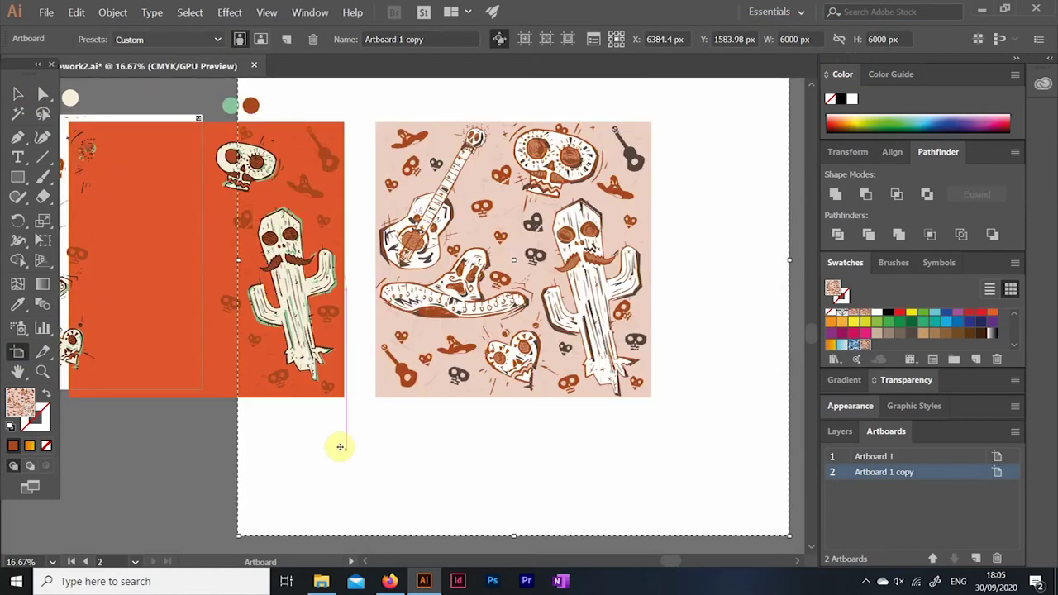
pyautogui.click(141, 468)
# Resize the peach background rectangle to 6000 × 6000 px.
pyautogui.press('Escape')
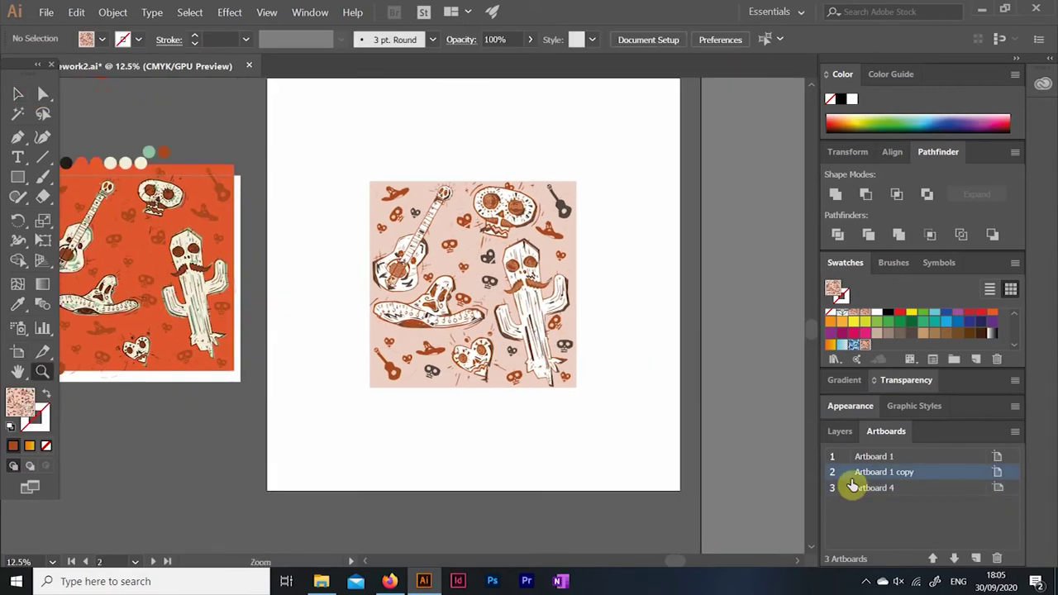
pyautogui.write('6000')
pyautogui.press('Tab')
pyautogui.write('6000')
pyautogui.press('Return')
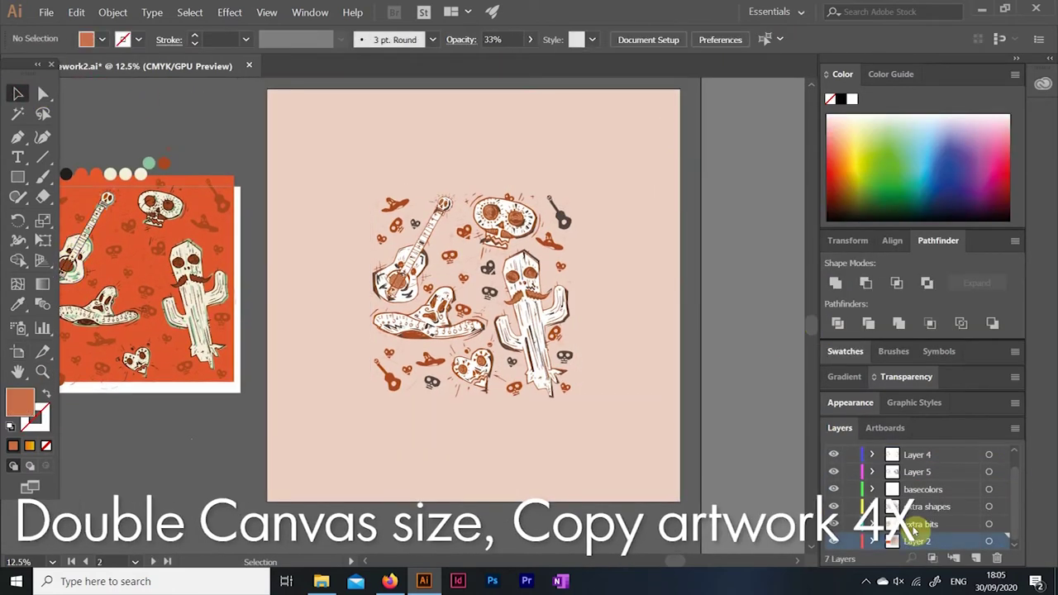
pyautogui.press('a')
pyautogui.click(488, 215)
# Move the artwork into the artboard's top-left corner.
pyautogui.hotkey('ctrl', 'a')
pyautogui.moveTo(335, 171); pyautogui.dragTo(251, 104)
pyautogui.click(248, 102)
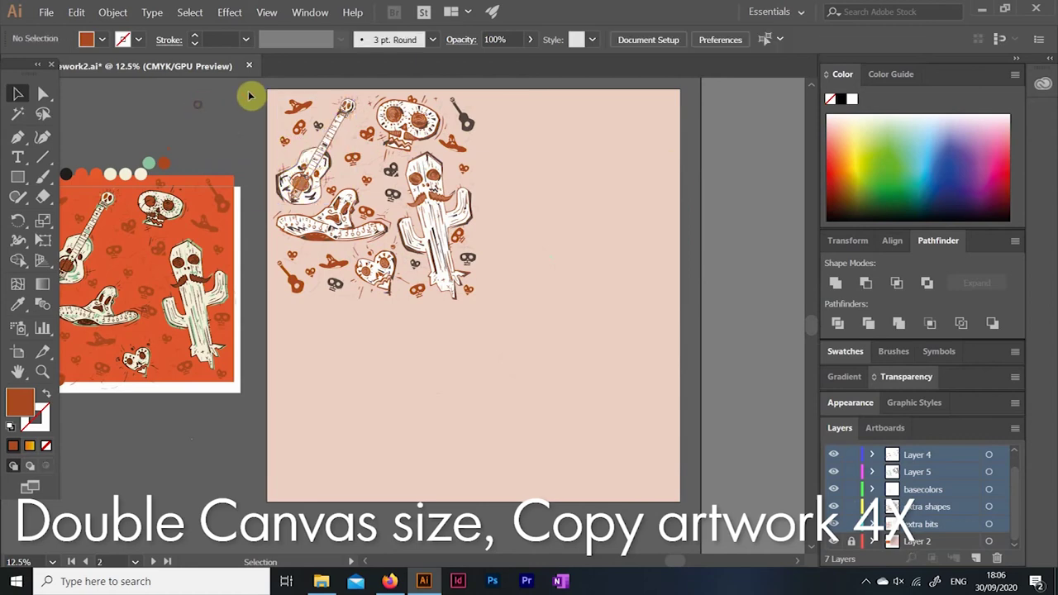
pyautogui.click(284, 304)
# Copy the artwork to the bottom-right, reflect it, and place the reflected copy bottom-left.
pyautogui.hotkey('ctrl', 'a')
pyautogui.moveTo(359, 229); pyautogui.dragTo(552, 423)
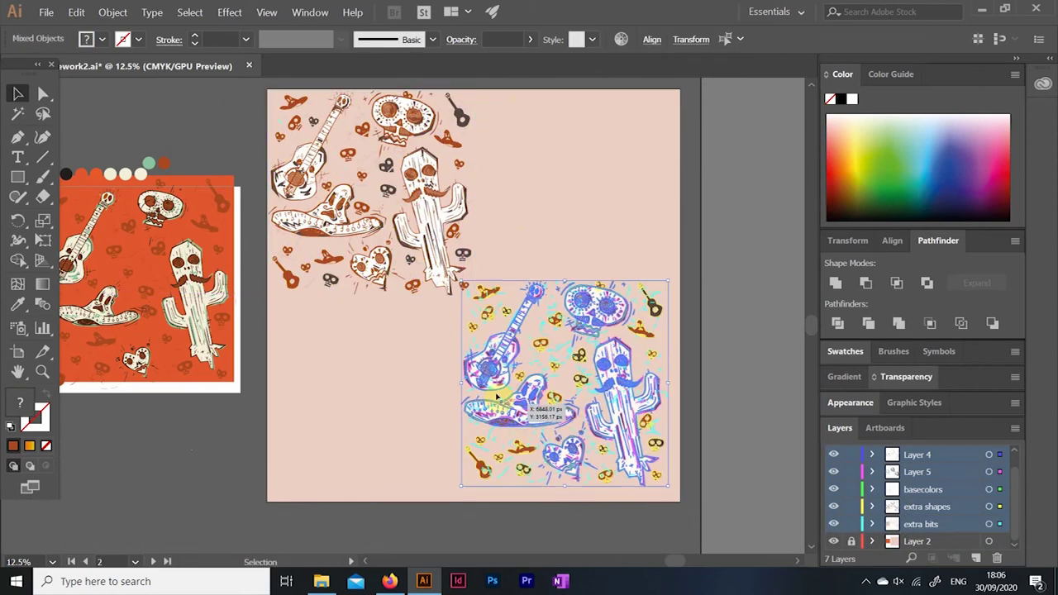
pyautogui.press('o')
pyautogui.moveTo(253, 170); pyautogui.dragTo(253, 378)
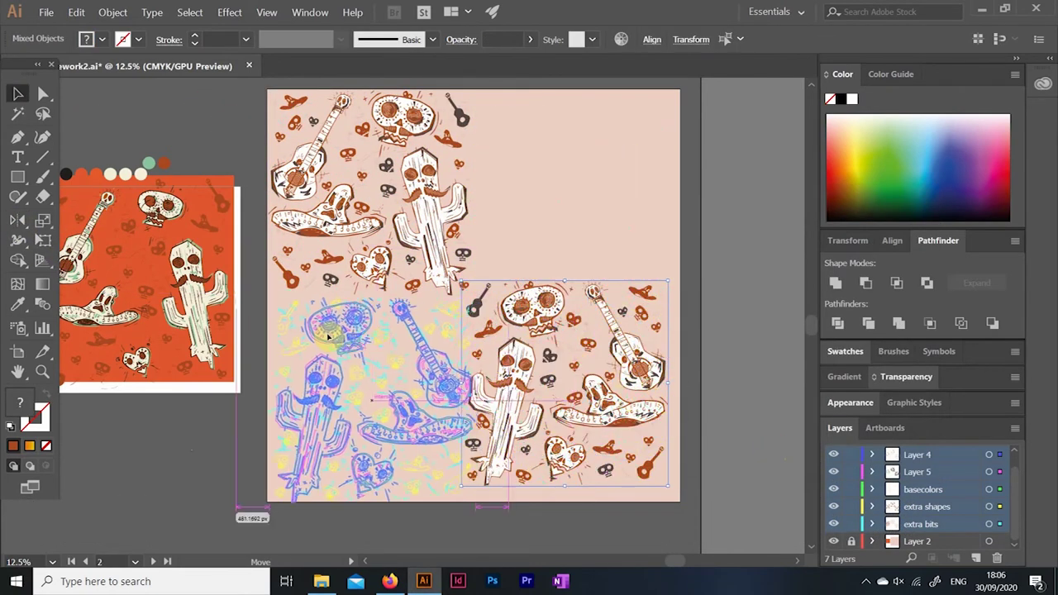
pyautogui.press('v')
pyautogui.click(253, 378)
# Duplicate the left-half artwork into the right half and shift a small orange element bottom-right.
pyautogui.scroll(1, 425, 155)
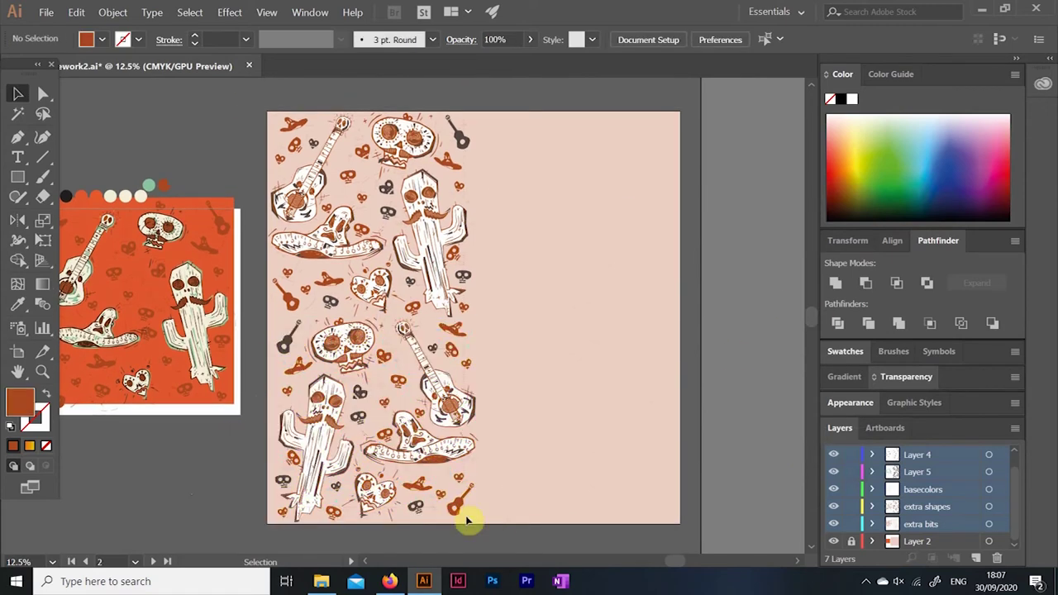
pyautogui.hotkey('ctrl', 'a')
pyautogui.moveTo(343, 339); pyautogui.dragTo(549, 338)
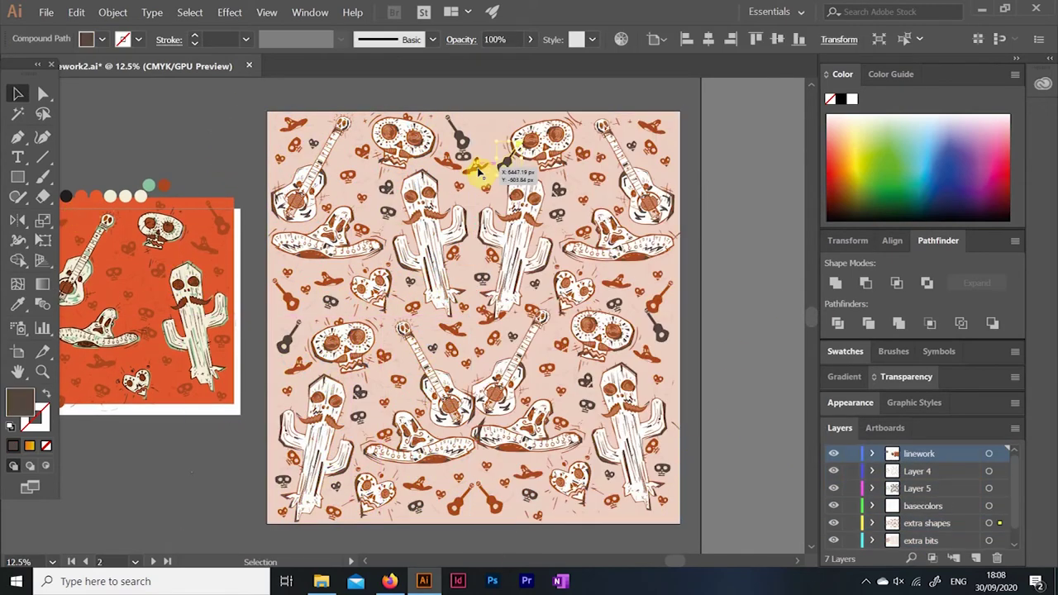
pyautogui.moveTo(443, 327)
pyautogui.mouseDown()
pyautogui.moveTo(664, 470)
pyautogui.moveTo(653, 285)
pyautogui.mouseUp()
pyautogui.click(401, 347)
# Move a guitar and sombrero together down to fill the bottom gap.
pyautogui.moveTo(401, 347); pyautogui.dragTo(465, 388)
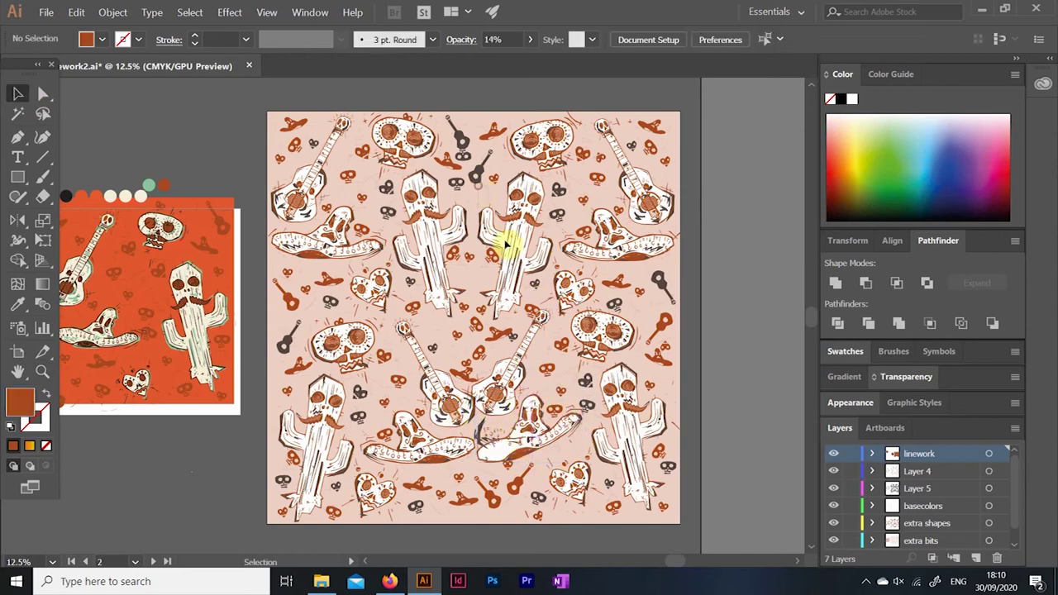
pyautogui.moveTo(503, 237)
pyautogui.mouseDown()
pyautogui.moveTo(478, 324)
pyautogui.moveTo(472, 238)
pyautogui.mouseUp()
pyautogui.click(501, 338)
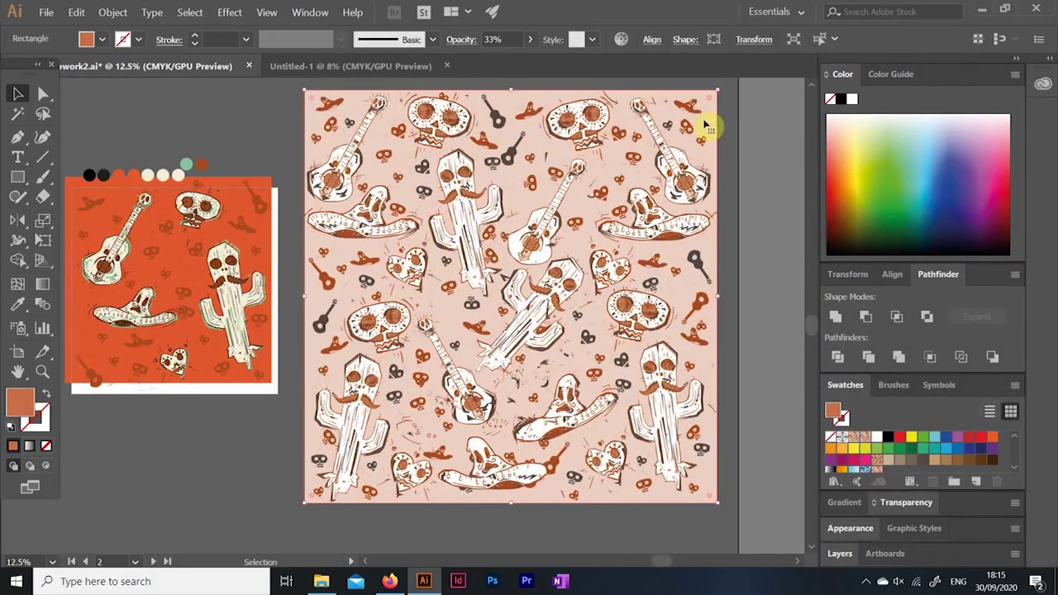
# Open the new pattern swatch's options, then leave pattern editing back to the artboard.
pyautogui.doubleClick(878, 462)
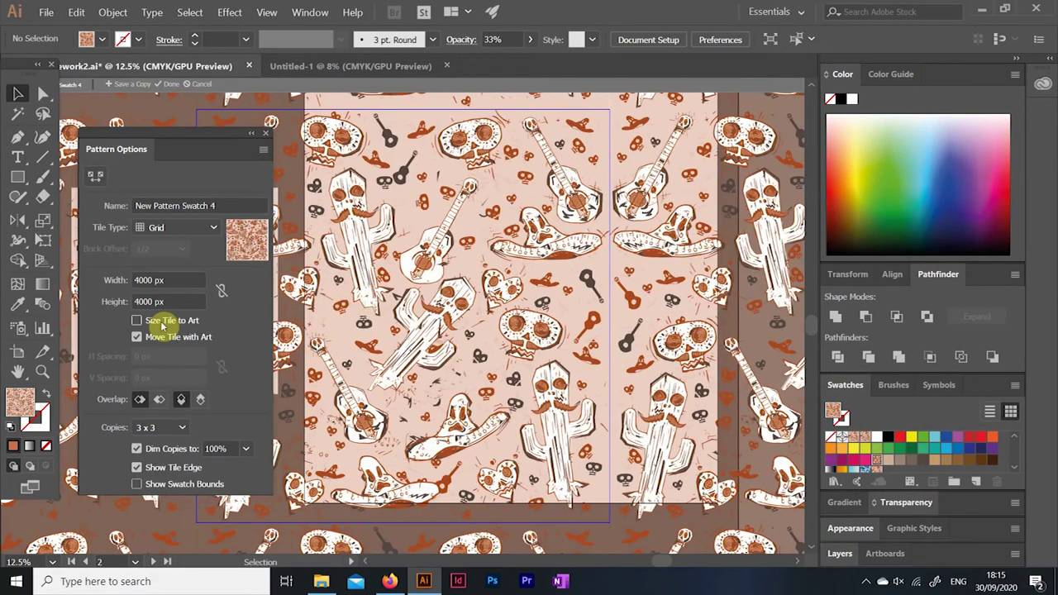
pyautogui.scroll(-1, 666, 273)
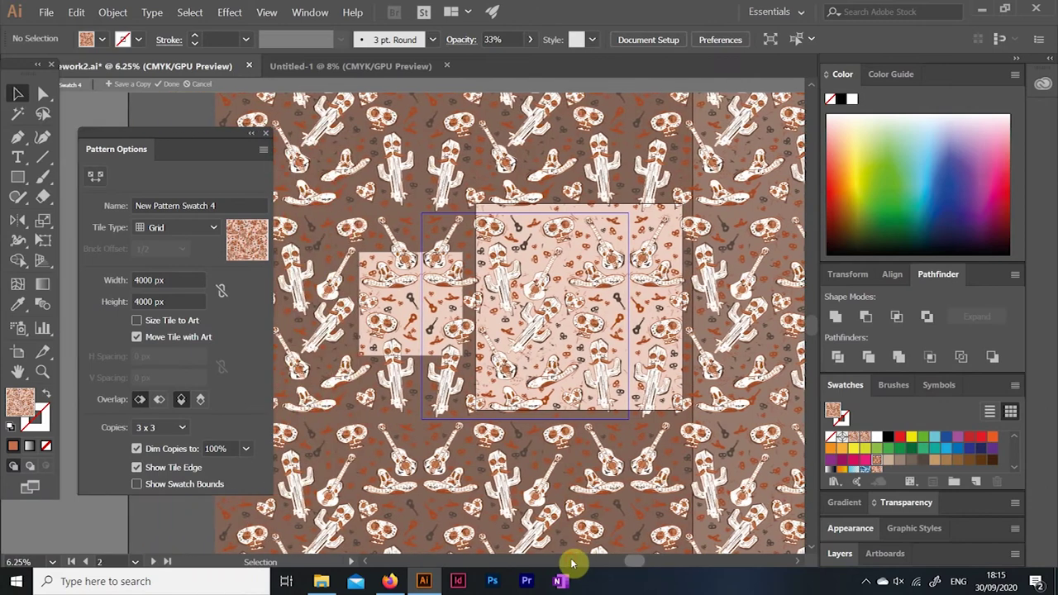
pyautogui.scroll(-1, 814, 337)
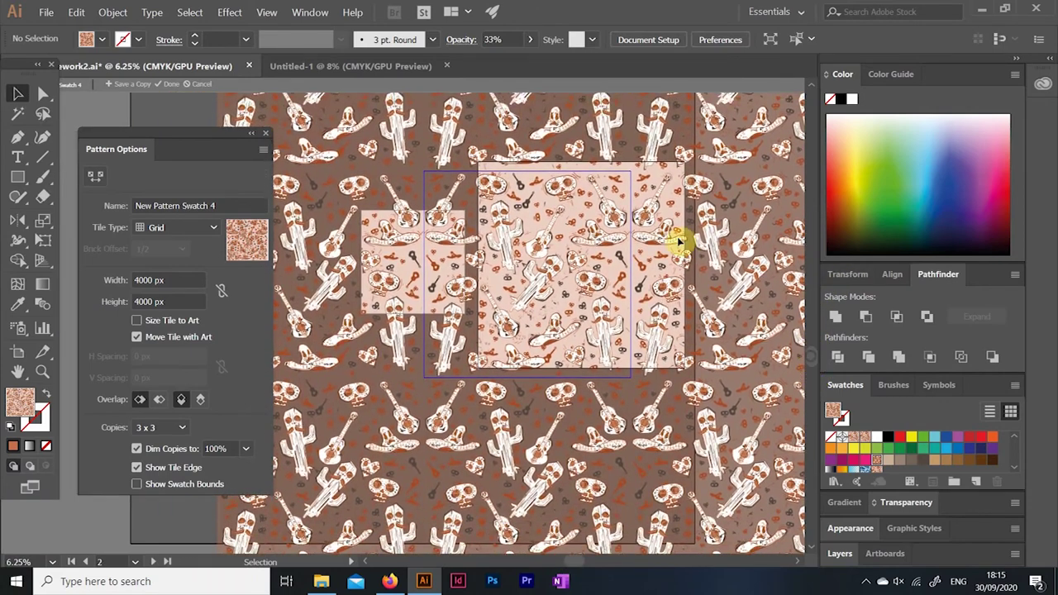
pyautogui.press('Escape')
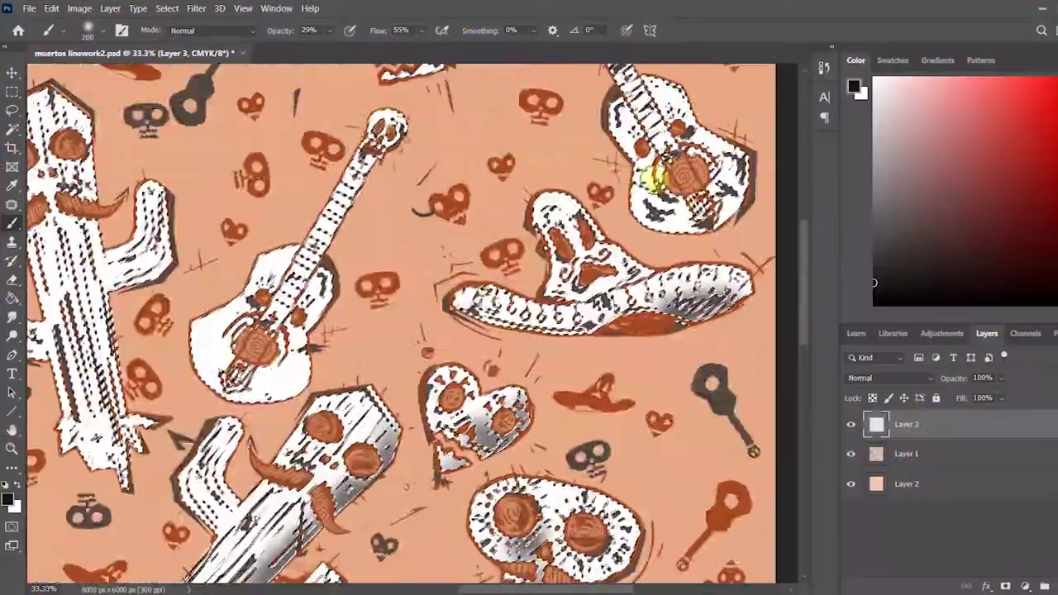
# Shift the artwork layer's hue toward pink with Hue/Saturation and set the line-art layer to Color Burn.
pyautogui.moveTo(118, 263); pyautogui.dragTo(405, 401)
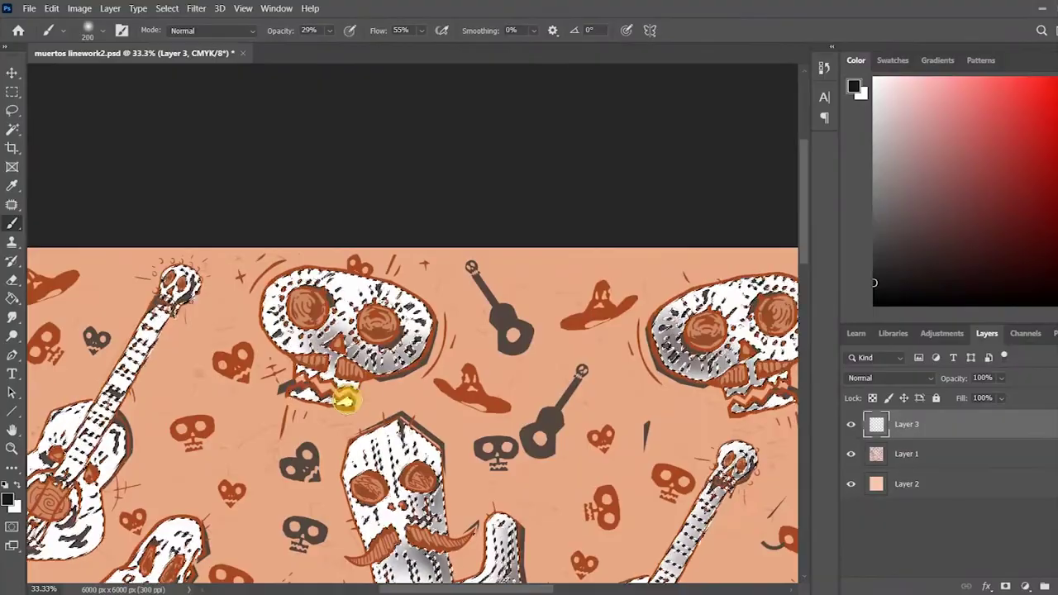
pyautogui.hotkey('ctrl', '0')
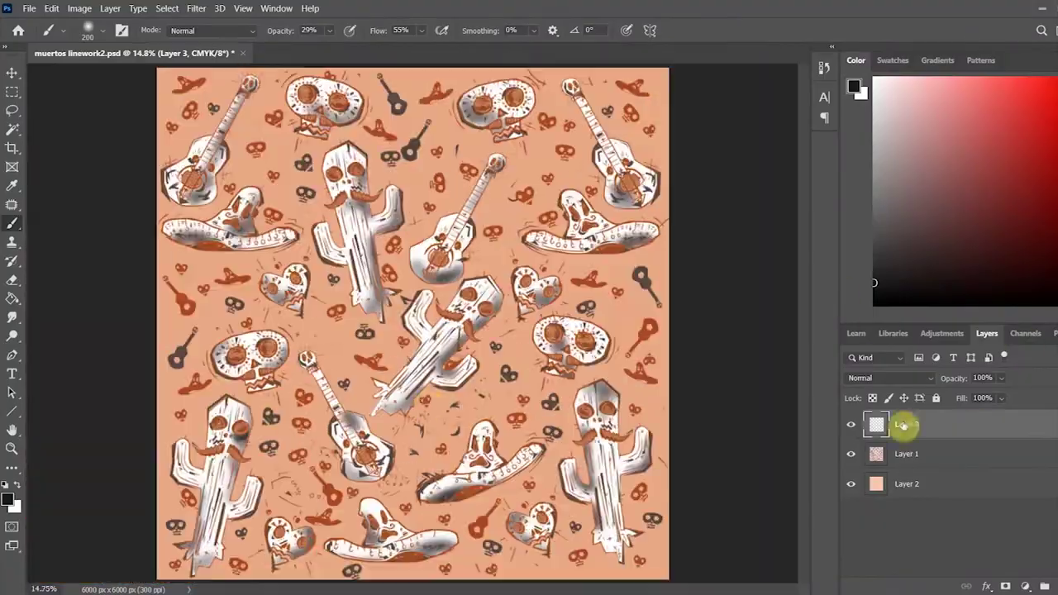
pyautogui.click(905, 454)
pyautogui.click(79, 8)
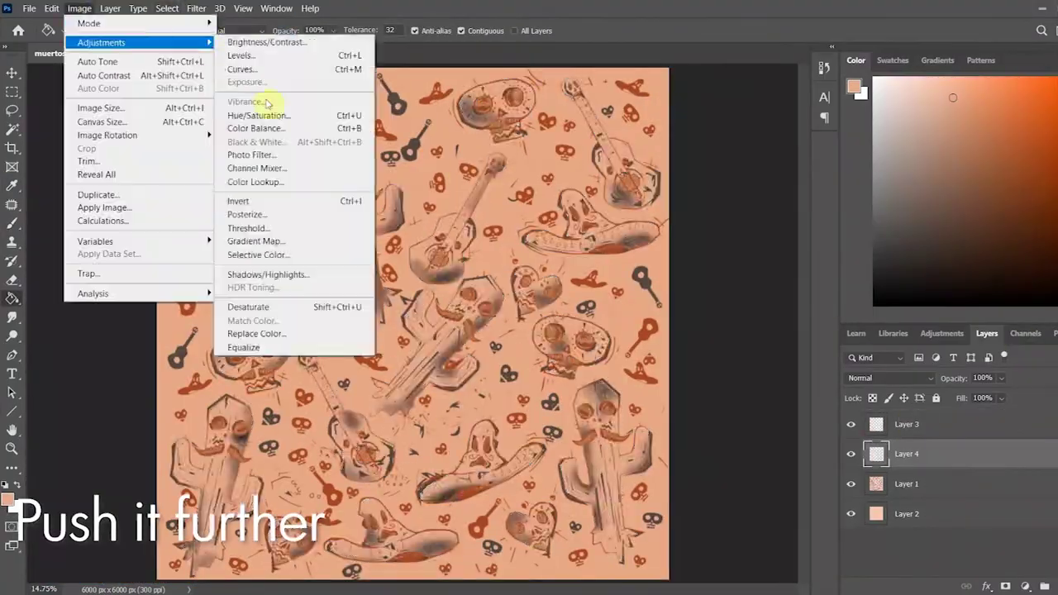
pyautogui.click(272, 108)
pyautogui.moveTo(884, 204)
pyautogui.mouseDown()
pyautogui.moveTo(905, 208)
pyautogui.moveTo(864, 229)
pyautogui.mouseUp()
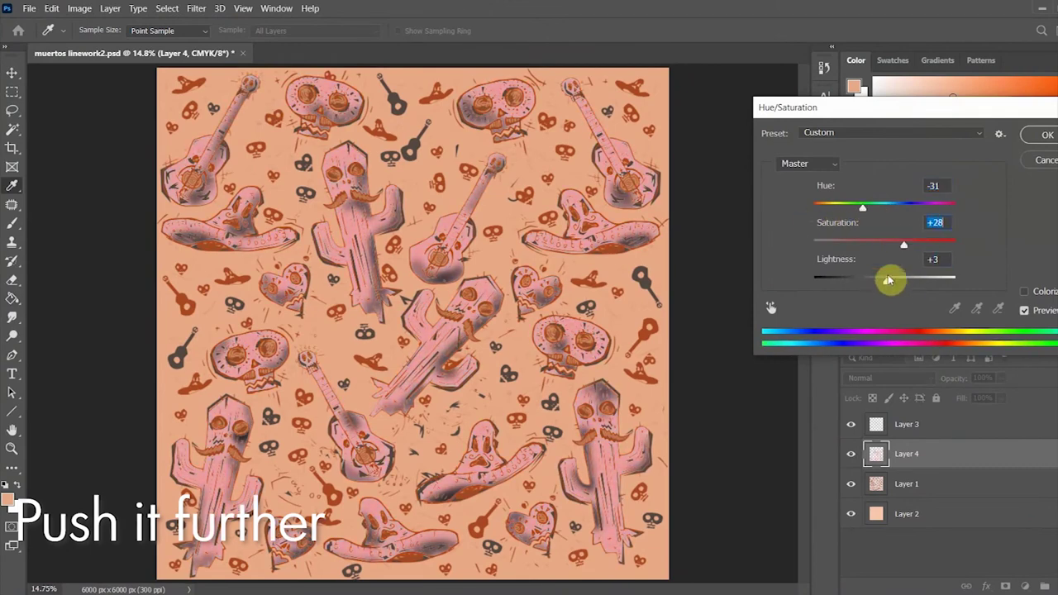
pyautogui.click(869, 373)
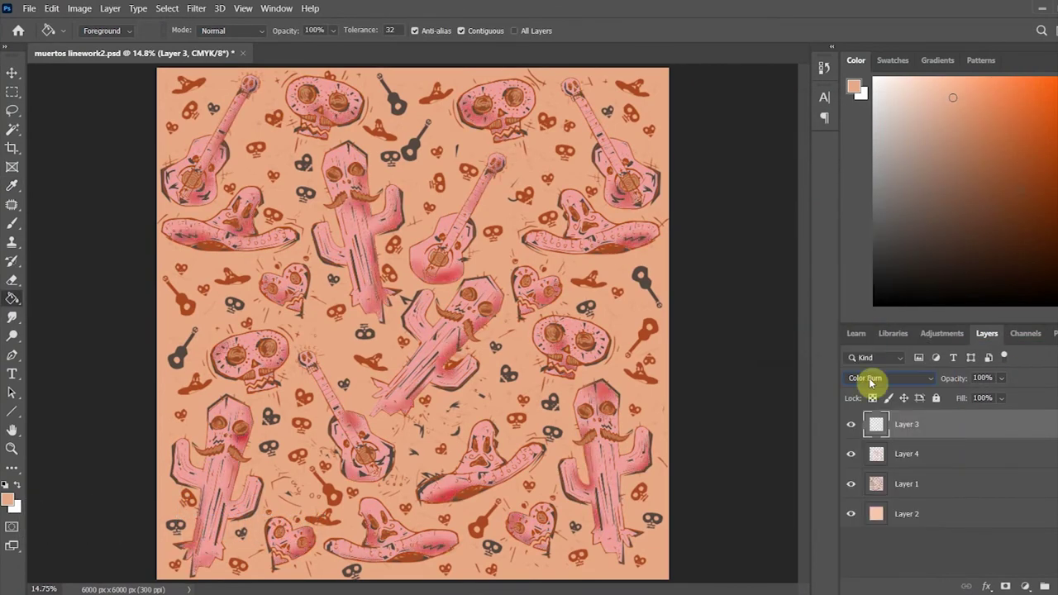
# Shift the background layer's hue with Hue/Saturation and nudge the figures' hue slightly warmer.
pyautogui.click(907, 514)
pyautogui.click(79, 8)
pyautogui.click(306, 118)
pyautogui.moveTo(885, 204)
pyautogui.mouseDown()
pyautogui.moveTo(934, 206)
pyautogui.moveTo(898, 212)
pyautogui.mouseUp()
pyautogui.press('Return')
pyautogui.click(898, 453)
pyautogui.click(79, 9)
pyautogui.click(307, 118)
pyautogui.click(1025, 150)
# Add a new layer filled with purple, blended as Color Burn at about 60% opacity.
pyautogui.keyDown('ctrl'); pyautogui.click(1025, 586); pyautogui.keyUp('ctrl')
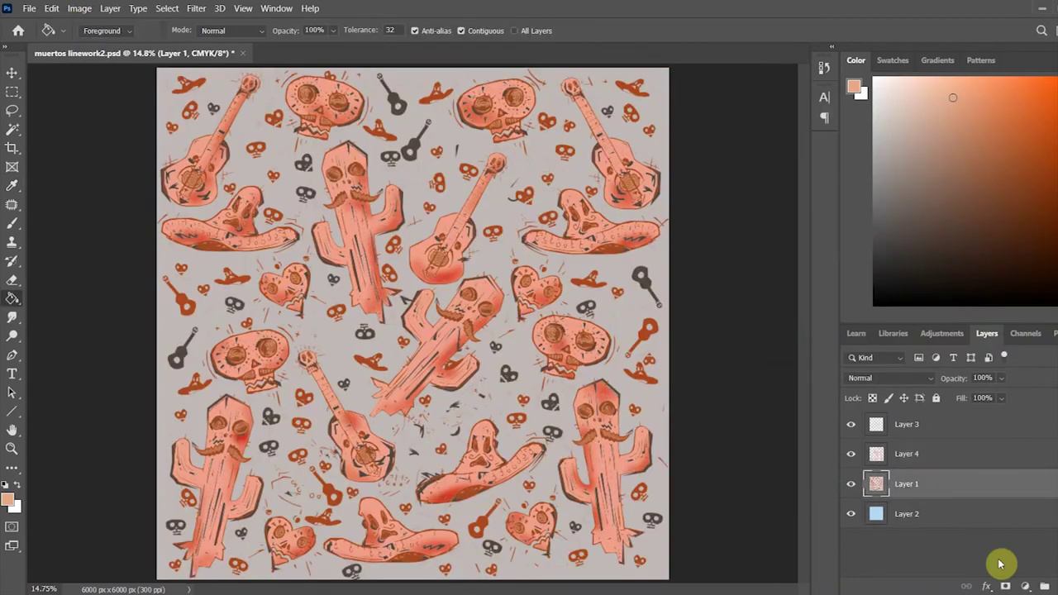
pyautogui.click(1030, 141)
pyautogui.hotkey('alt', 'BackSpace')
pyautogui.scroll(-3, 888, 378)
pyautogui.click(889, 377)
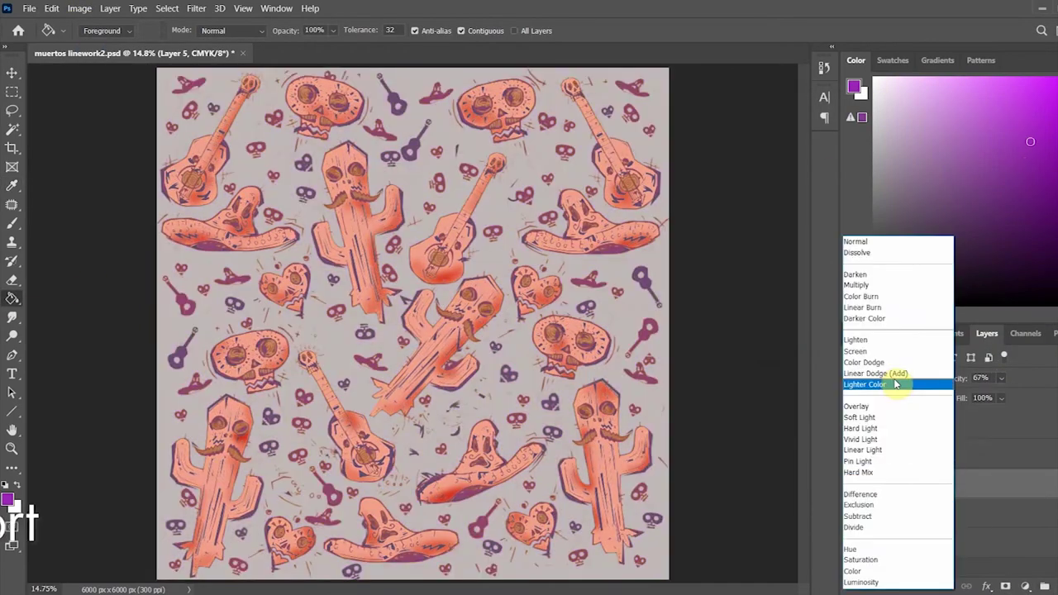
pyautogui.click(888, 377)
pyautogui.click(868, 296)
pyautogui.moveTo(1001, 377); pyautogui.dragTo(990, 401)
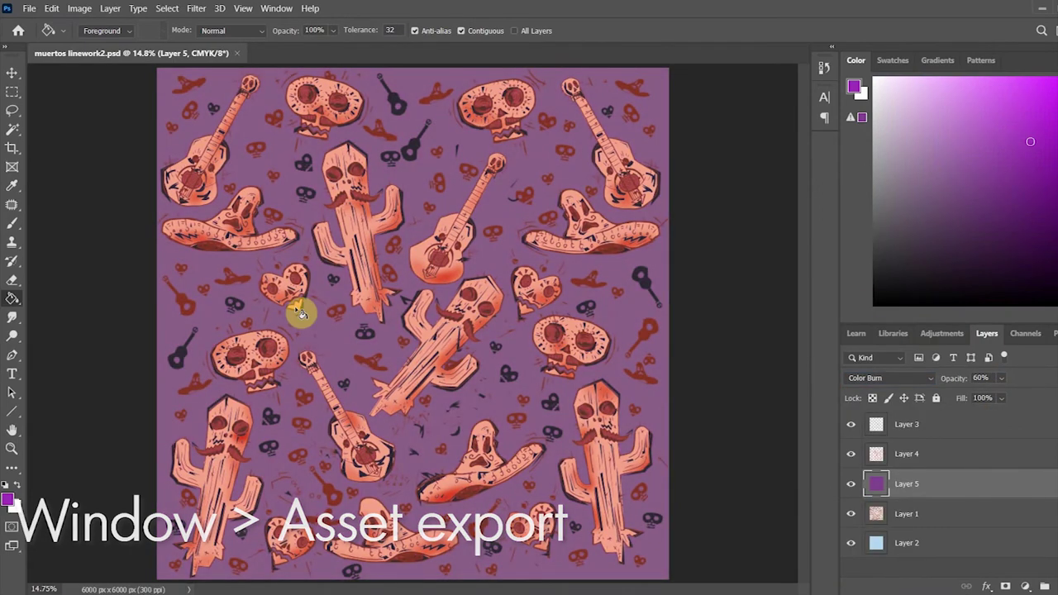
# Select all the cacti by colour on the figures' fill layer.
pyautogui.hotkey('alt', ']')
pyautogui.click(13, 129)
pyautogui.click(472, 484)
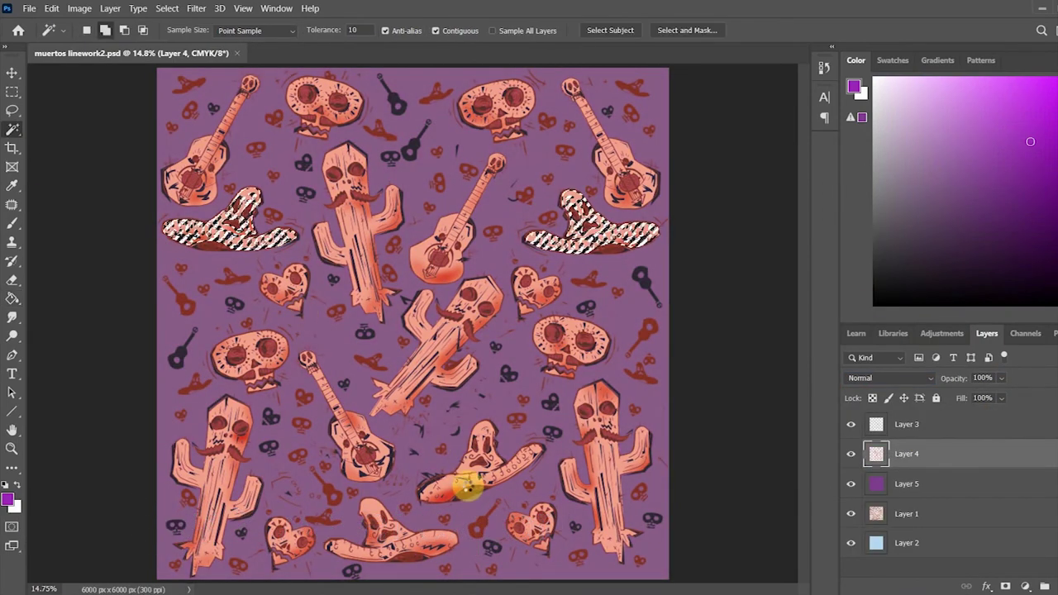
# Fill the cacti green on a new layer blended as Color at about two-thirds opacity.
pyautogui.click(603, 389)
pyautogui.hotkey('ctrl', 'd')
pyautogui.click(889, 378)
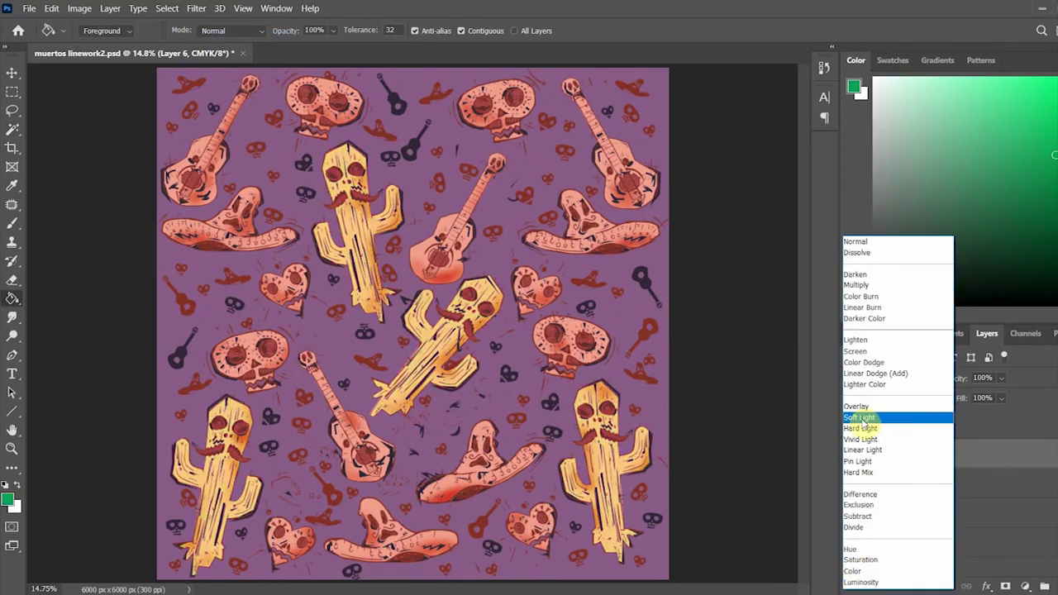
pyautogui.click(852, 572)
pyautogui.click(1001, 378)
pyautogui.moveTo(1018, 395); pyautogui.dragTo(994, 399)
# Select all the hearts and colour them red with a Soft Light blend.
pyautogui.click(12, 129)
pyautogui.hotkey('alt', '[')
pyautogui.click(285, 542)
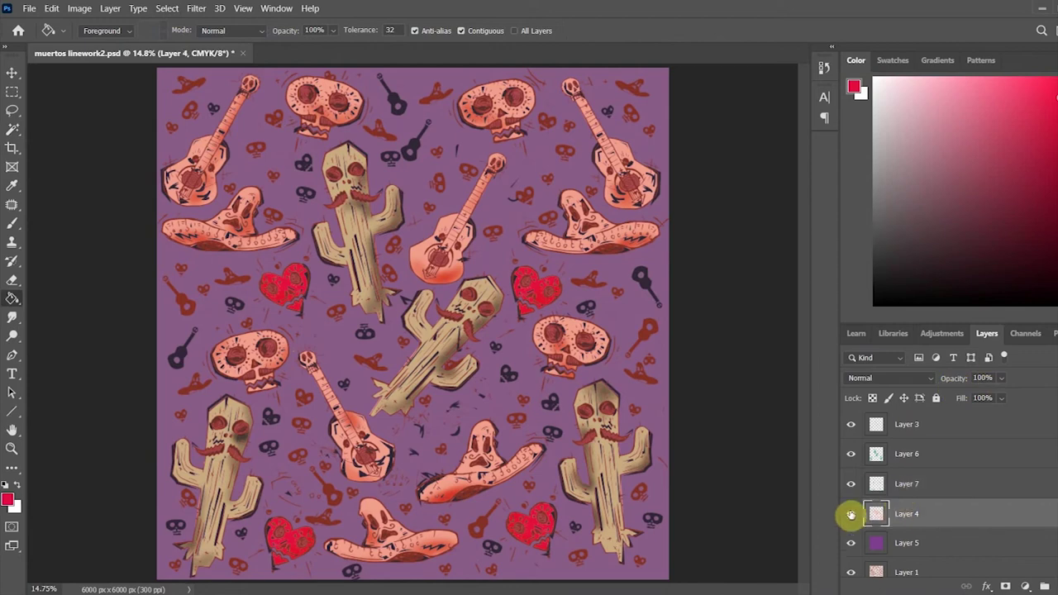
pyautogui.click(888, 378)
pyautogui.click(864, 413)
# Select the guitars with Magic Wand and Magnetic Lasso, then fill them gold on an Overlay layer.
pyautogui.press('w')
pyautogui.hotkey('alt', '[')
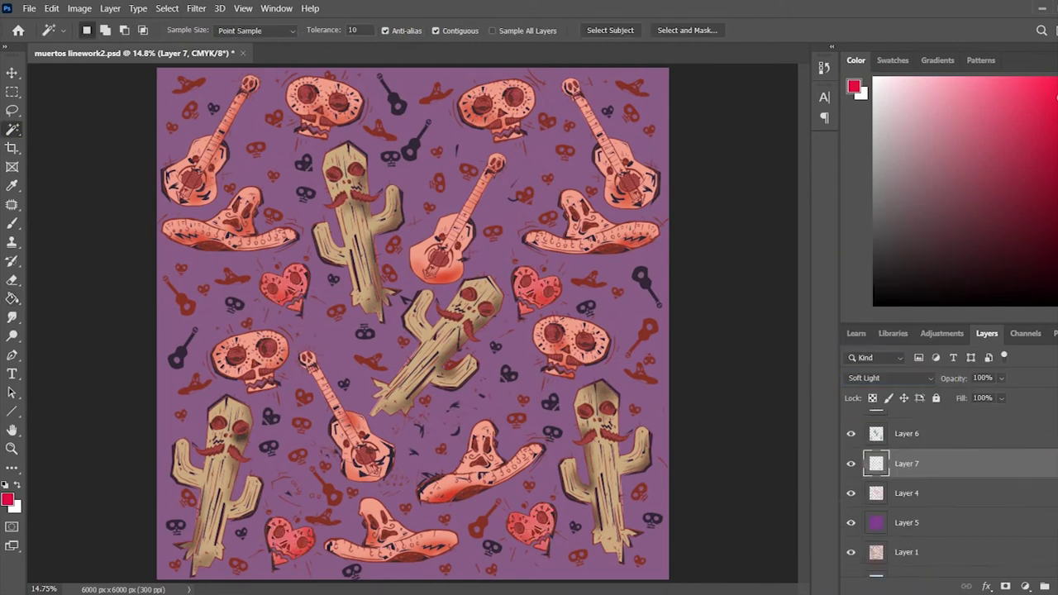
pyautogui.click(622, 148)
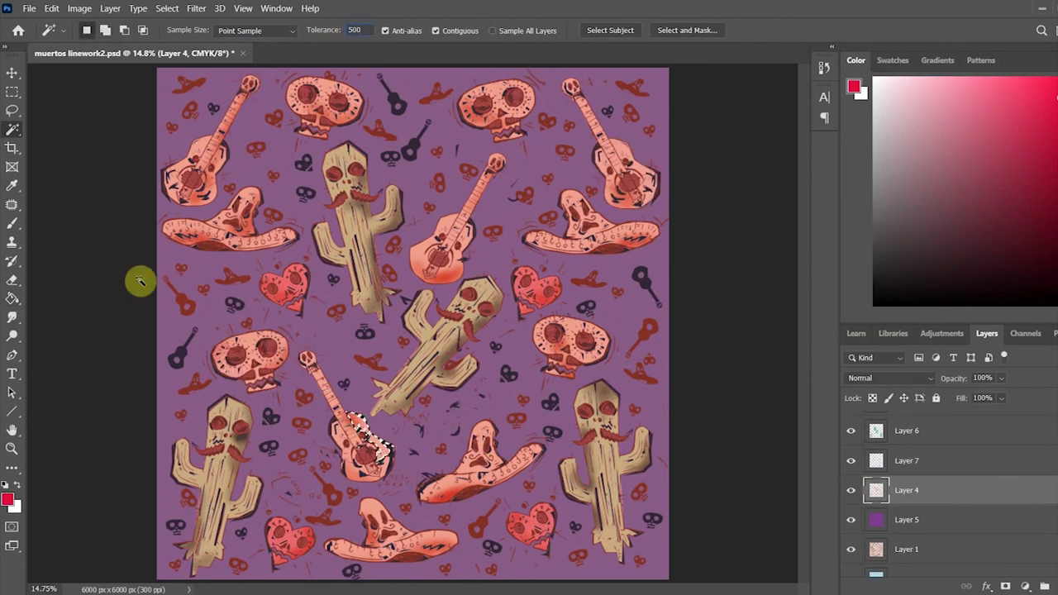
pyautogui.hotkey('alt', ']')
pyautogui.rightClick(11, 110)
pyautogui.click(66, 137)
pyautogui.click(582, 95)
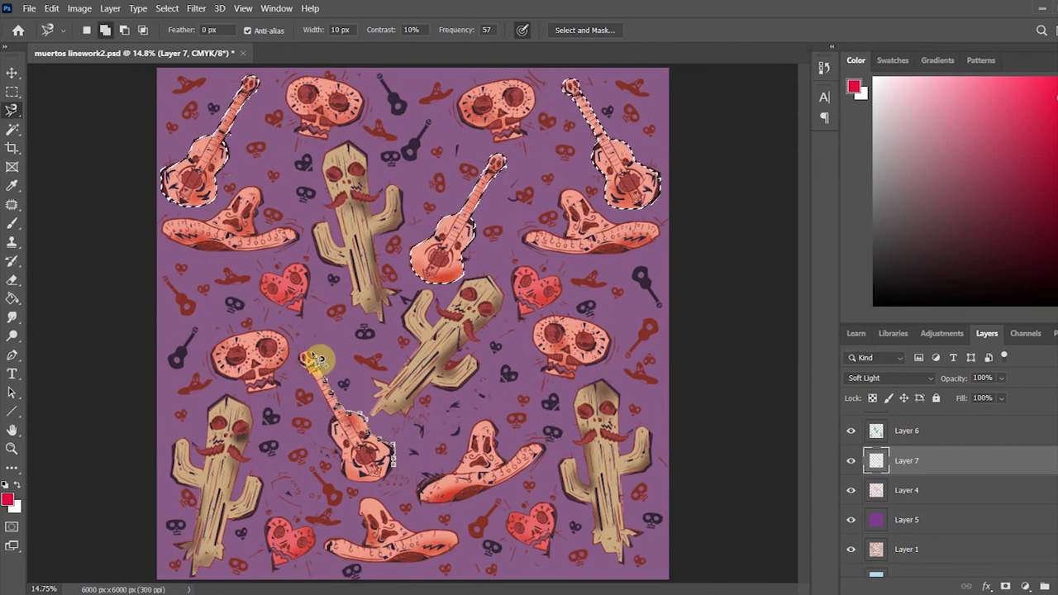
pyautogui.hotkey('ctrl', 'shift', 'alt', 'n')
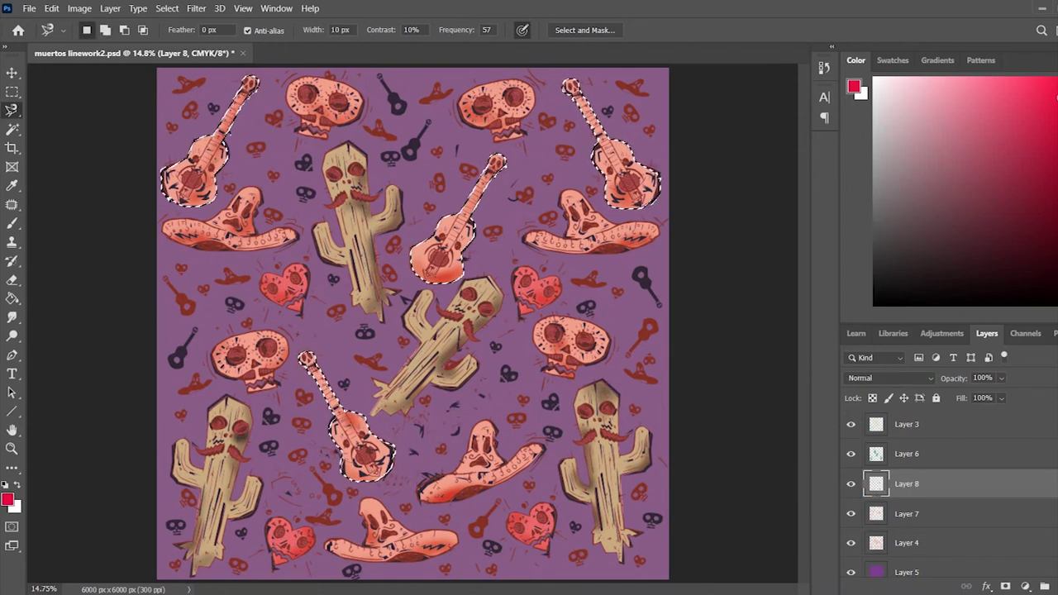
pyautogui.press('g')
pyautogui.click(889, 377)
pyautogui.click(852, 571)
# Fill the sombreros pale yellow on a new layer blended as Overlay.
pyautogui.press('w')
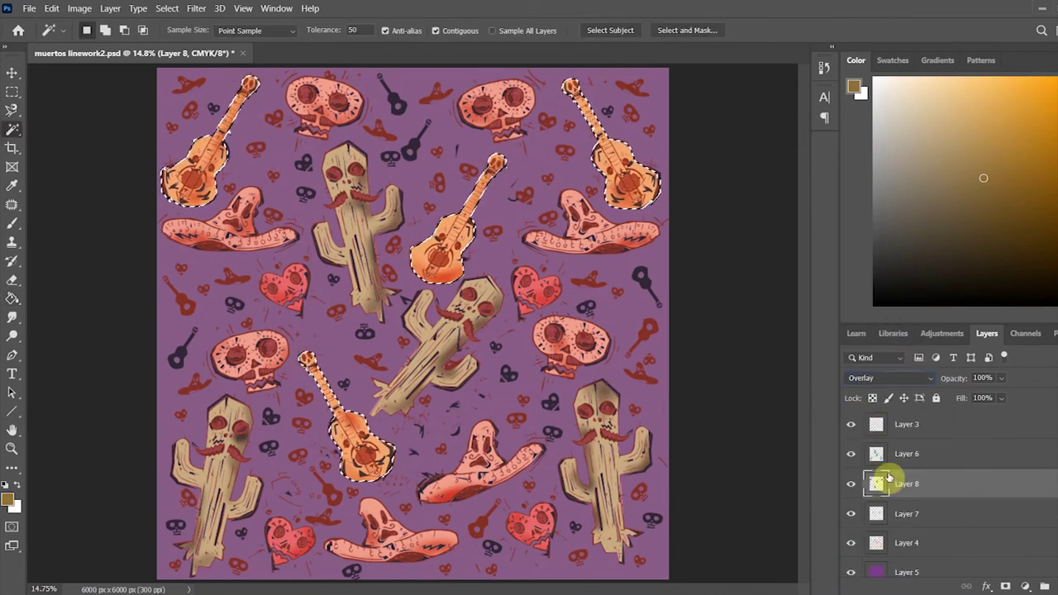
pyautogui.keyDown('ctrl'); pyautogui.click(876, 543); pyautogui.keyUp('ctrl')
pyautogui.hotkey('ctrl', 'shift', 'alt', 'n')
pyautogui.click(987, 137)
pyautogui.press('g')
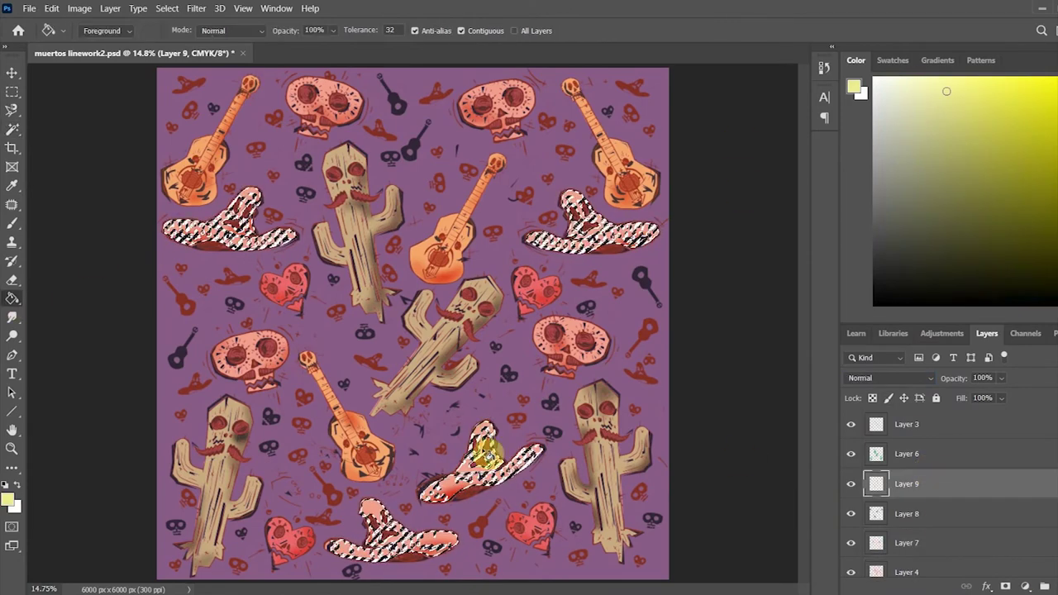
pyautogui.click(485, 437)
pyautogui.click(888, 378)
pyautogui.click(864, 488)
# Lower the purple layer to about 28% opacity and change the cactus layer's blend mode.
pyautogui.scroll(-2, 851, 510)
pyautogui.click(851, 510)
pyautogui.moveTo(958, 377); pyautogui.dragTo(1001, 382)
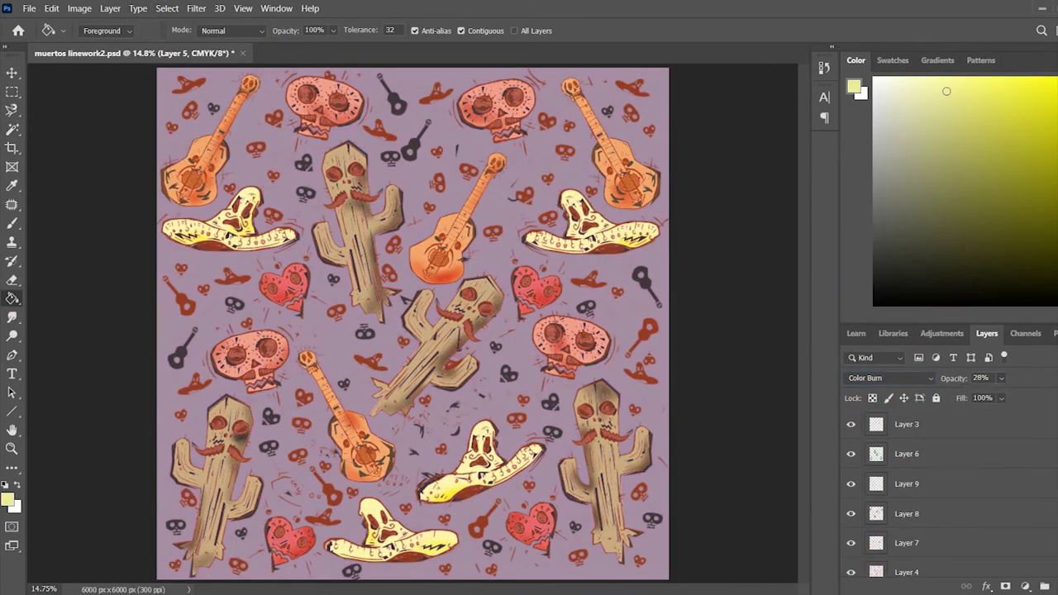
pyautogui.click(851, 462)
pyautogui.click(918, 378)
pyautogui.click(898, 437)
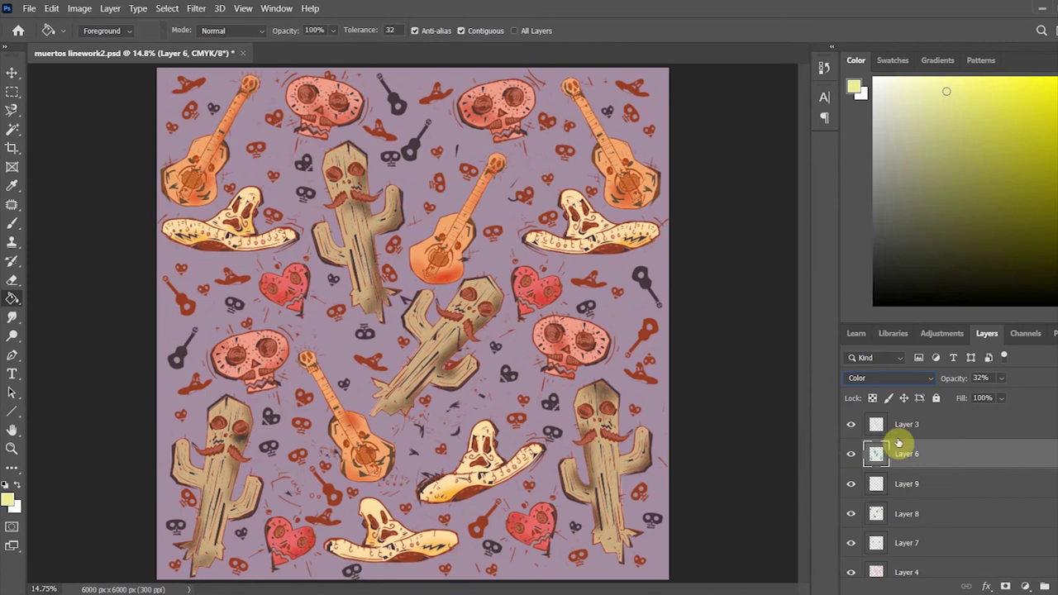
pyautogui.click(853, 426)
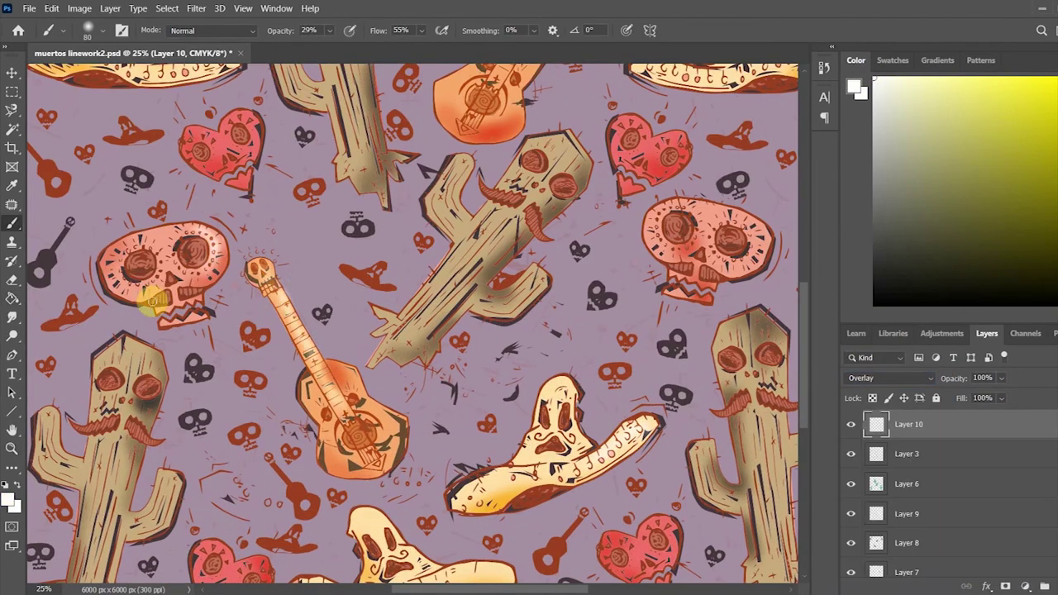
# Zoom out to fit the whole recoloured artwork and select the top line-art layer.
pyautogui.press('[')
pyautogui.scroll(-3, 228, 442)
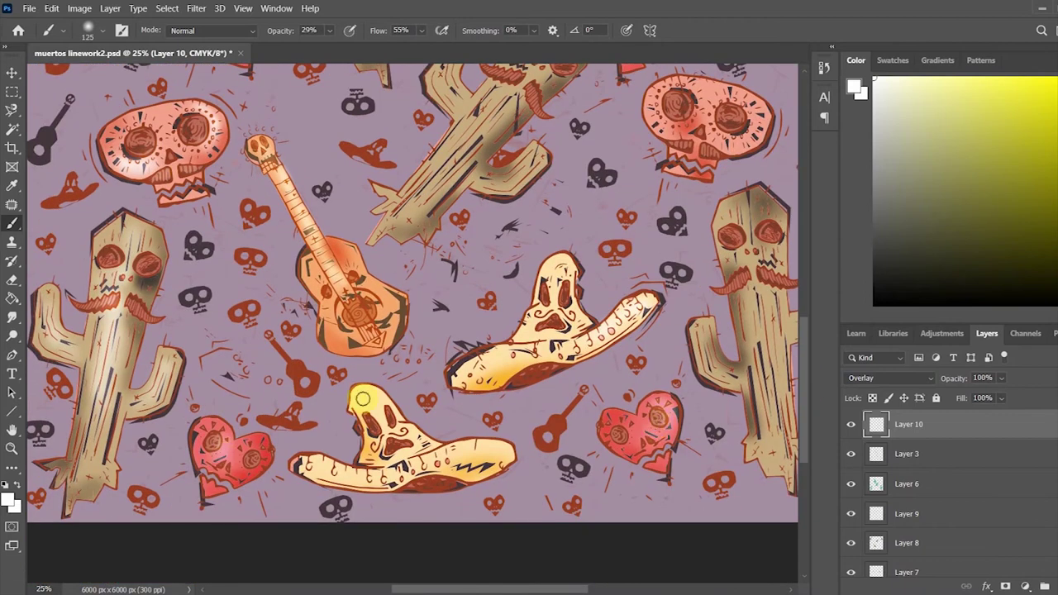
pyautogui.hotkey('ctrl', '-')
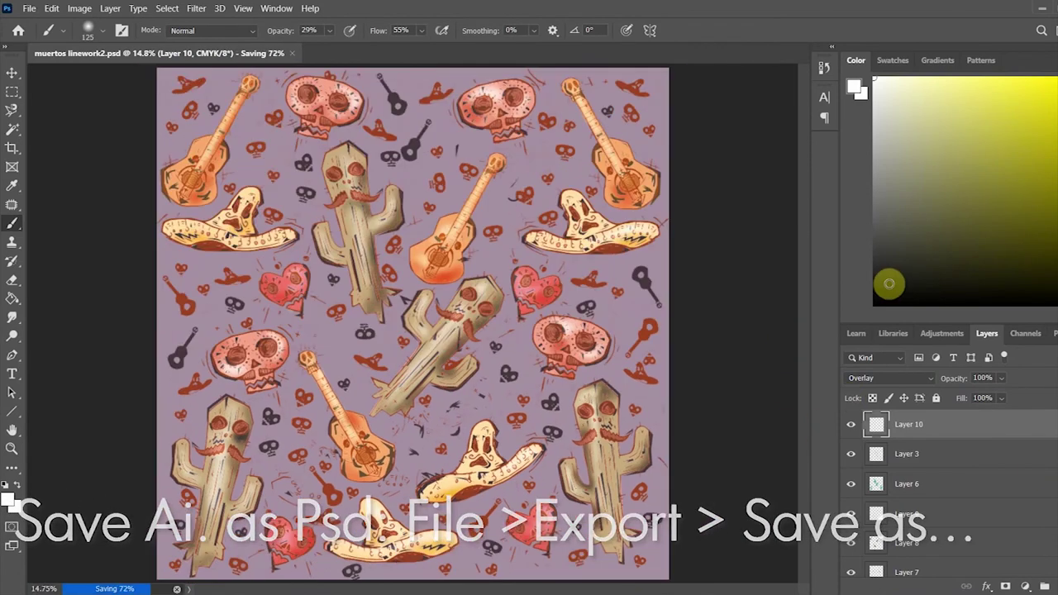
pyautogui.click(907, 454)
# Add a Sienna-Blue Color Lookup adjustment layer and brighten the pattern with a Levels adjustment.
pyautogui.click(1025, 586)
pyautogui.click(934, 510)
pyautogui.click(924, 305)
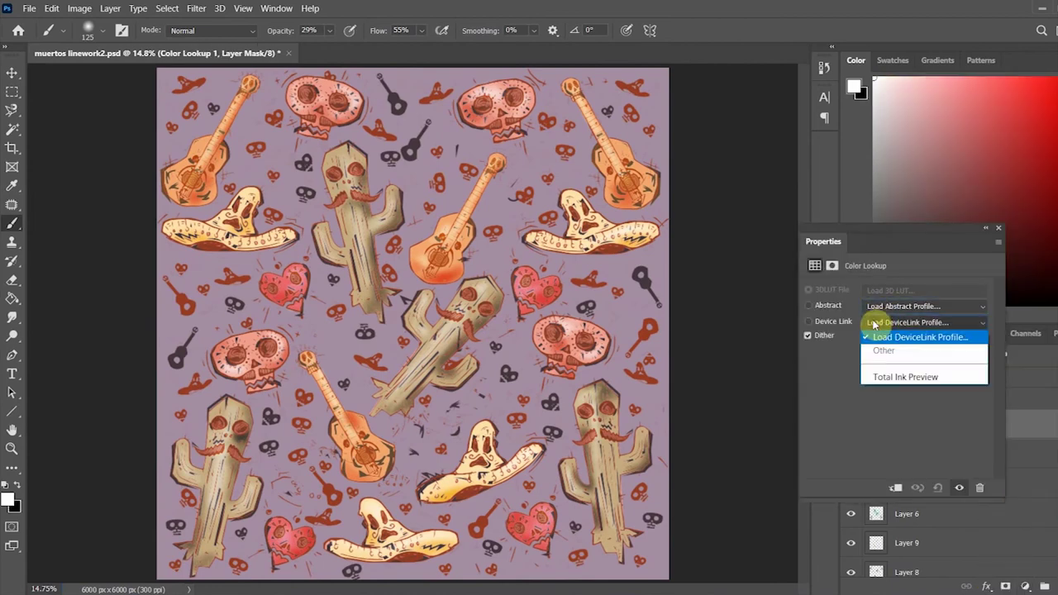
pyautogui.click(904, 338)
pyautogui.click(883, 311)
pyautogui.press('Down')
pyautogui.press('Down')
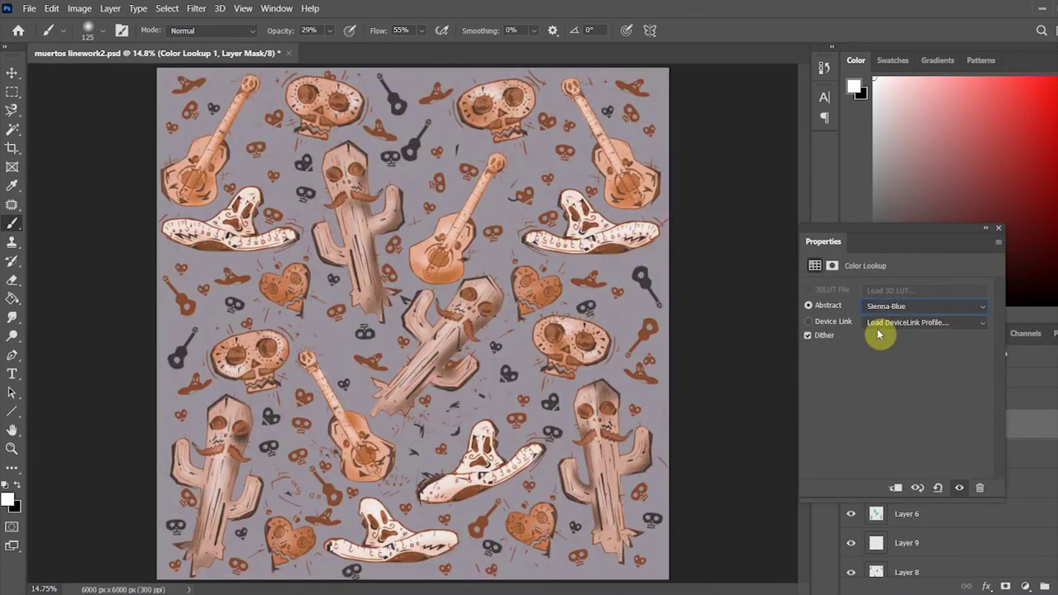
pyautogui.click(878, 311)
pyautogui.click(884, 375)
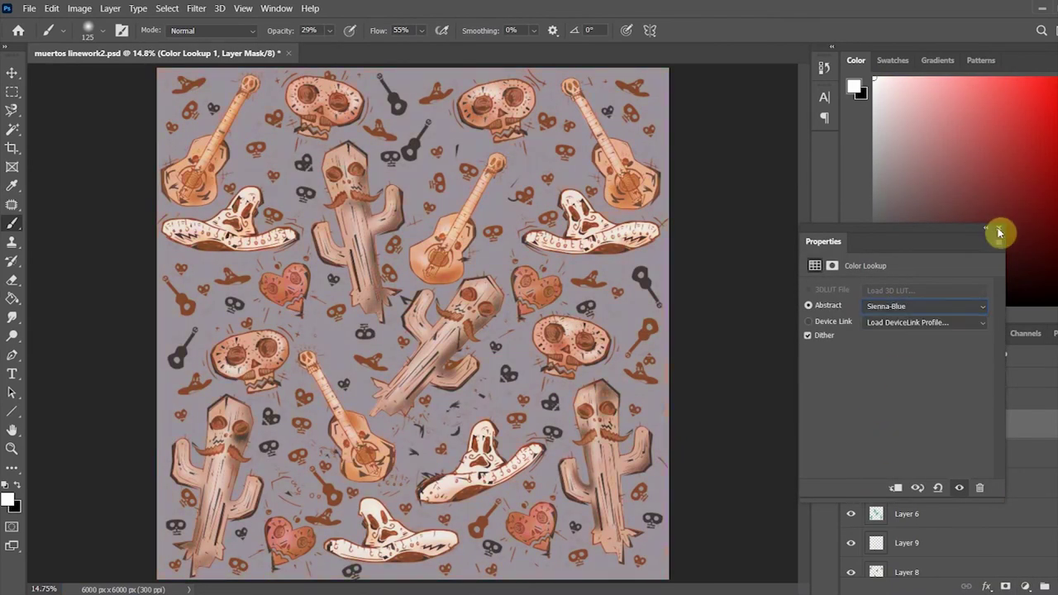
pyautogui.click(998, 230)
pyautogui.moveTo(831, 402); pyautogui.dragTo(906, 400)
pyautogui.click(998, 229)
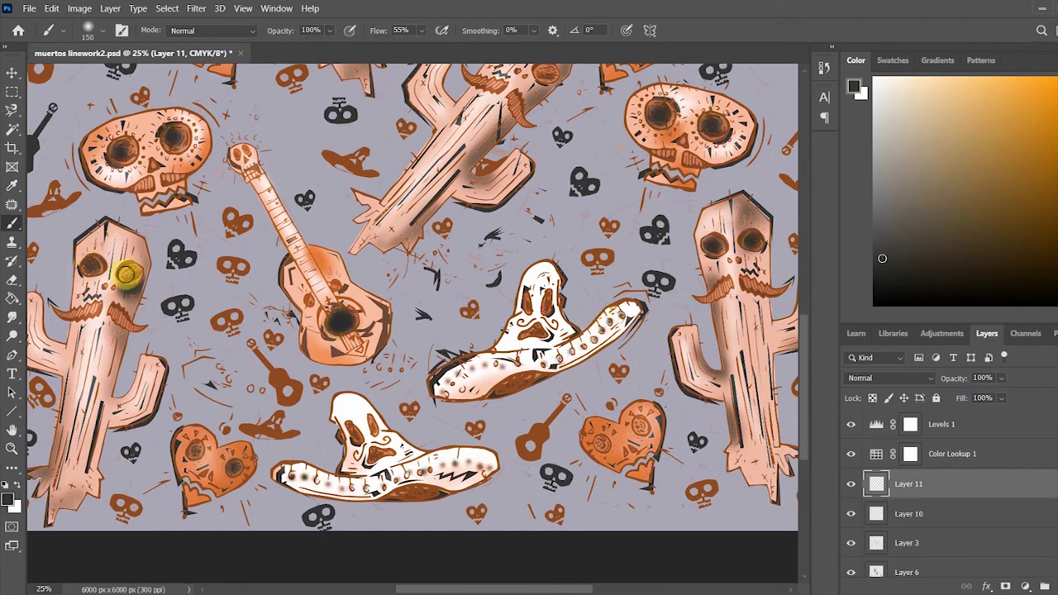
# Set the shading layer to 60% opacity, switch to the Eraser and fit the artwork in view.
pyautogui.click(889, 378)
pyautogui.press('Escape')
pyautogui.press('e')
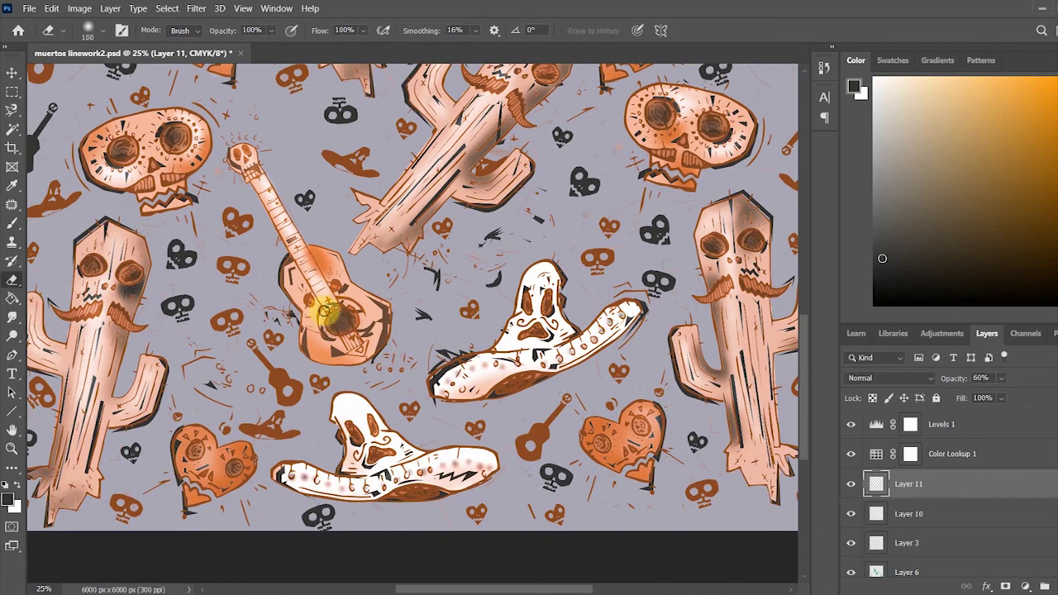
pyautogui.hotkey('ctrl', '0')
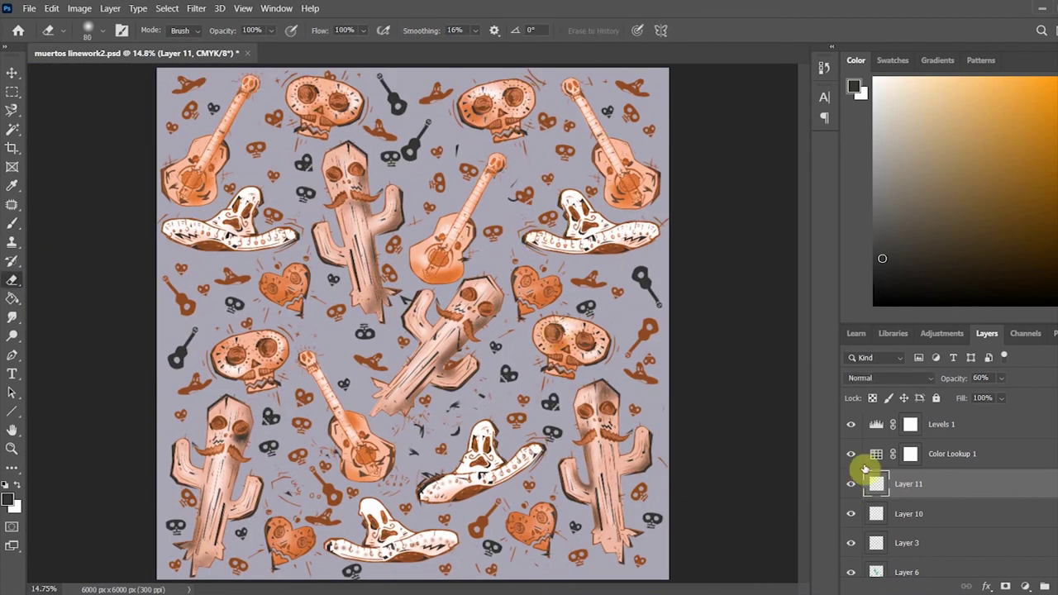